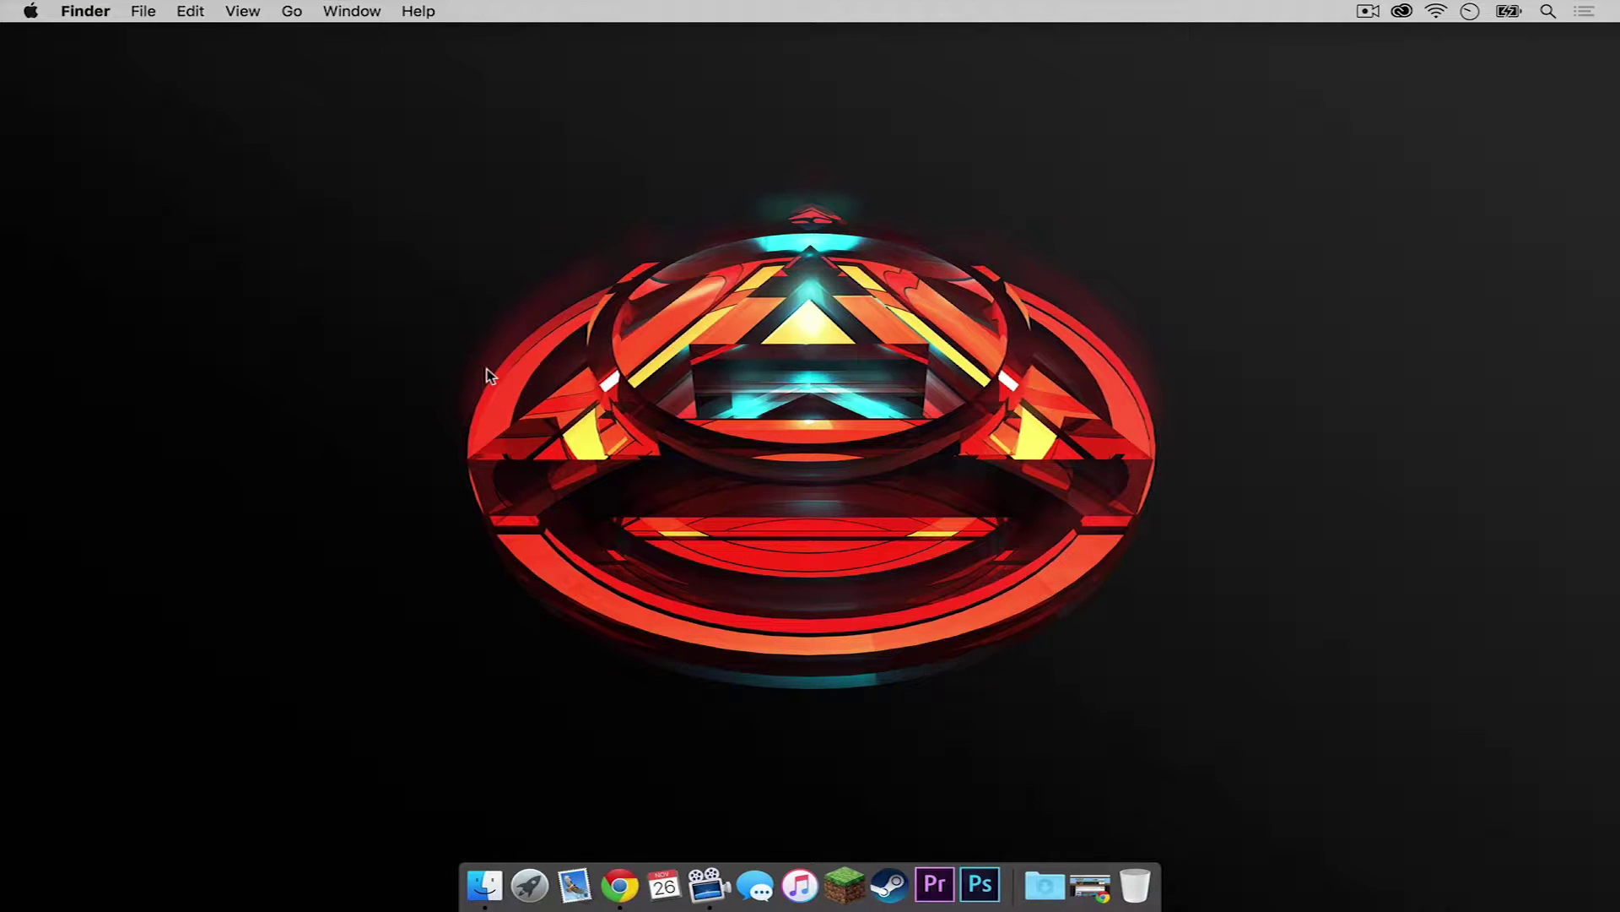
Go back to the Godzilla forum thread and open its V1.6.6 download link in a new tab.
left_click(1091, 884)
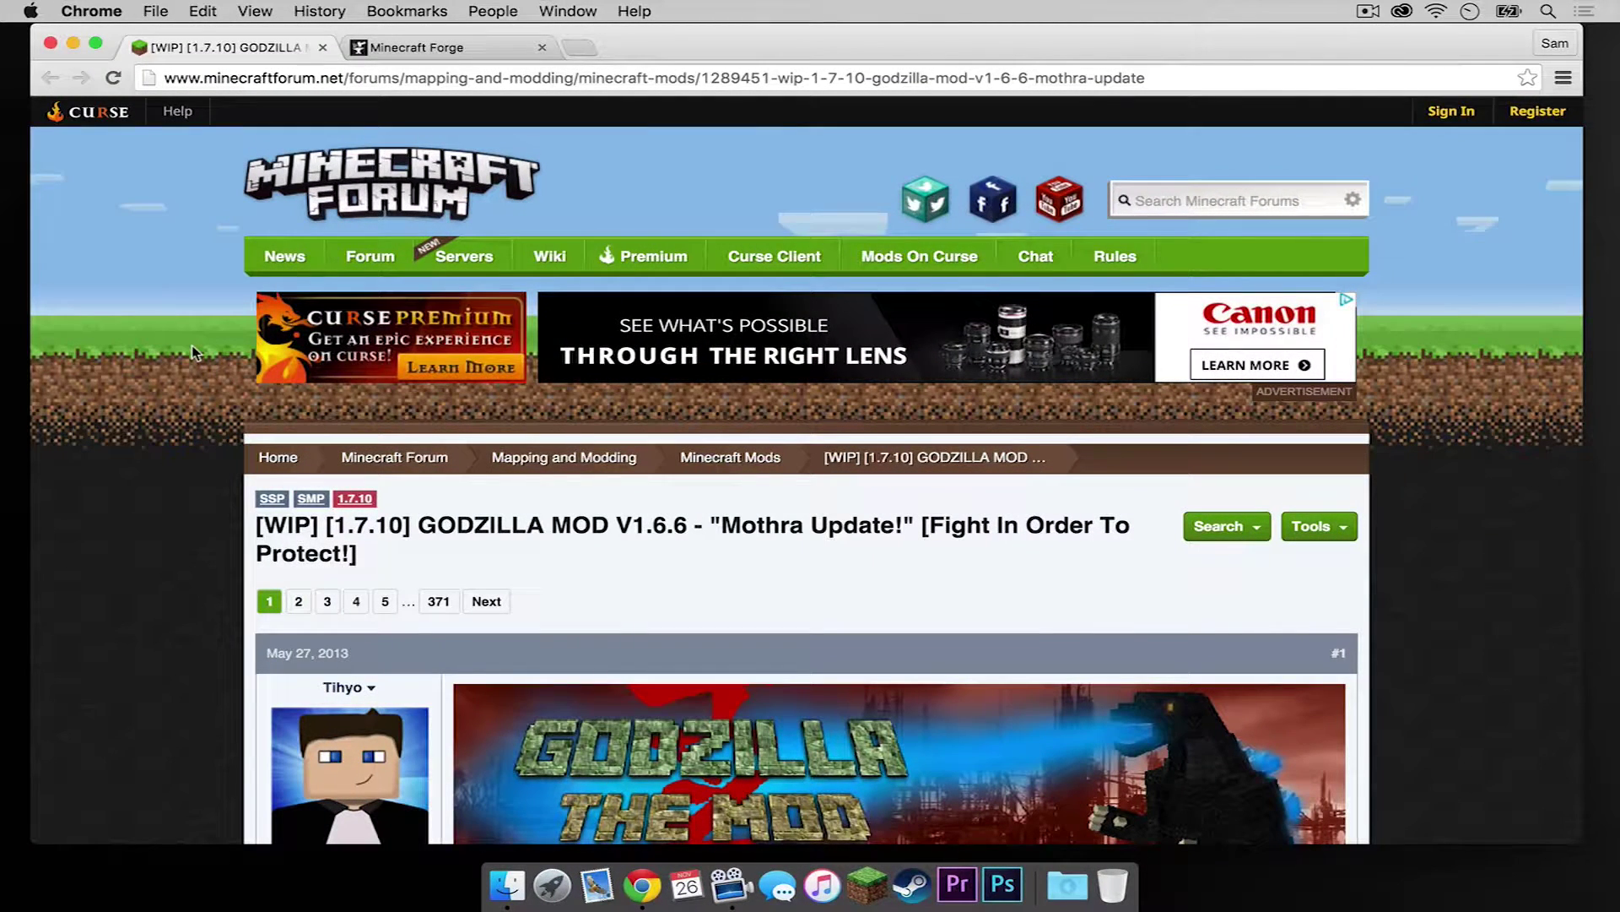
left_click(456, 51)
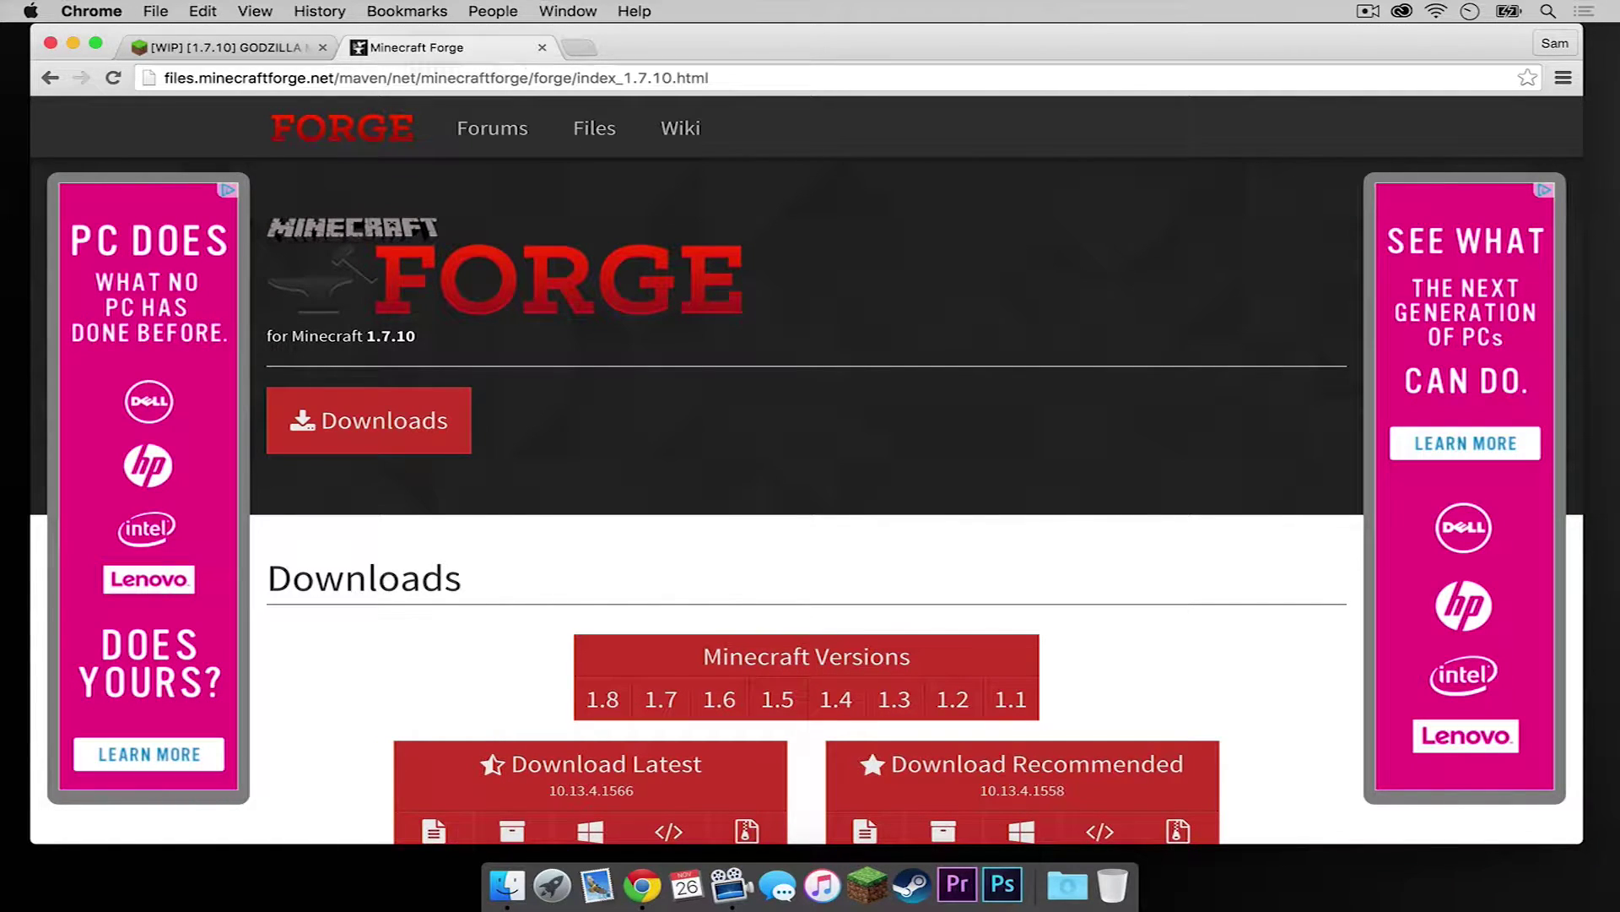
left_click(176, 50)
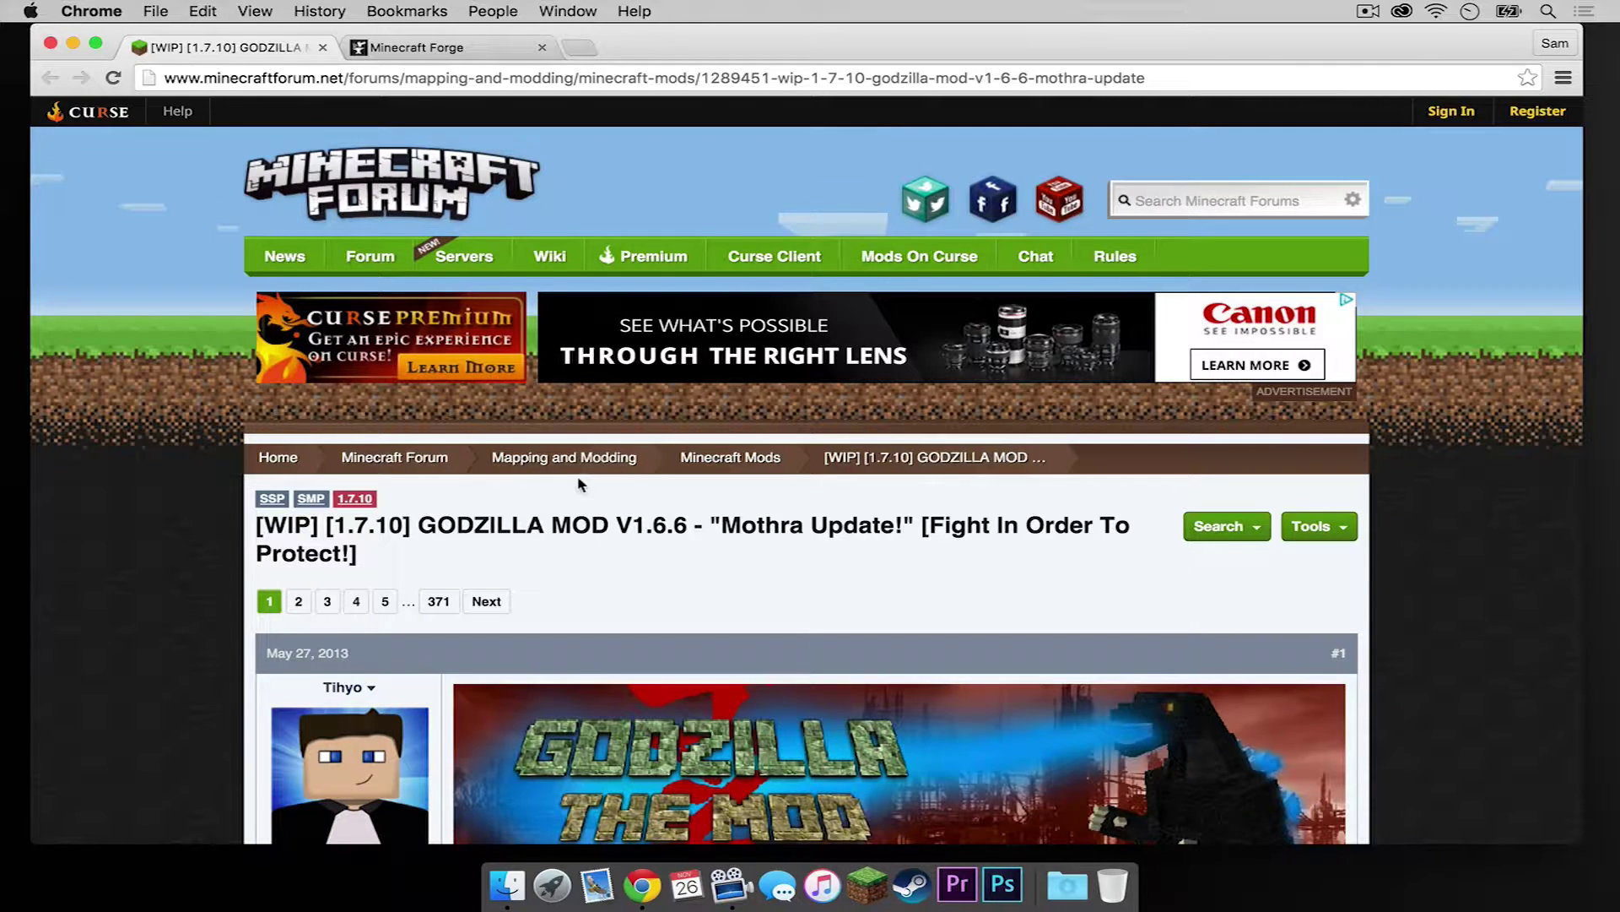
scroll(581, 498, "down", 20)
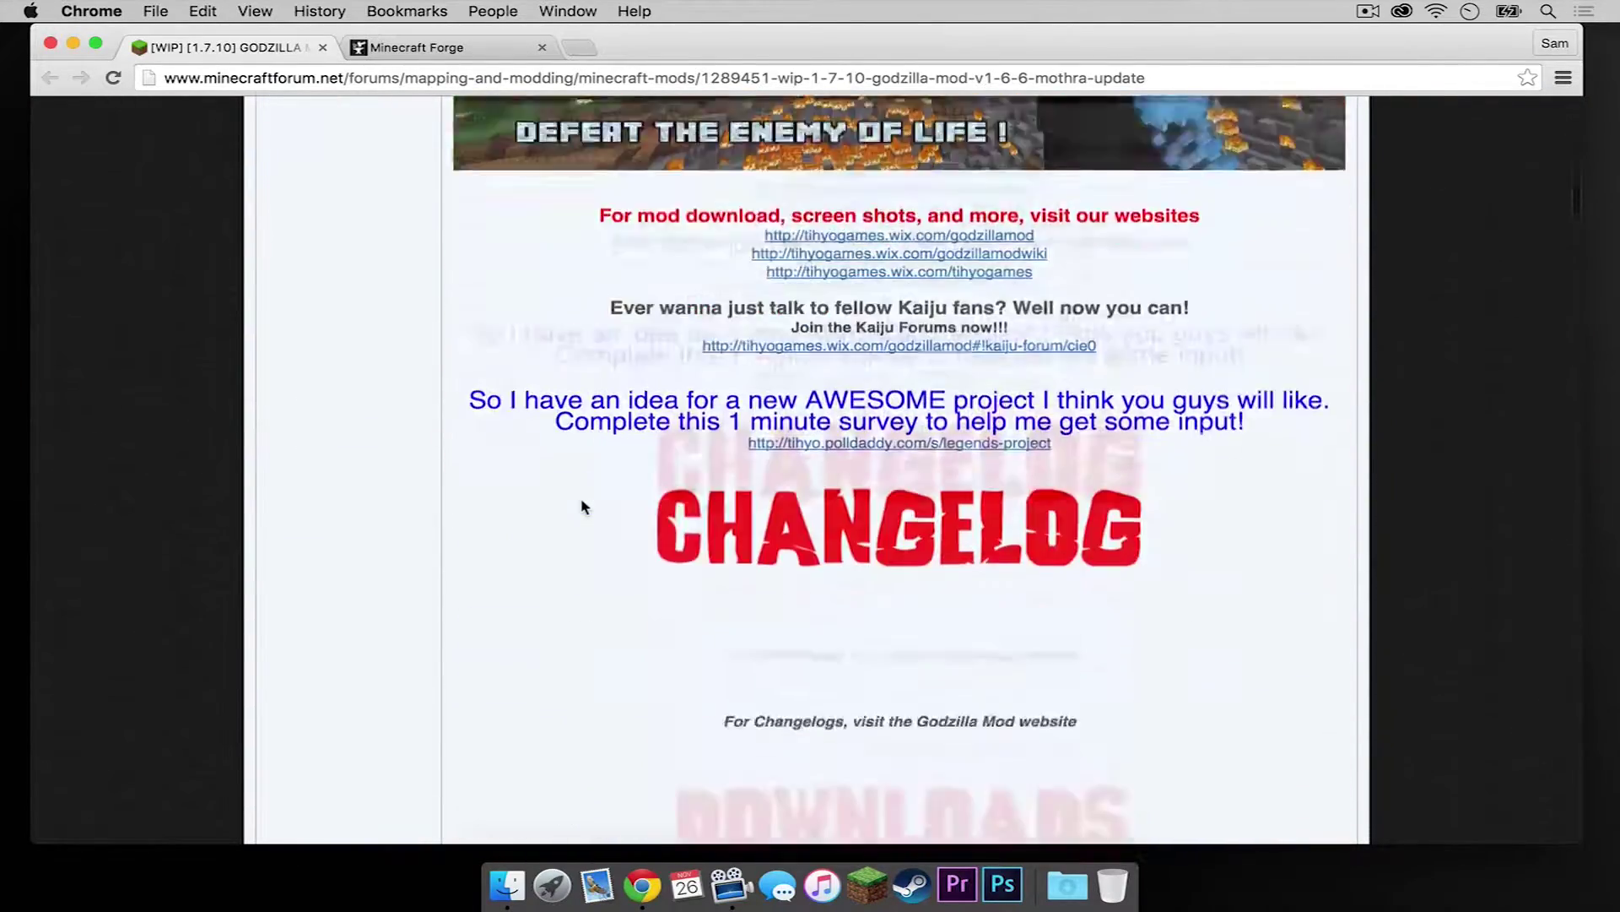
scroll(581, 506, "down", 2)
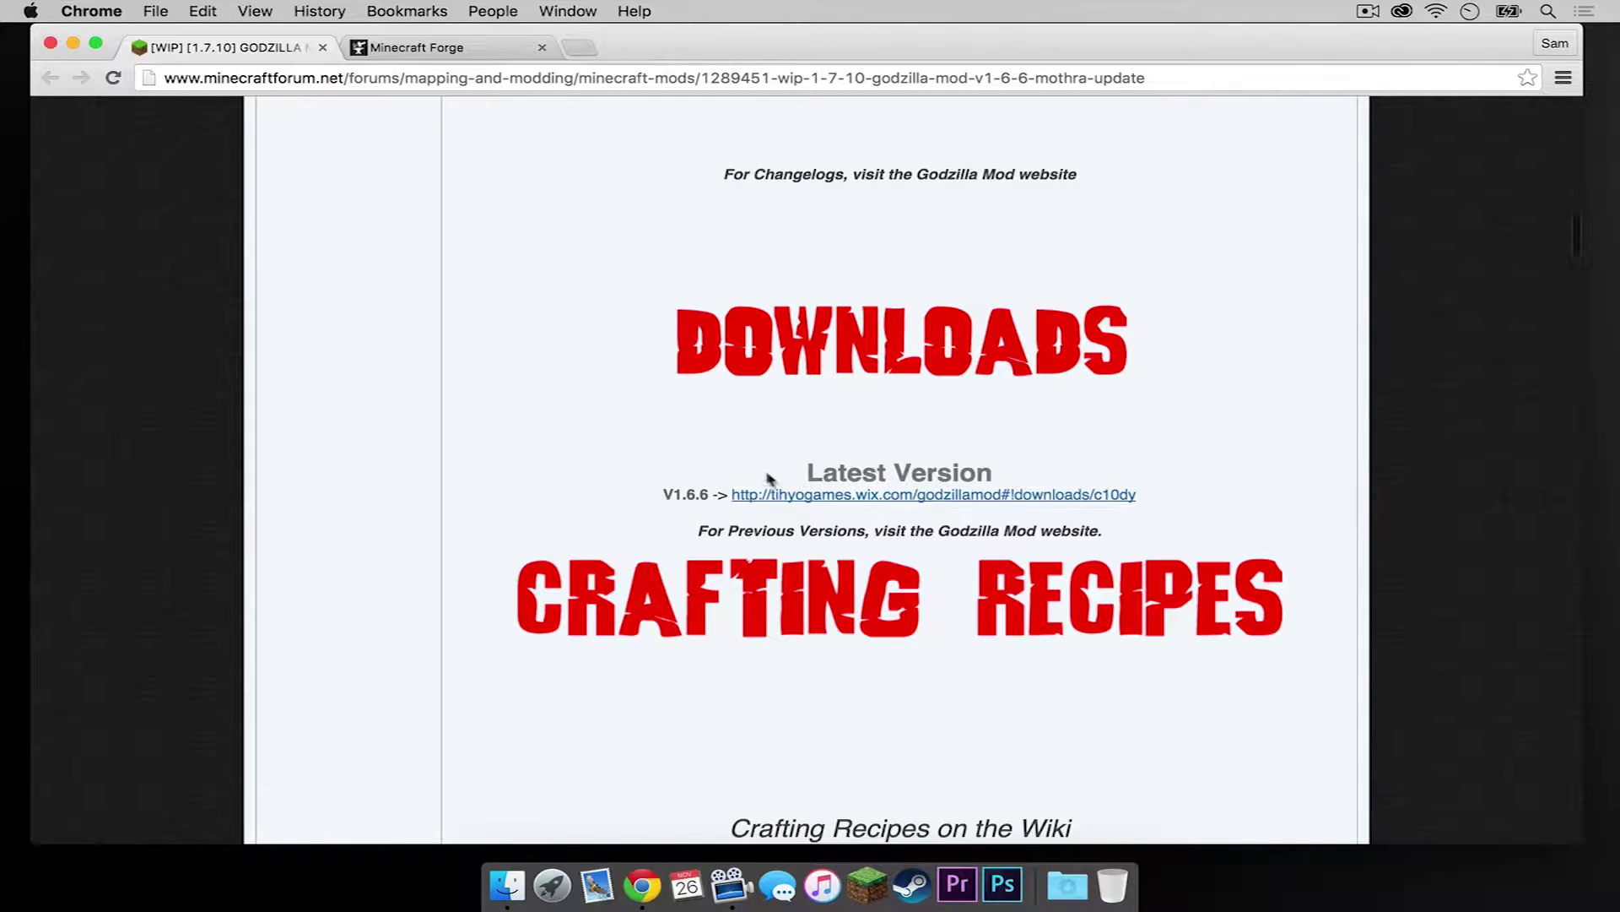
left_click(796, 496)
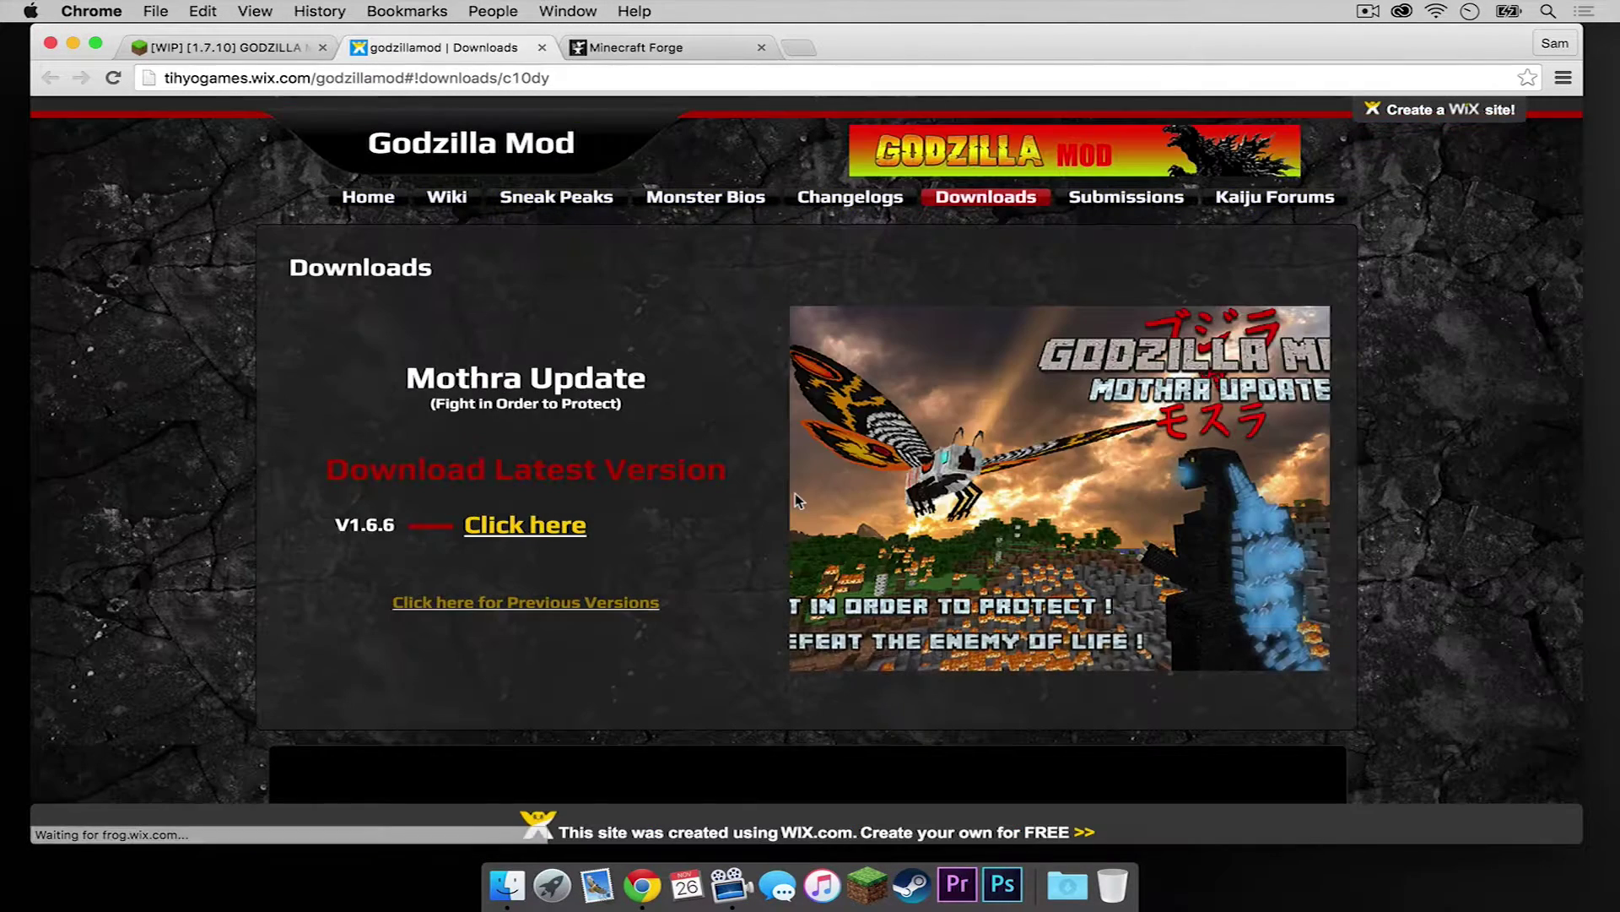
Download Godzilla Mod-1.7.10-1.6.6.jar from MediaFire, then close every tab except the Forge page.
left_click(525, 527)
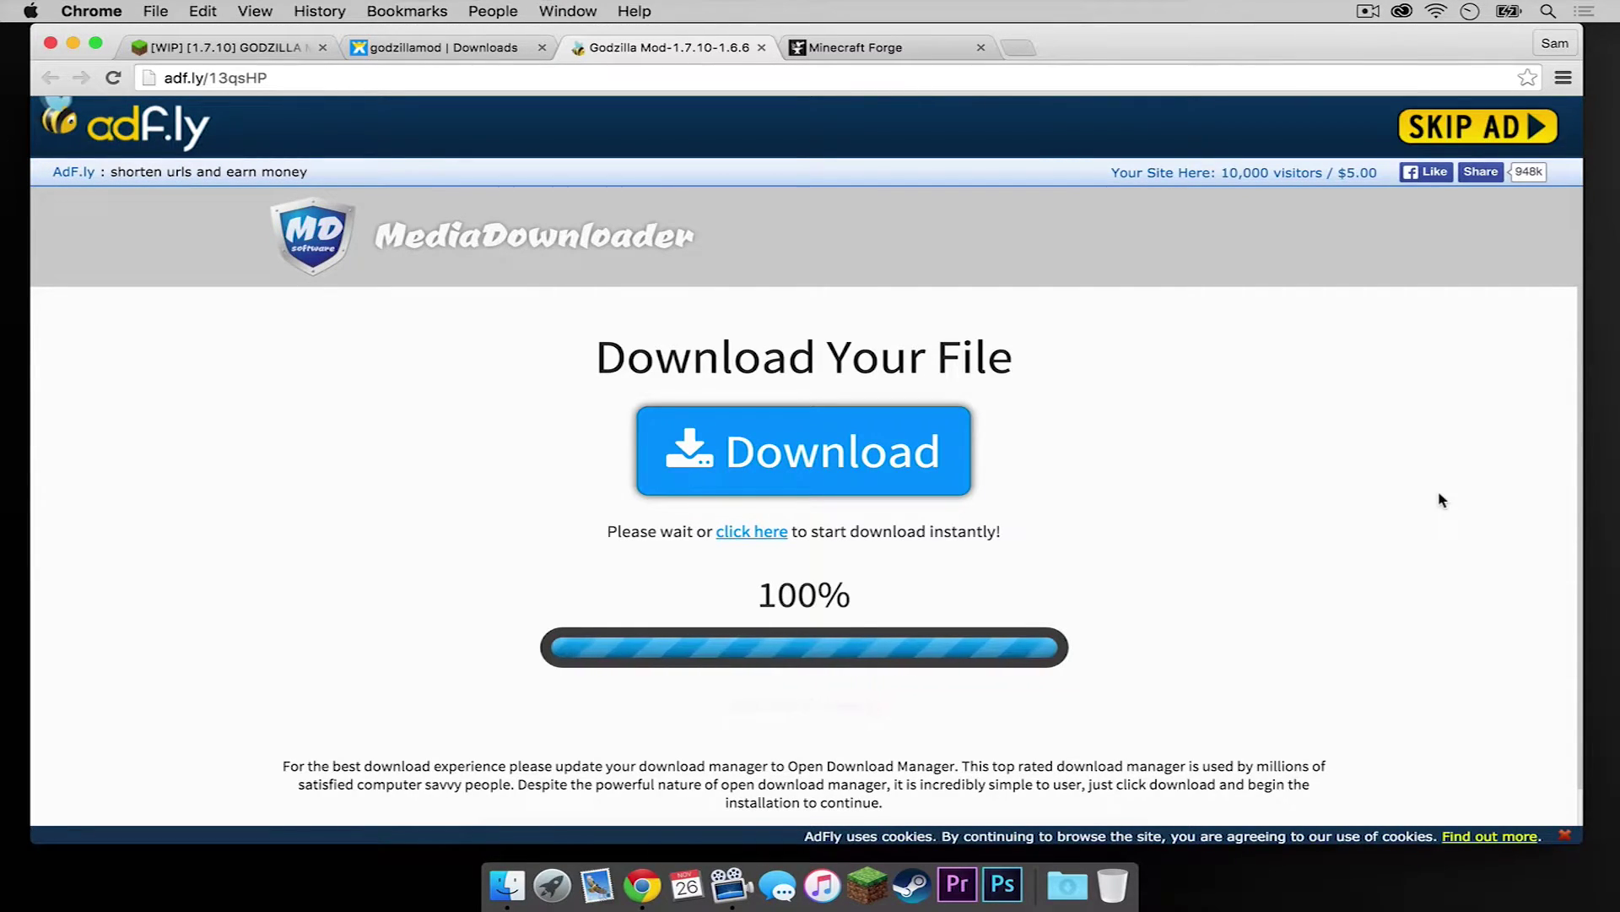
left_click(1459, 132)
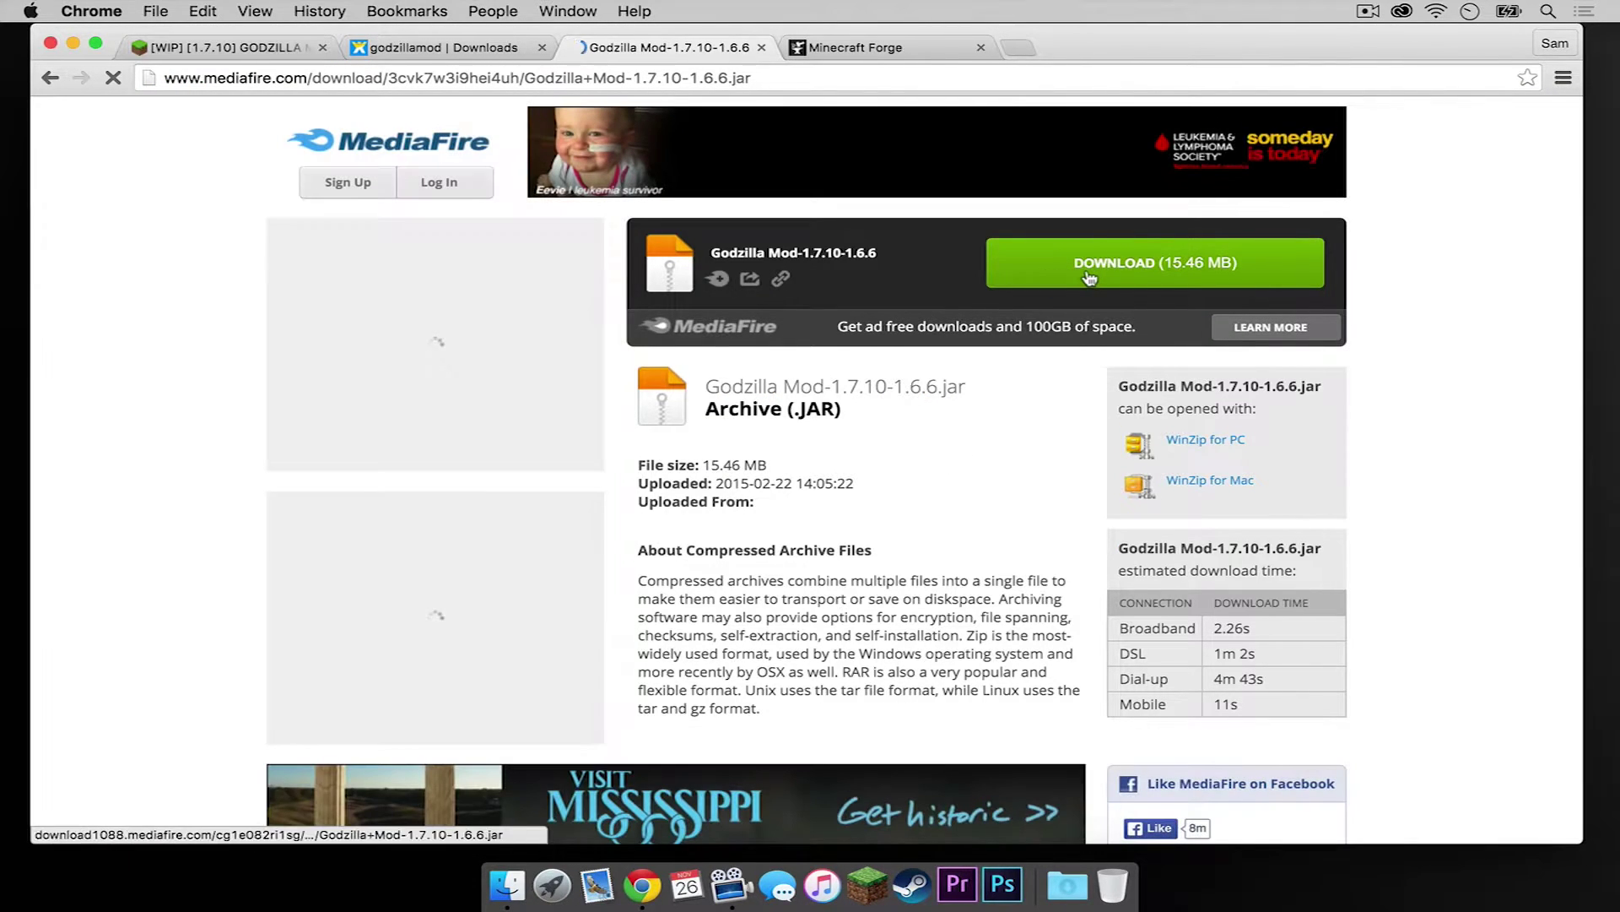
left_click(1089, 279)
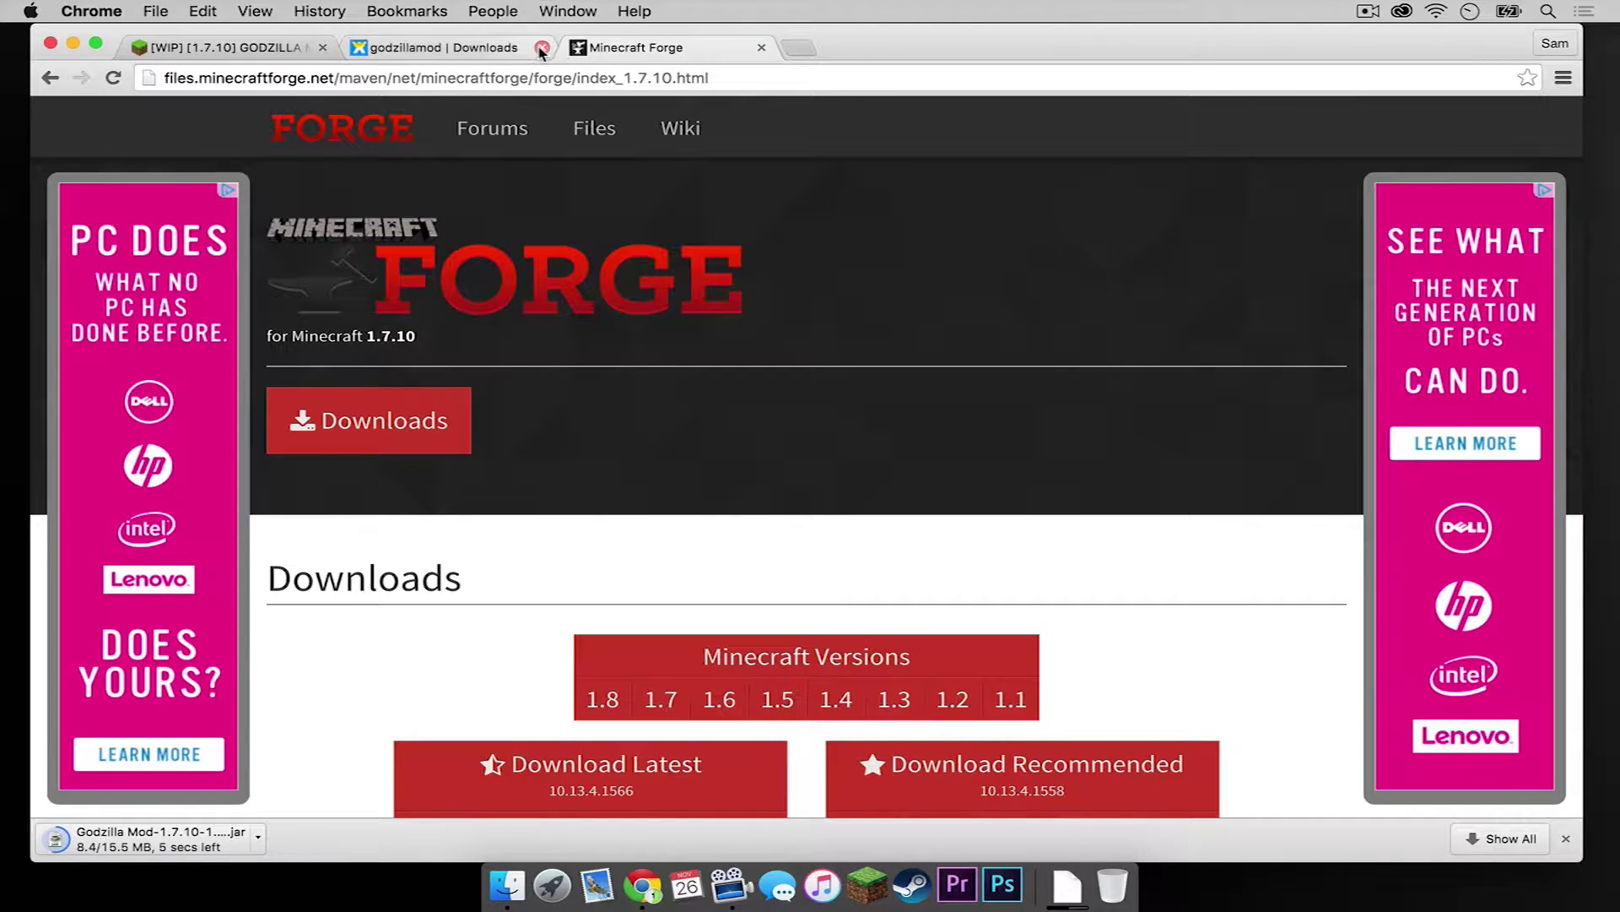
left_click(542, 48)
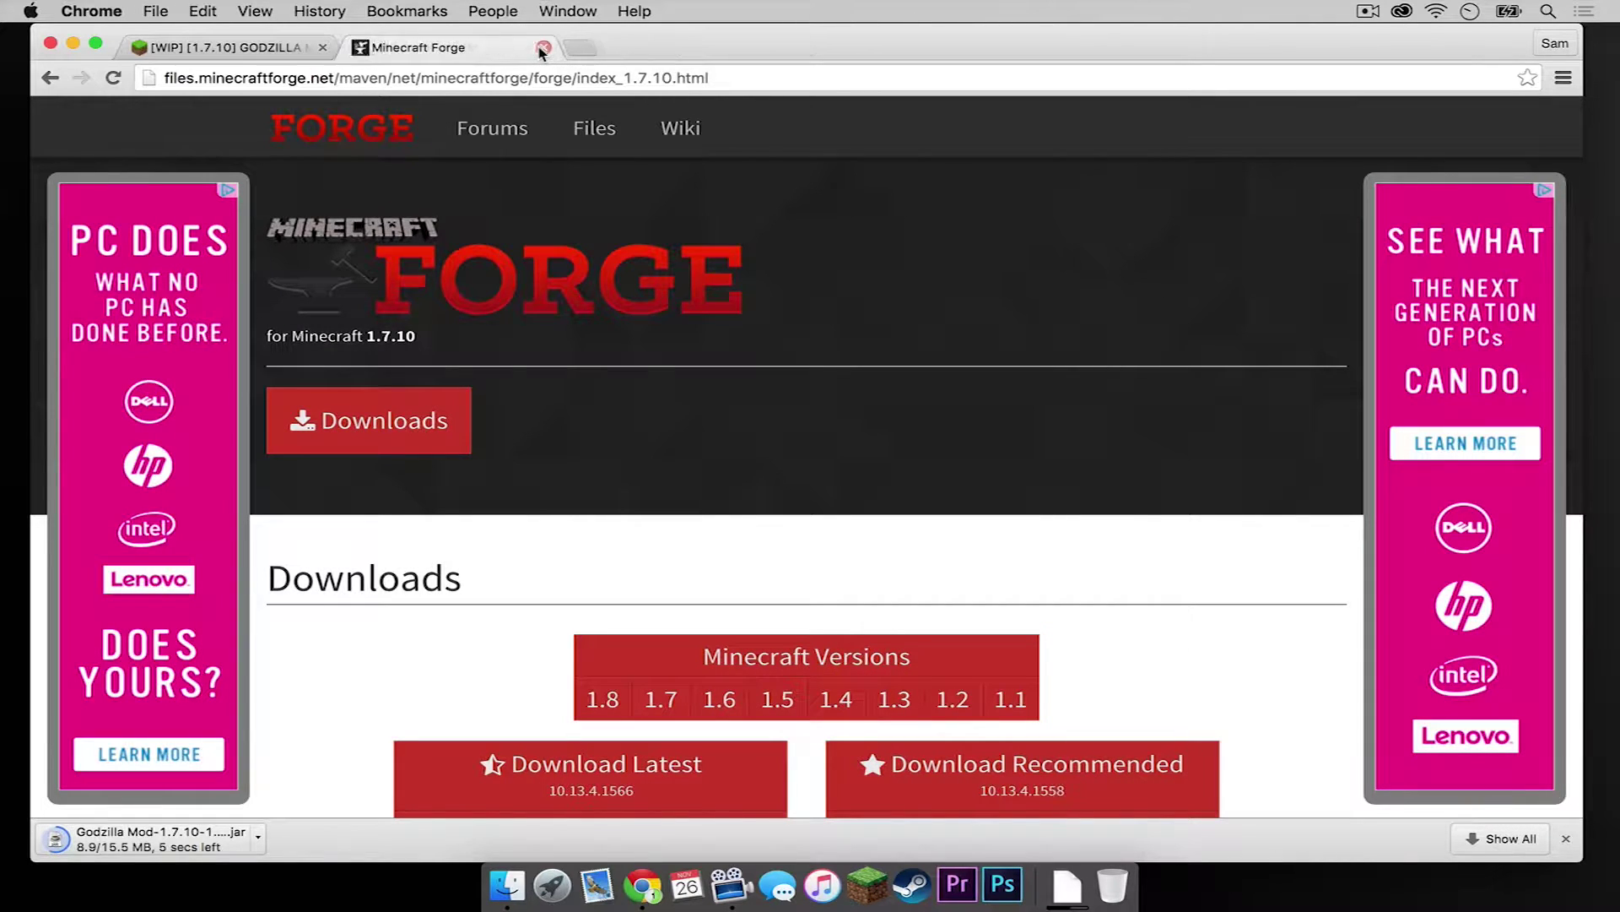
left_click(323, 48)
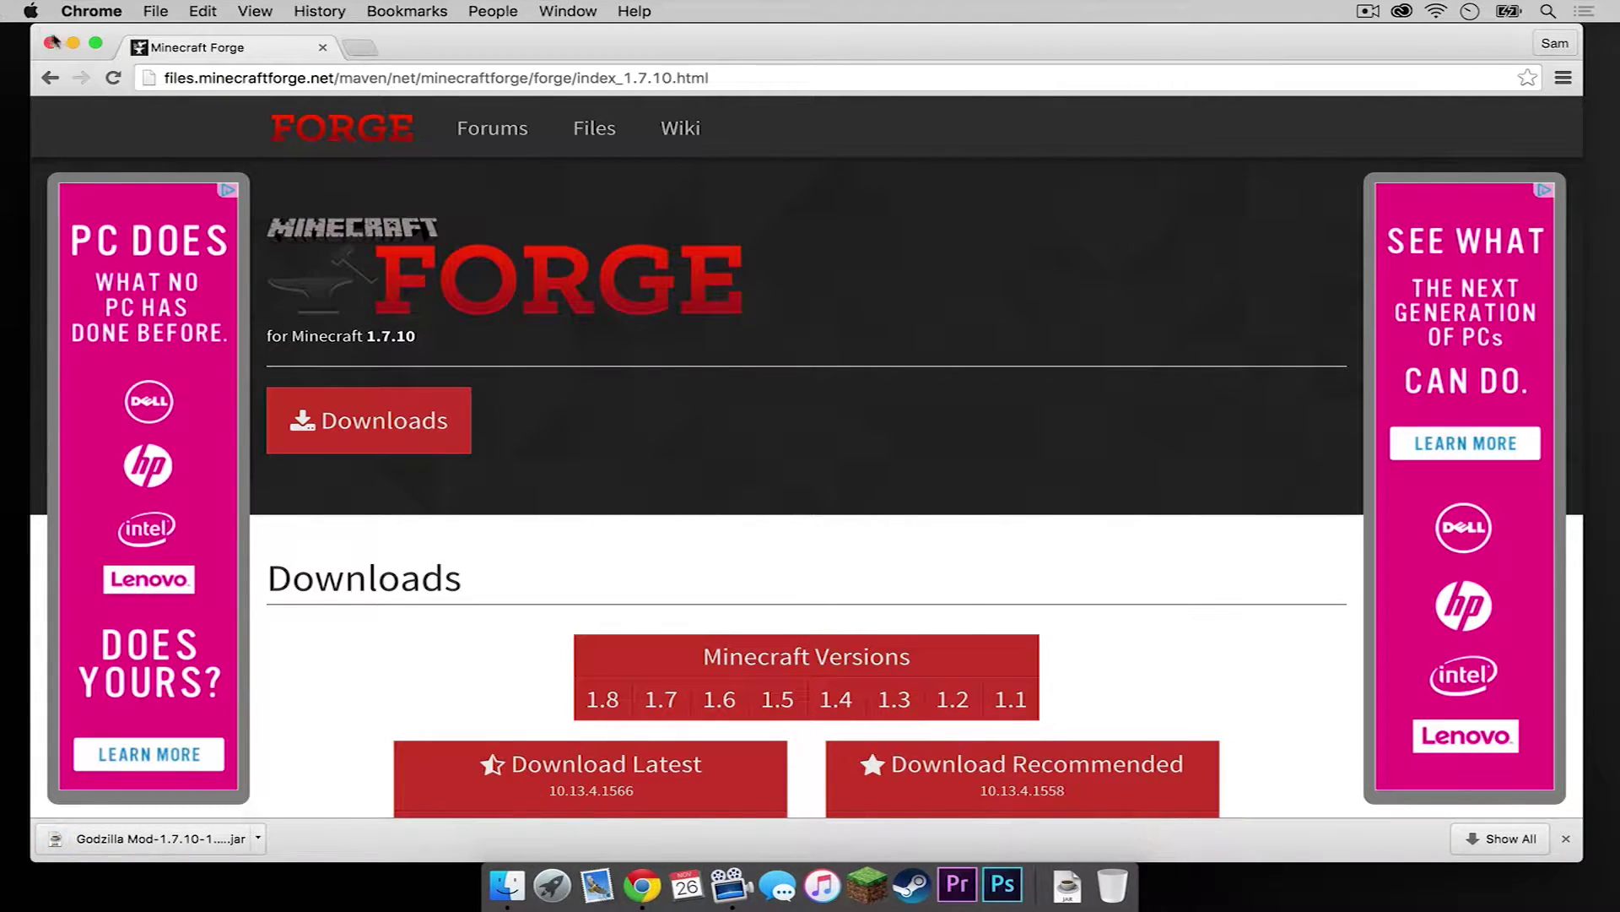
Move Godzilla Mod-1.7.10-1.6.6.jar from Downloads onto the desktop and bring back the Forge page.
left_click(75, 48)
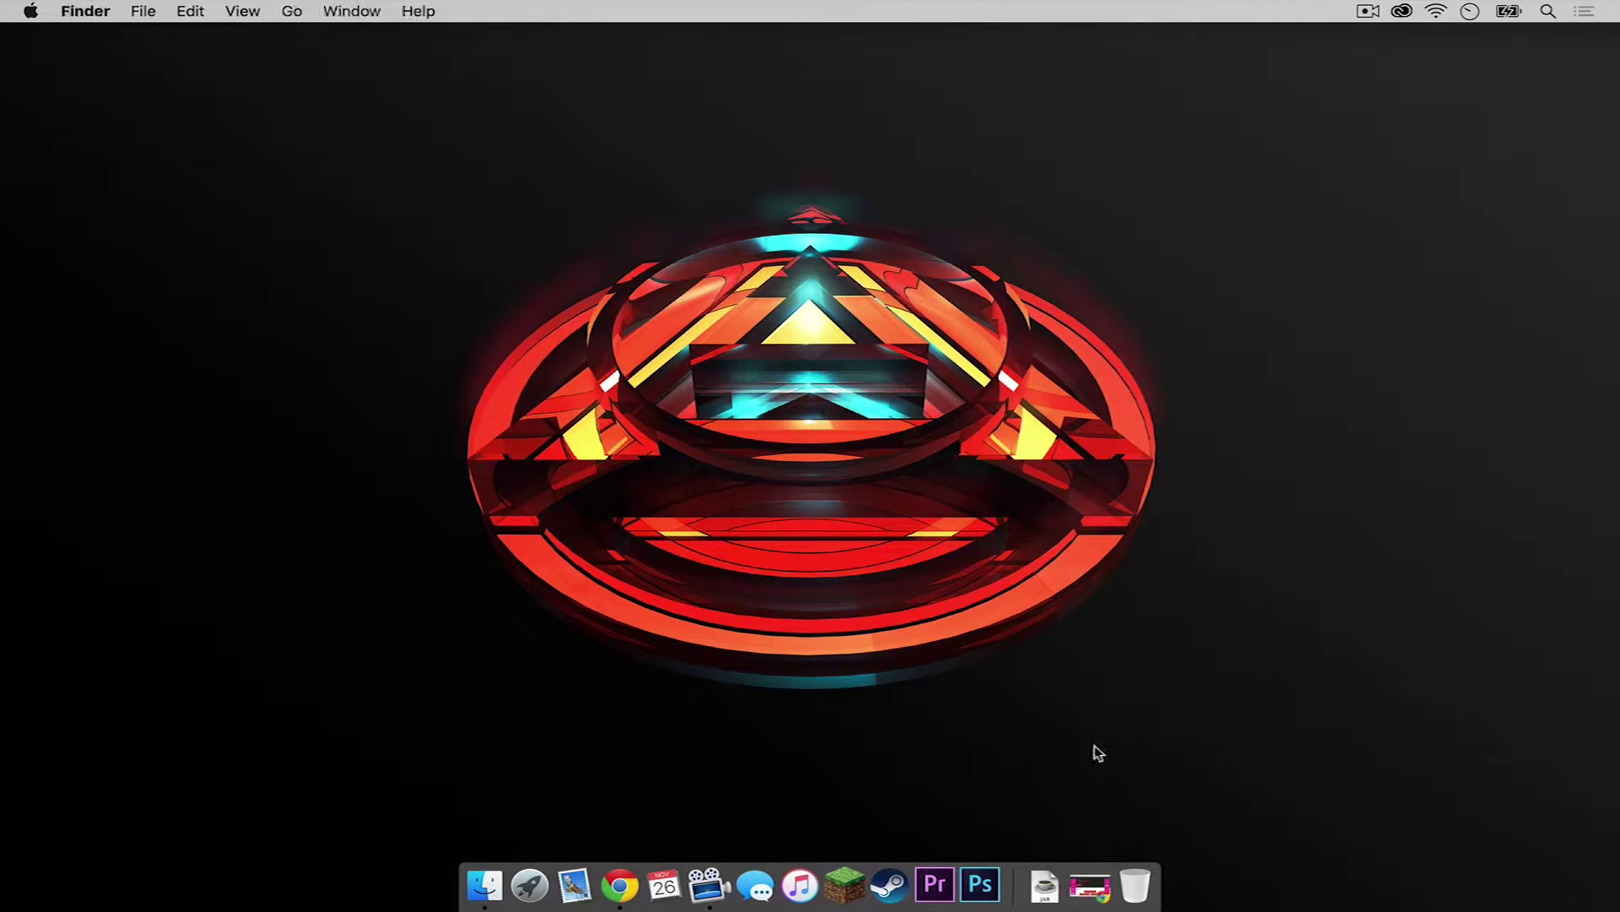
left_click(1049, 882)
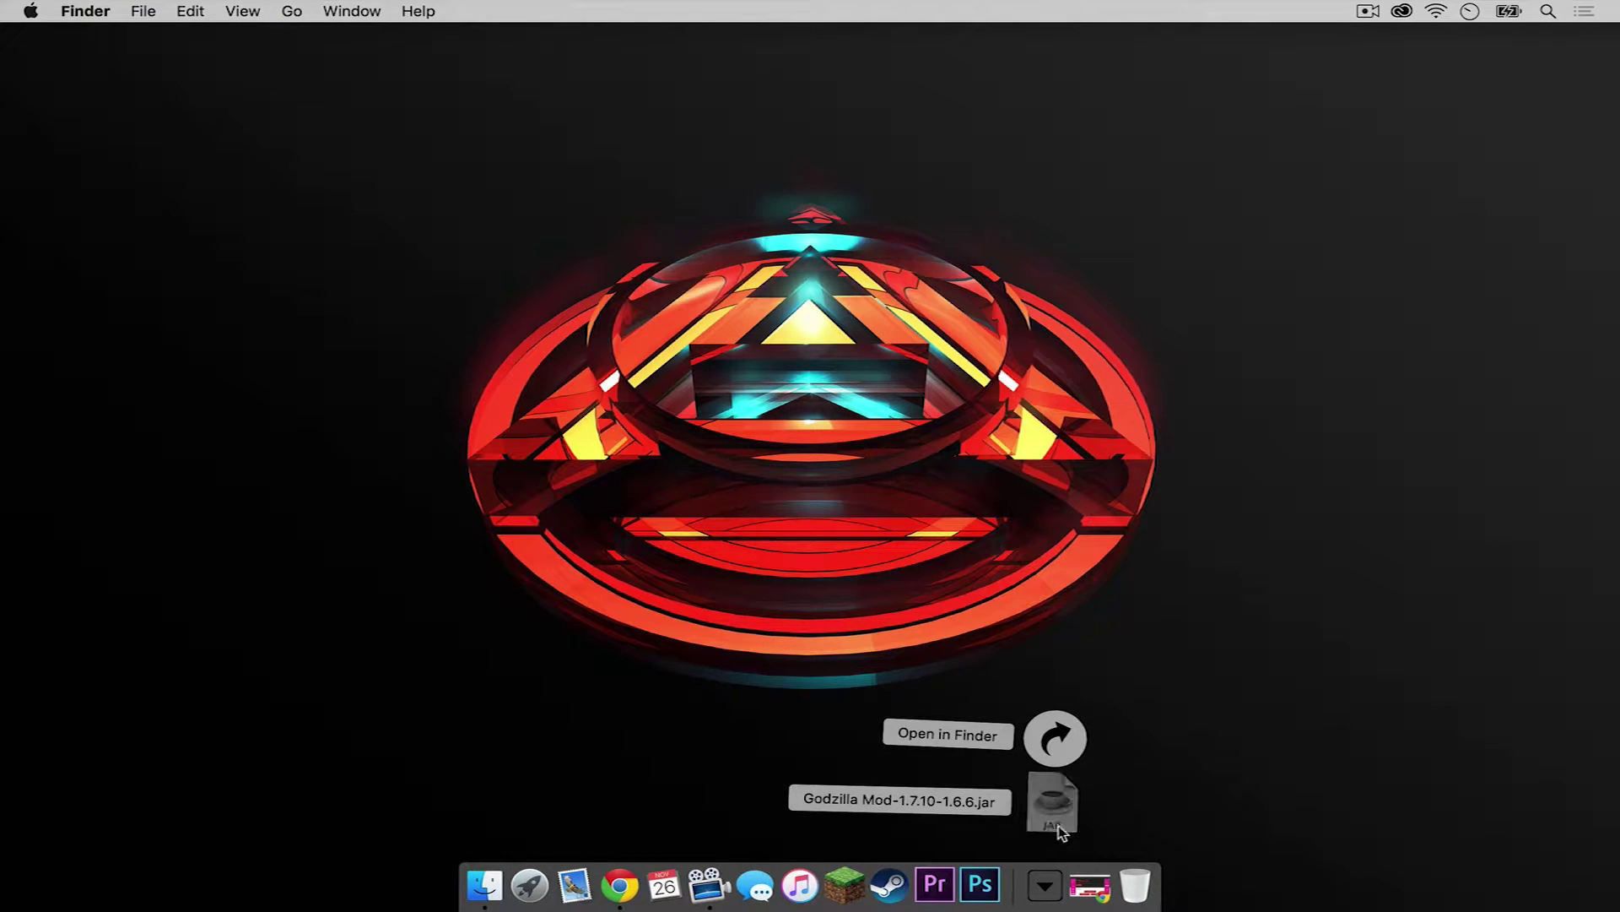
left_click_drag(1060, 823, 1517, 152)
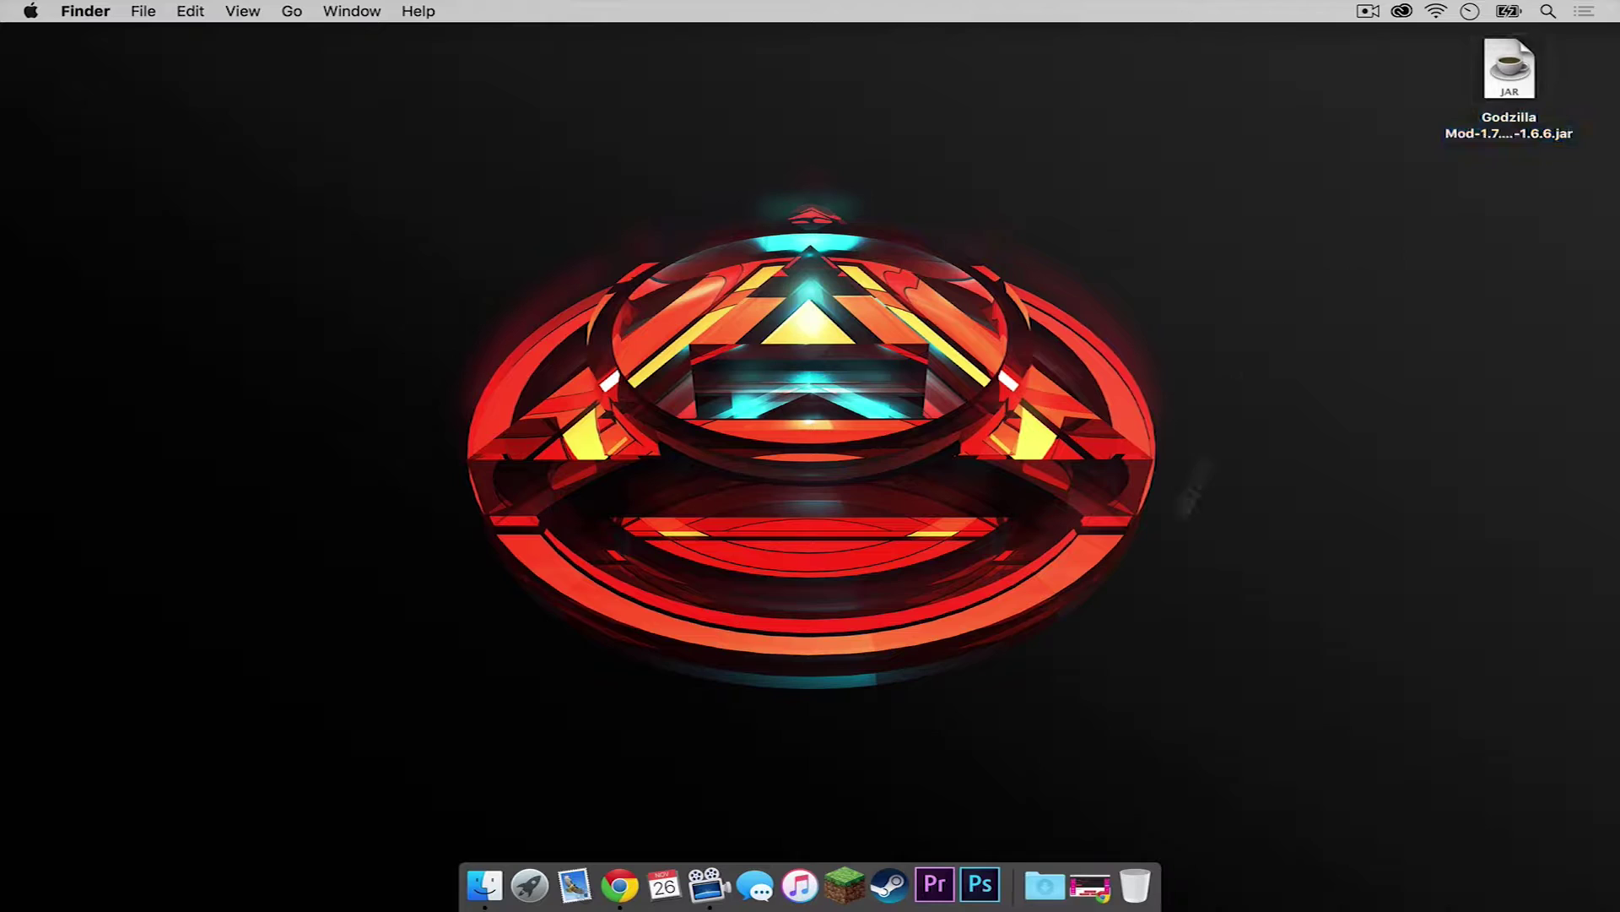
left_click(1097, 901)
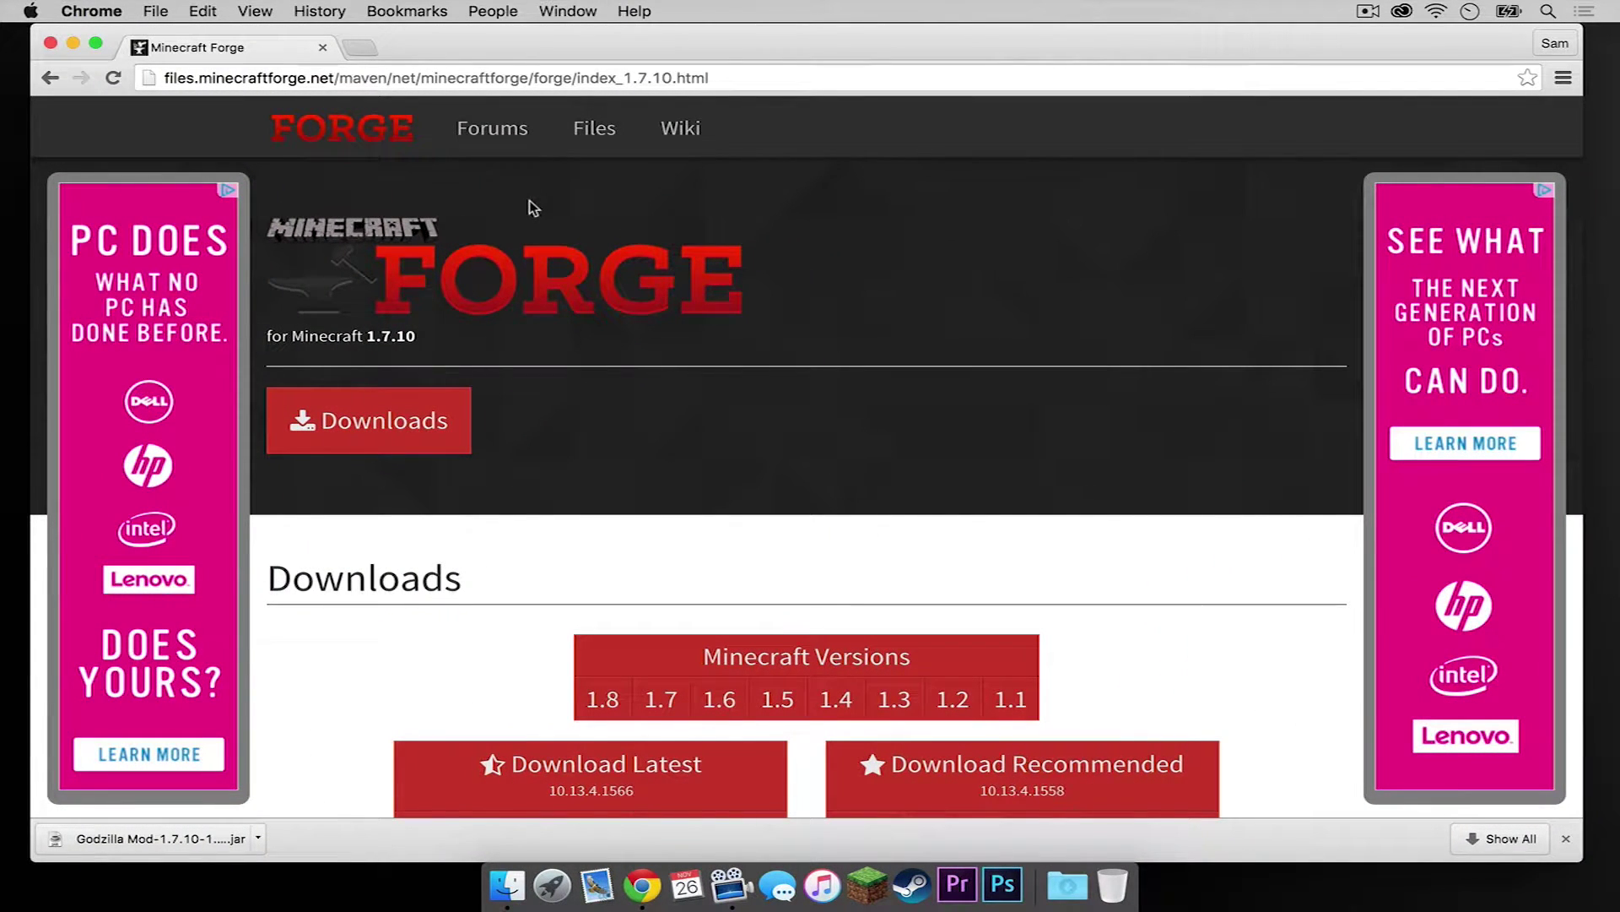
Download the latest Forge 1.7.10 installer, version 10.13.4.1566, skipping the ad.
scroll(533, 208, "down", 3)
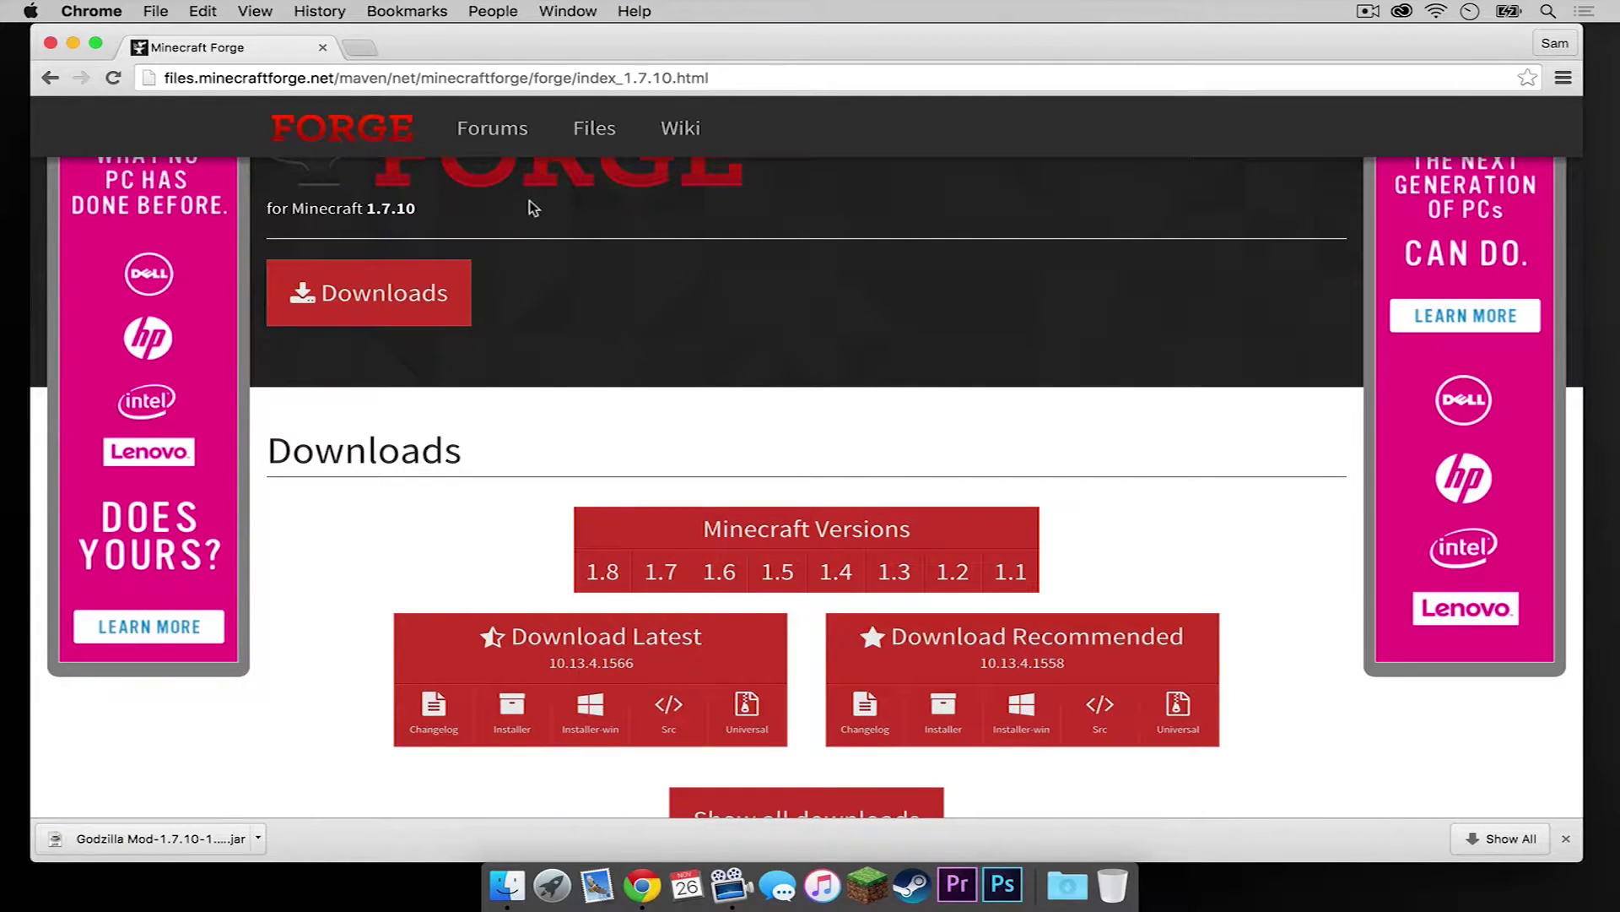
scroll(533, 208, "down", 3)
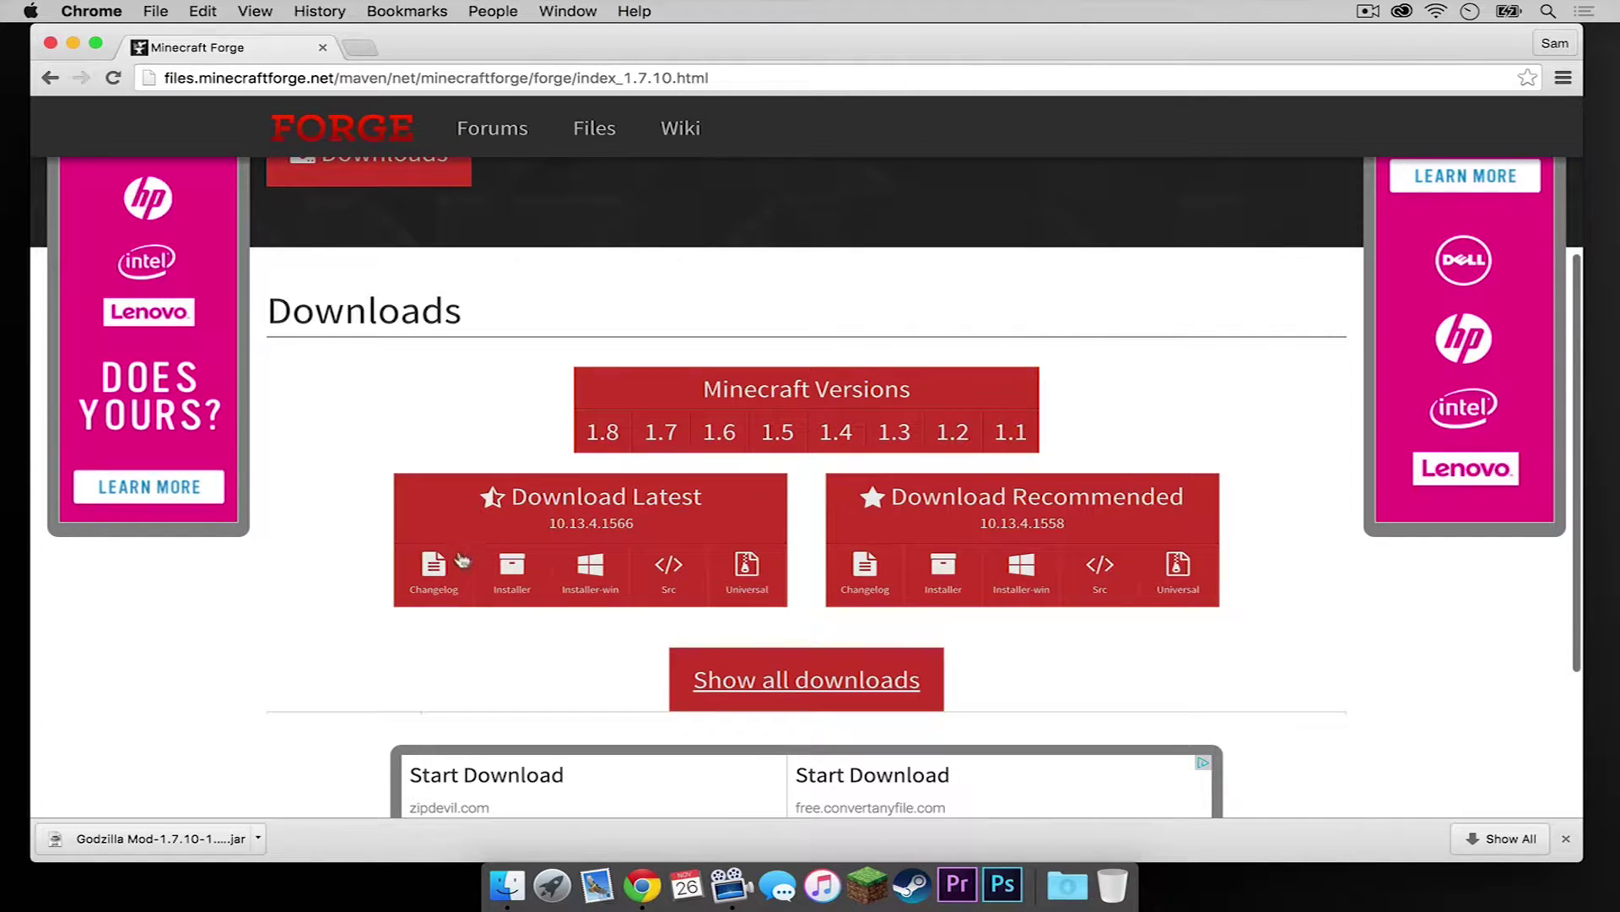
left_click(512, 566)
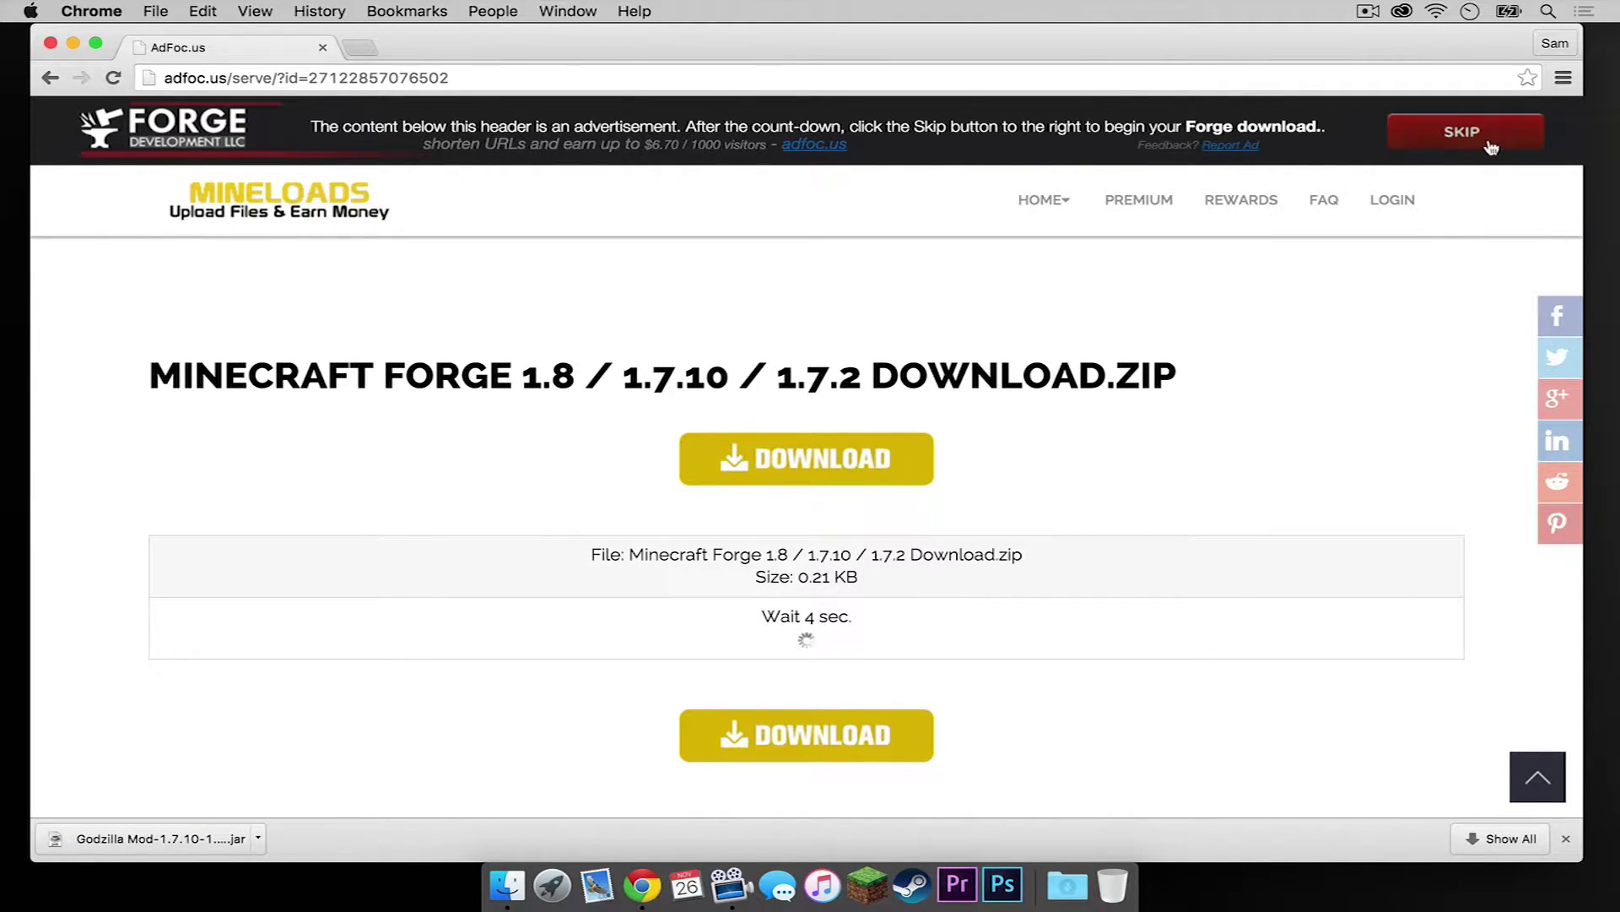
left_click(1490, 146)
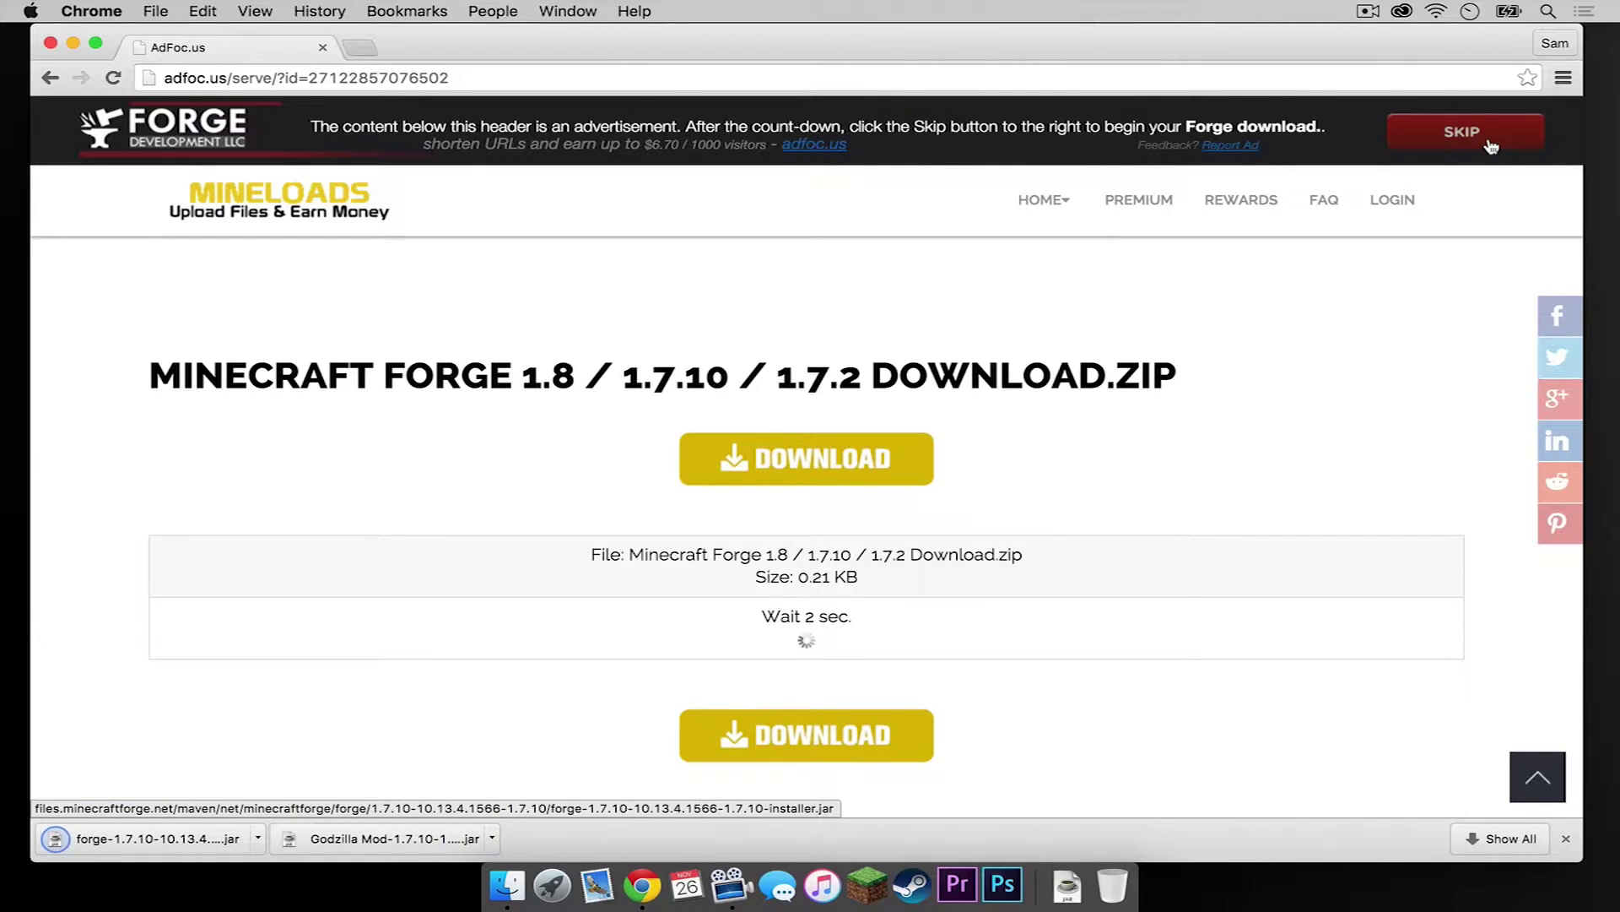
Close the browser and move the Forge installer jar from Downloads onto the desktop.
left_click(50, 43)
left_click(1067, 882)
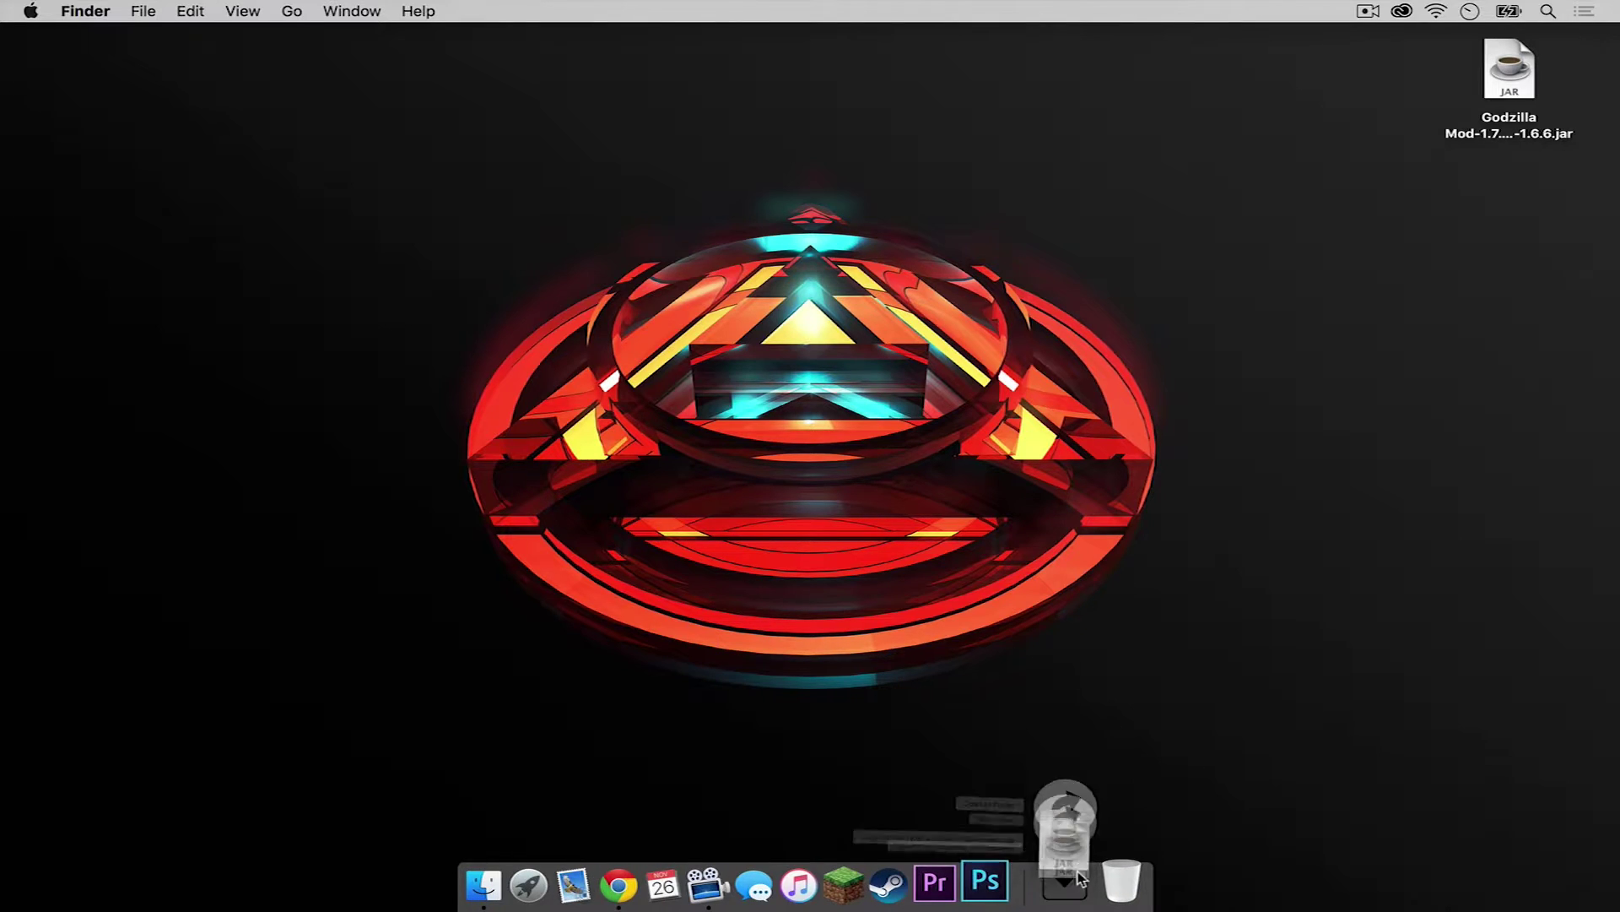
left_click_drag(1075, 806, 1507, 256)
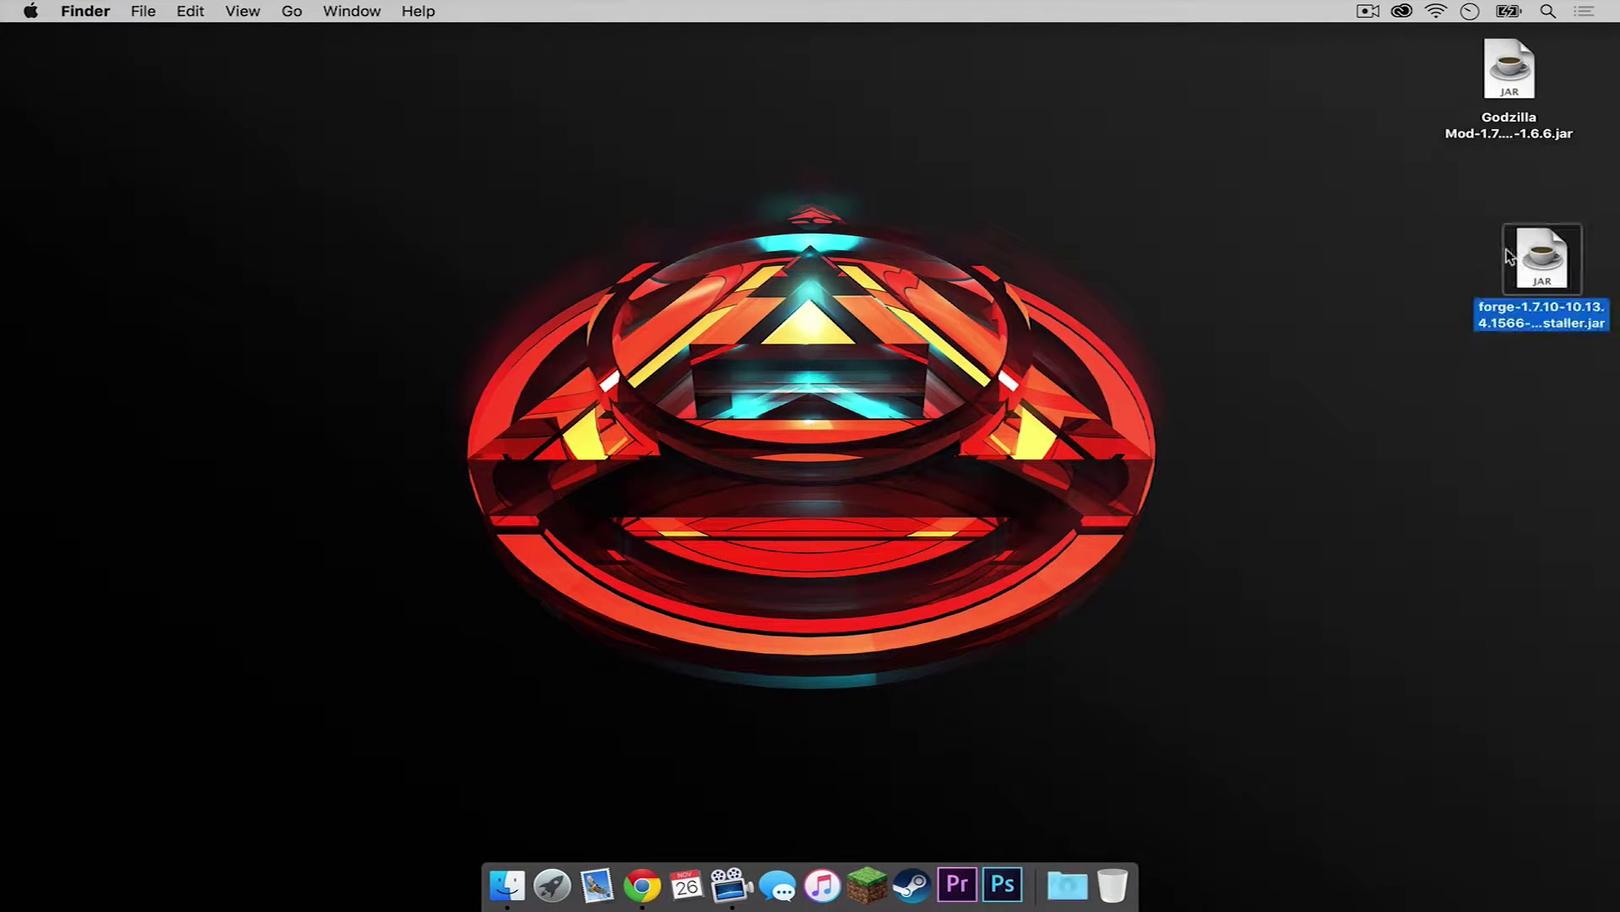
left_click(1072, 314)
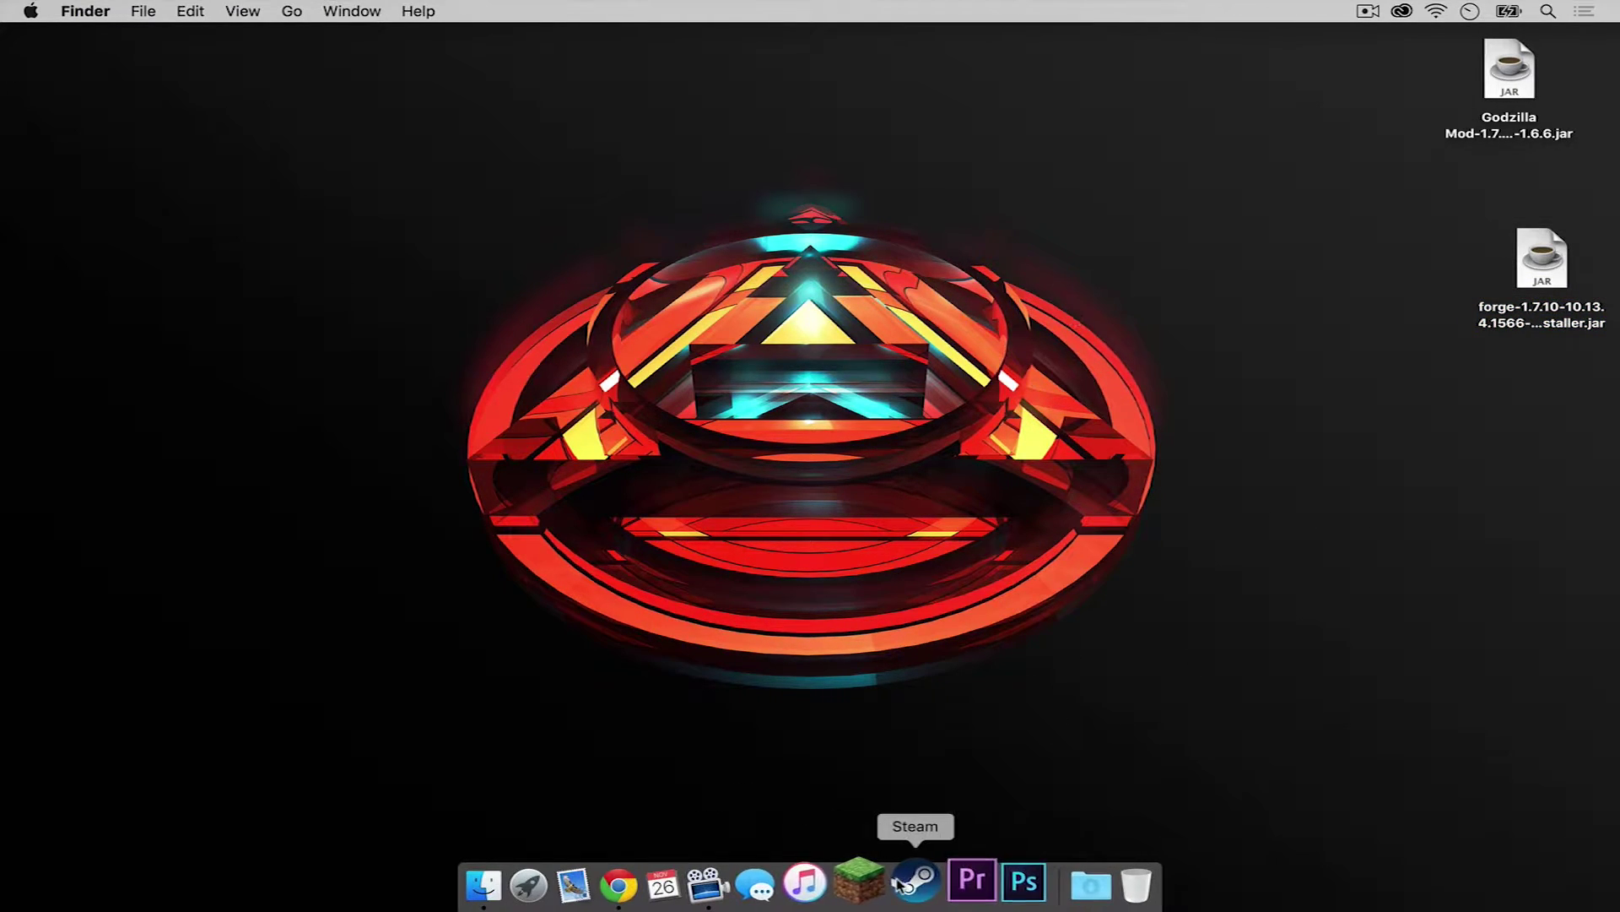
Create and save a launcher profile named 1.7.10 on release 1.7.10, then select it.
left_click(897, 823)
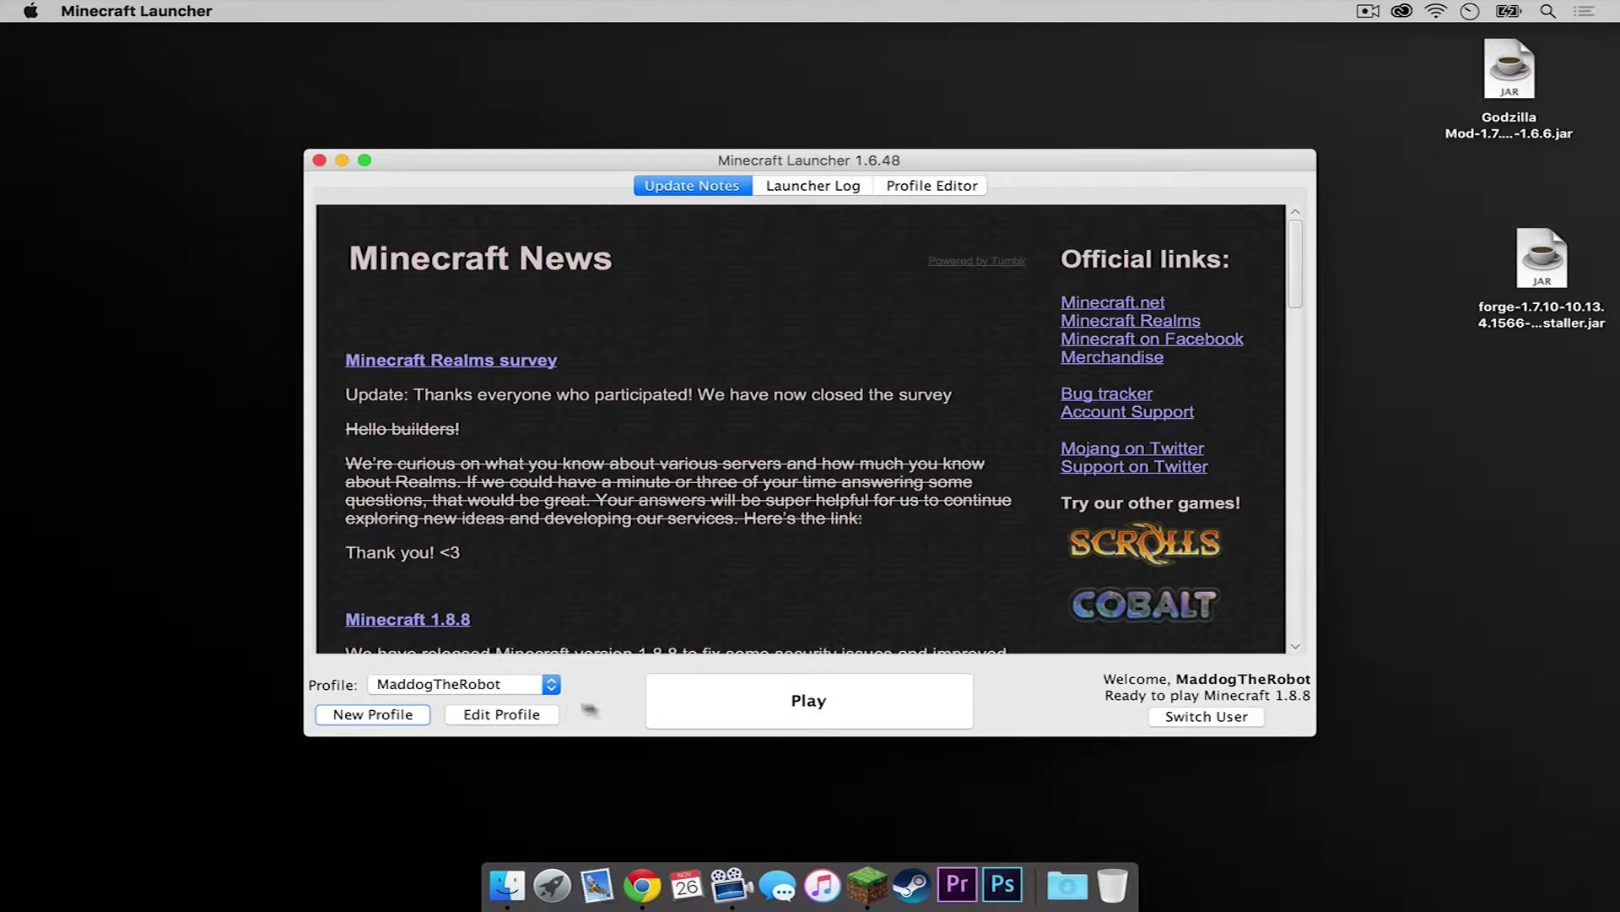
left_click(373, 714)
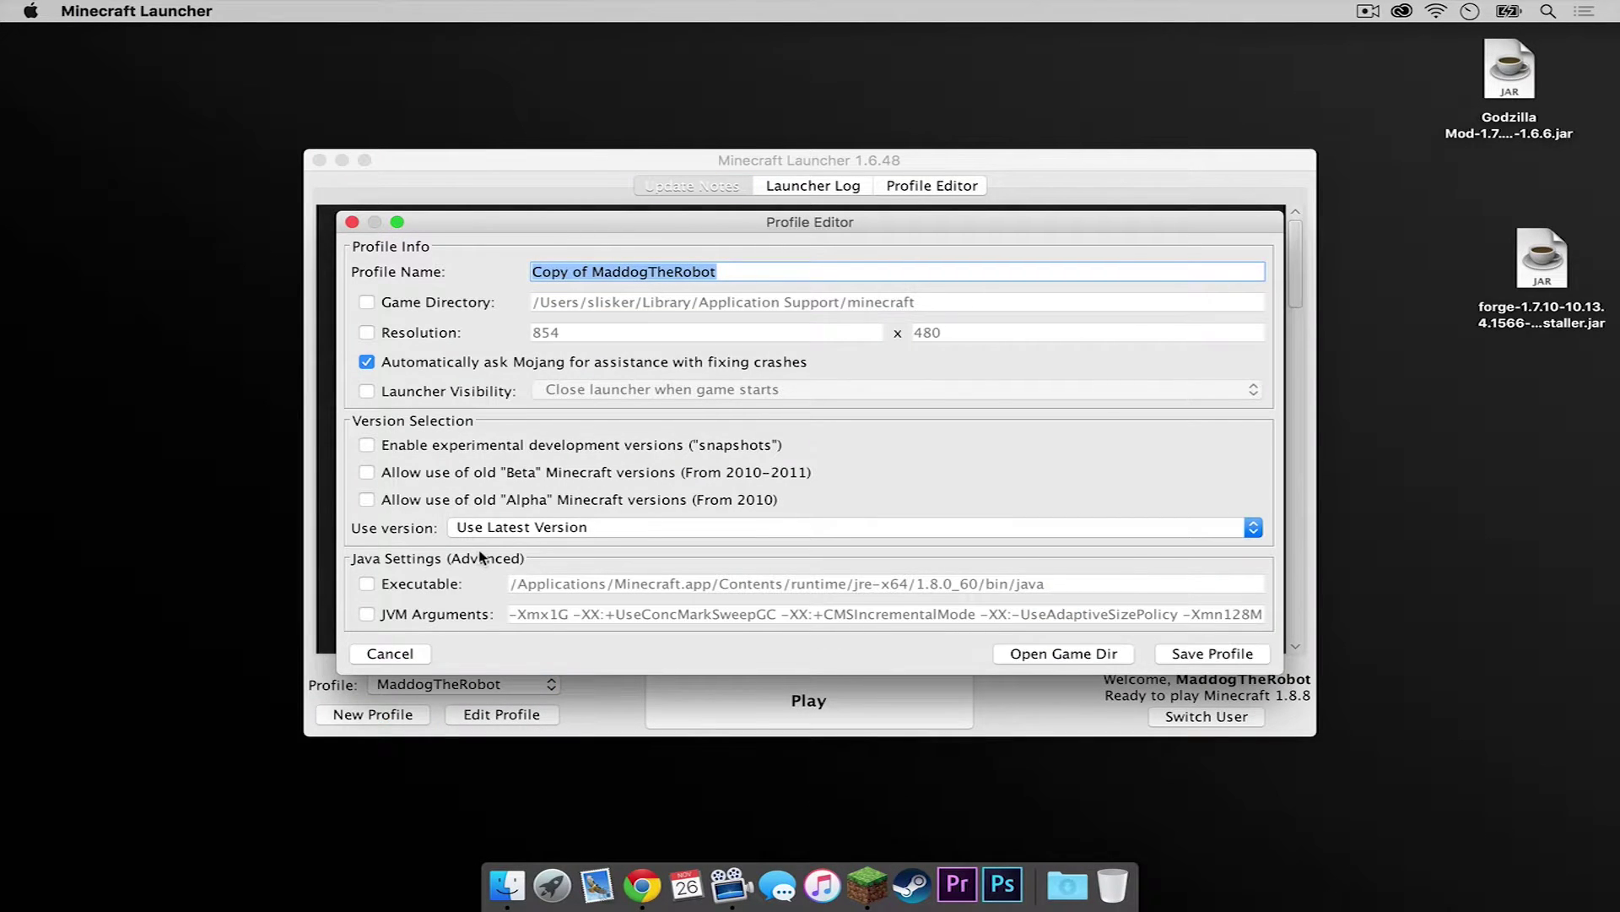
type("1.7.10")
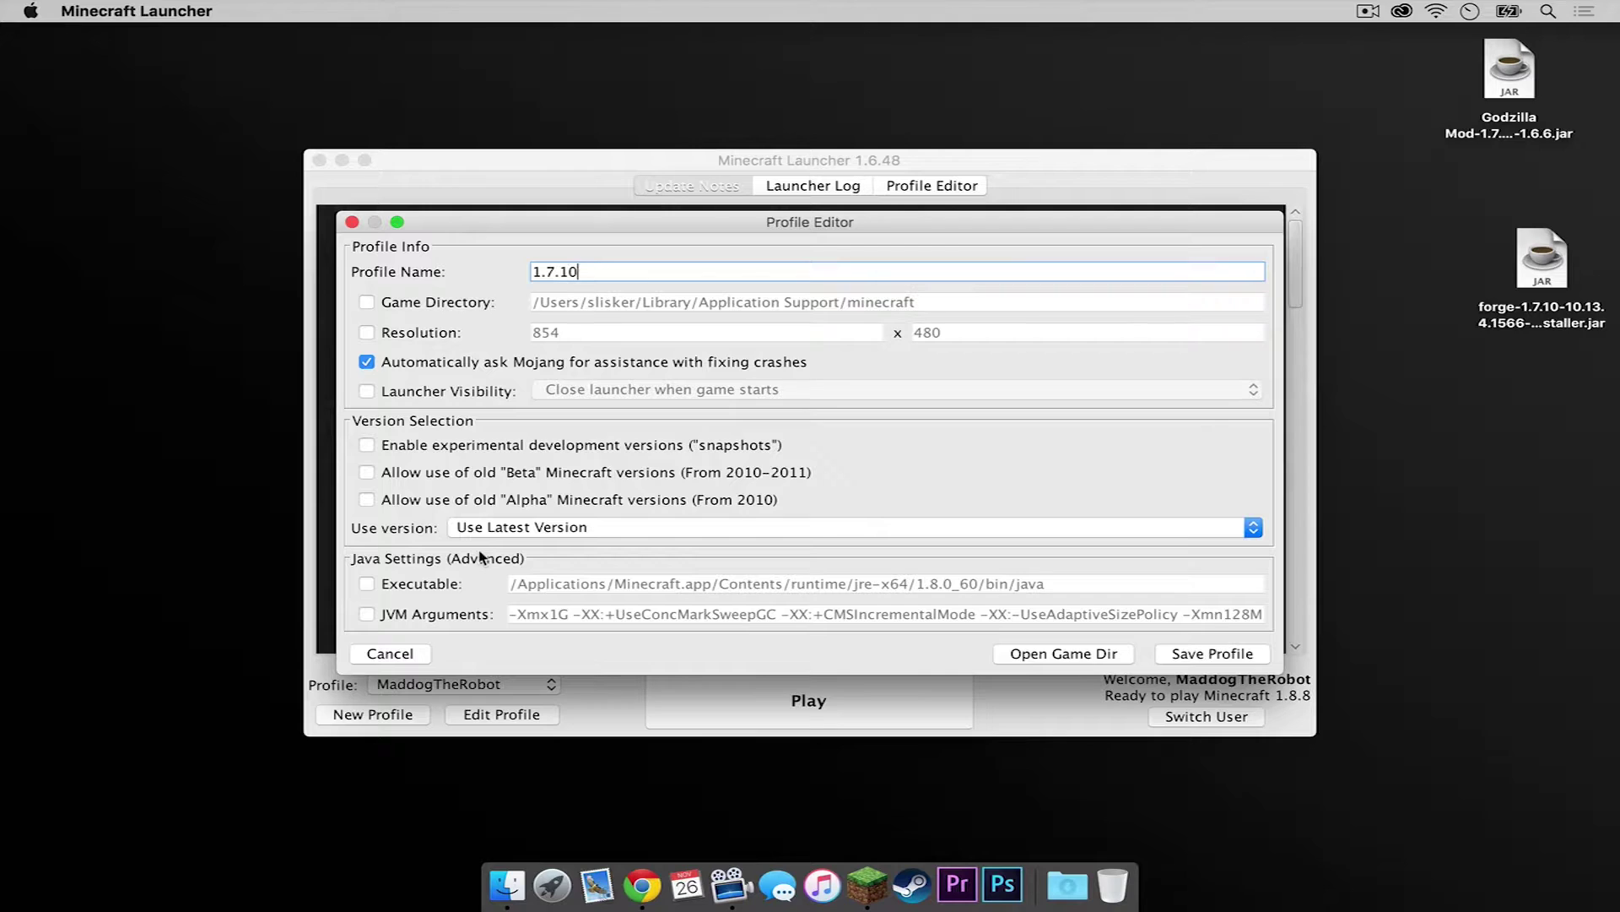
left_click(500, 528)
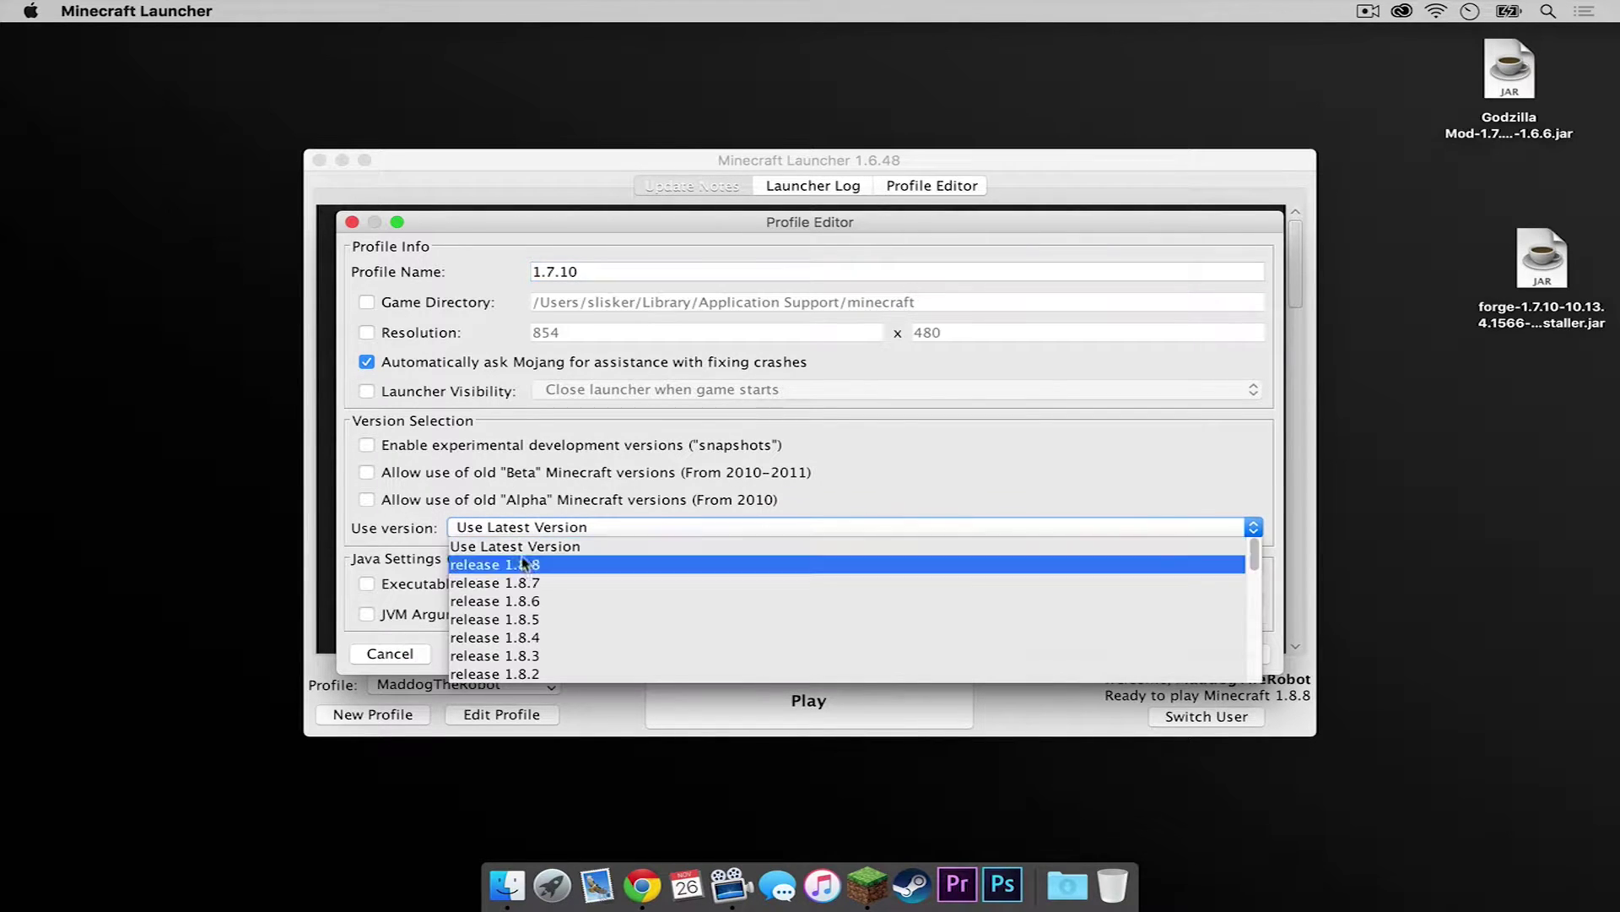
scroll(519, 591, "down", 3)
left_click(515, 619)
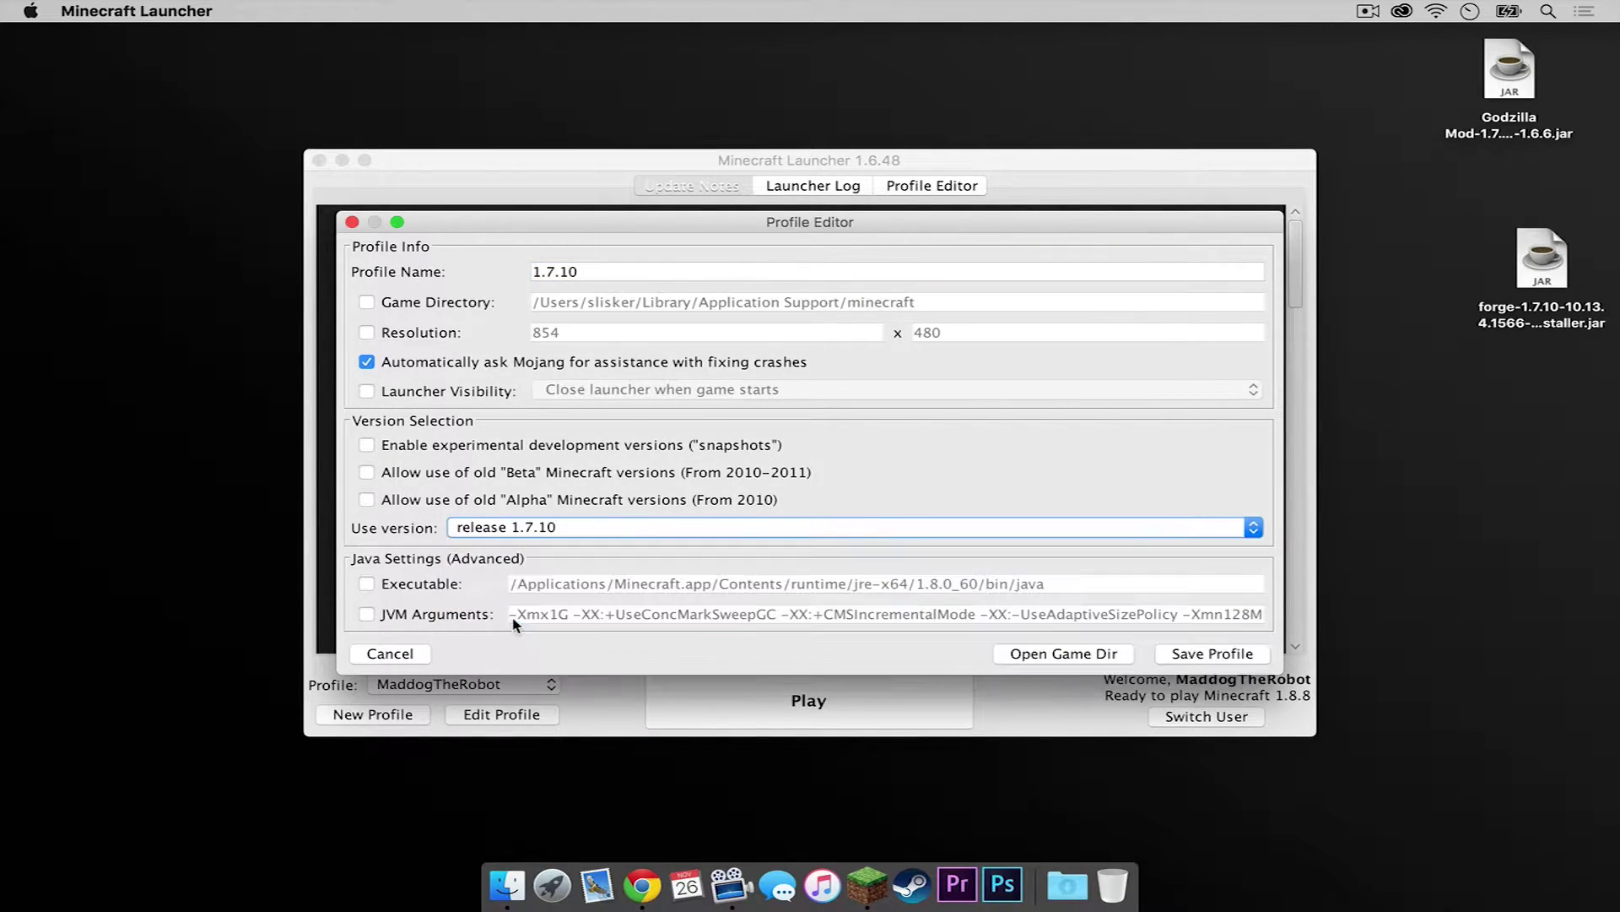
left_click(1243, 657)
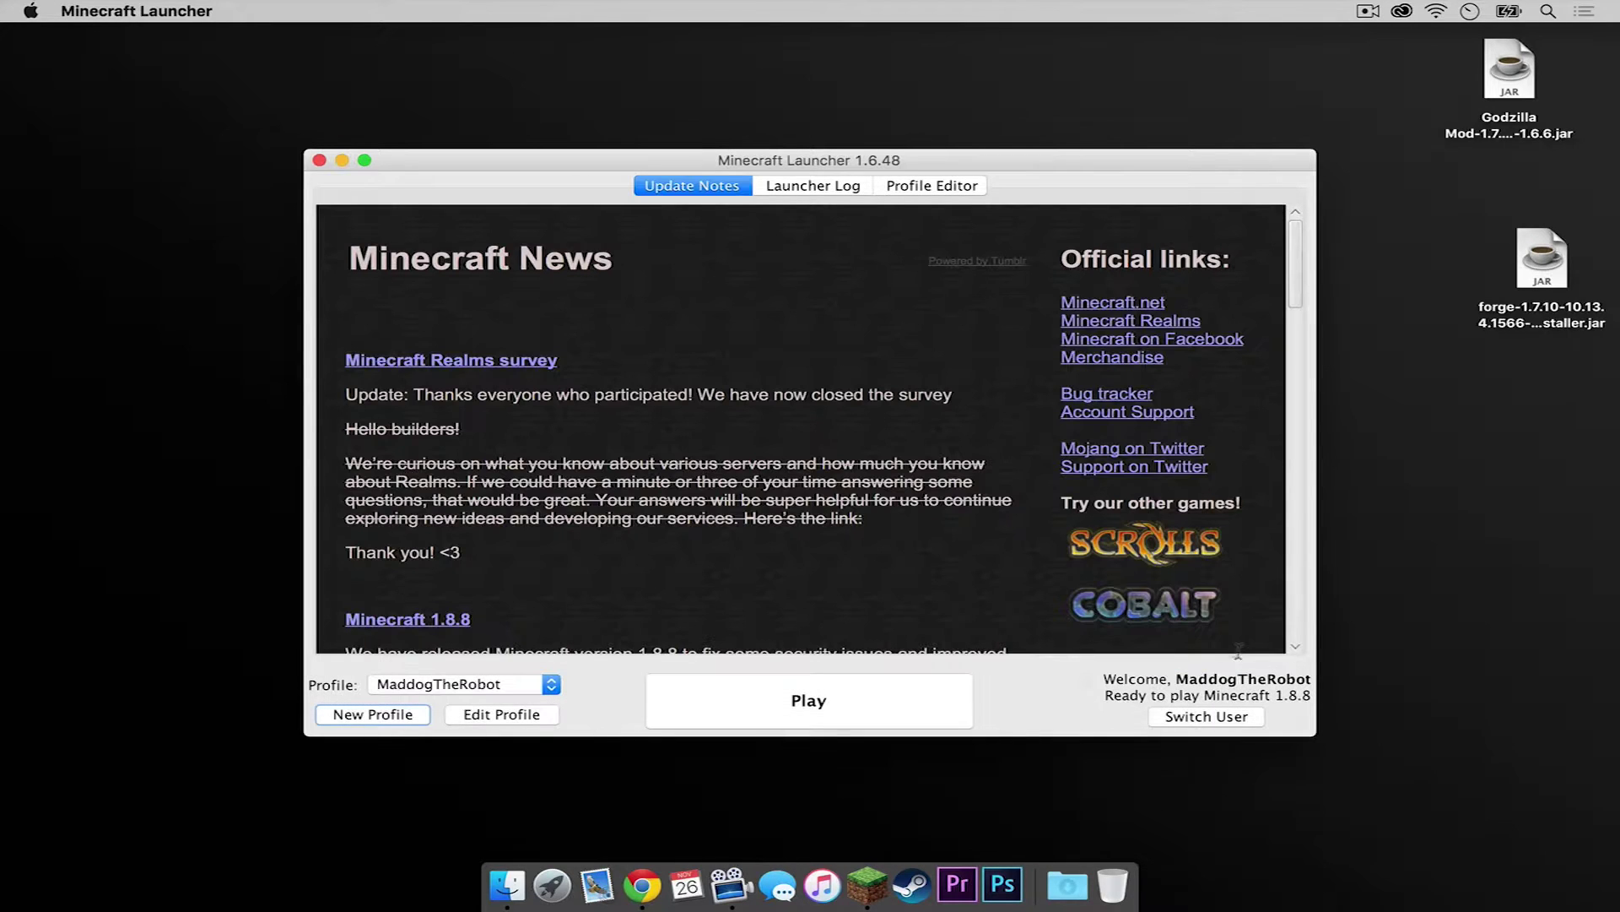
left_click(525, 685)
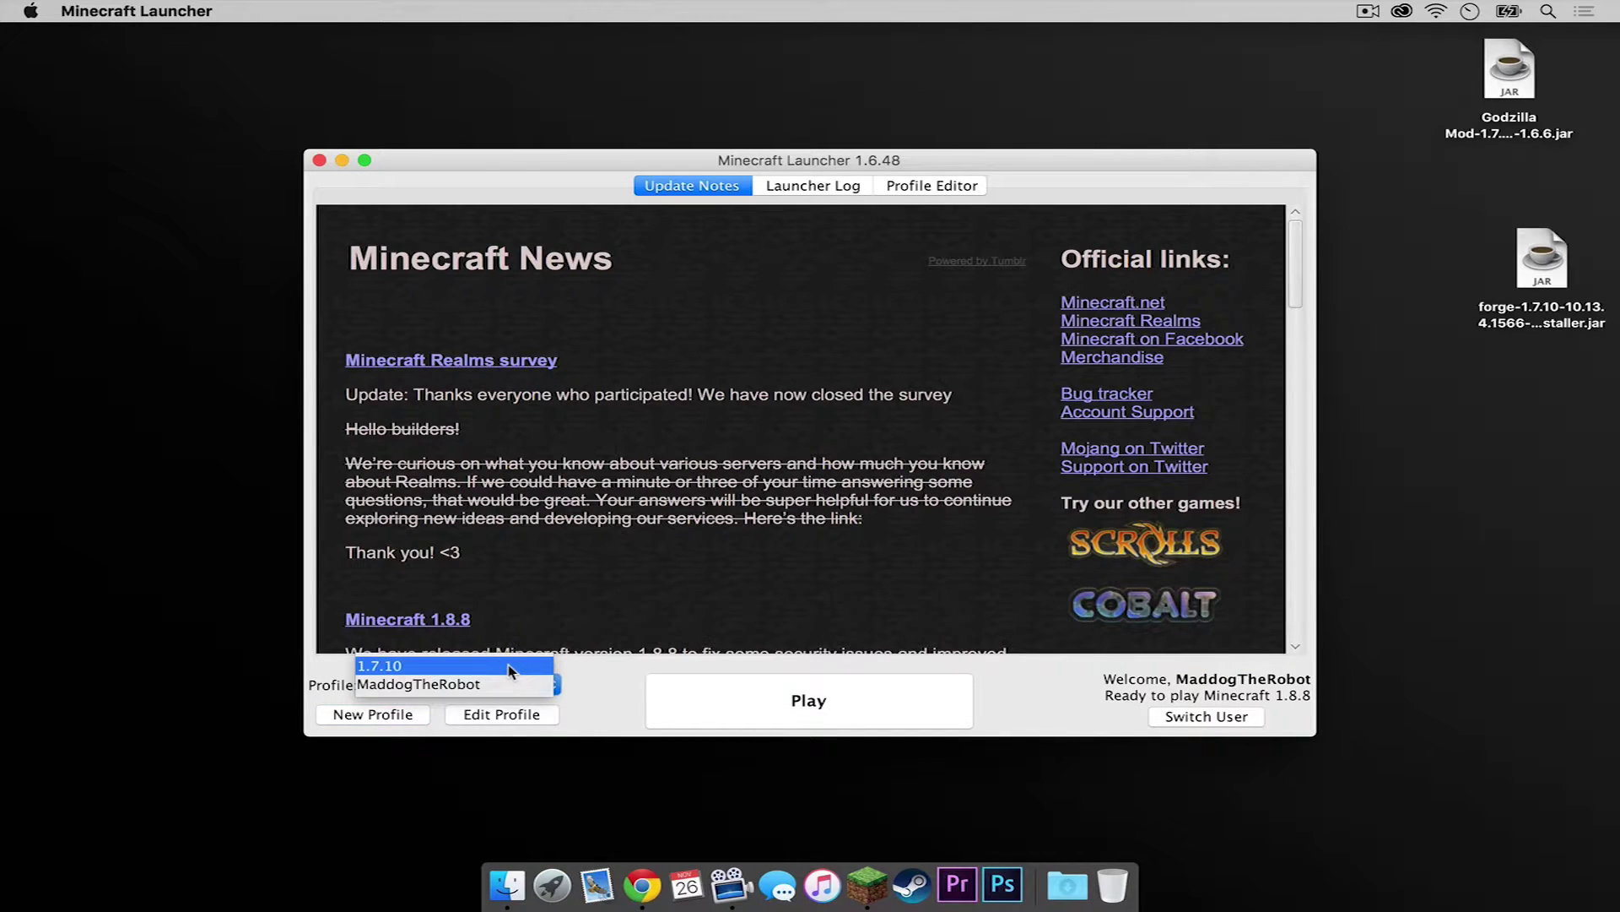
left_click(508, 665)
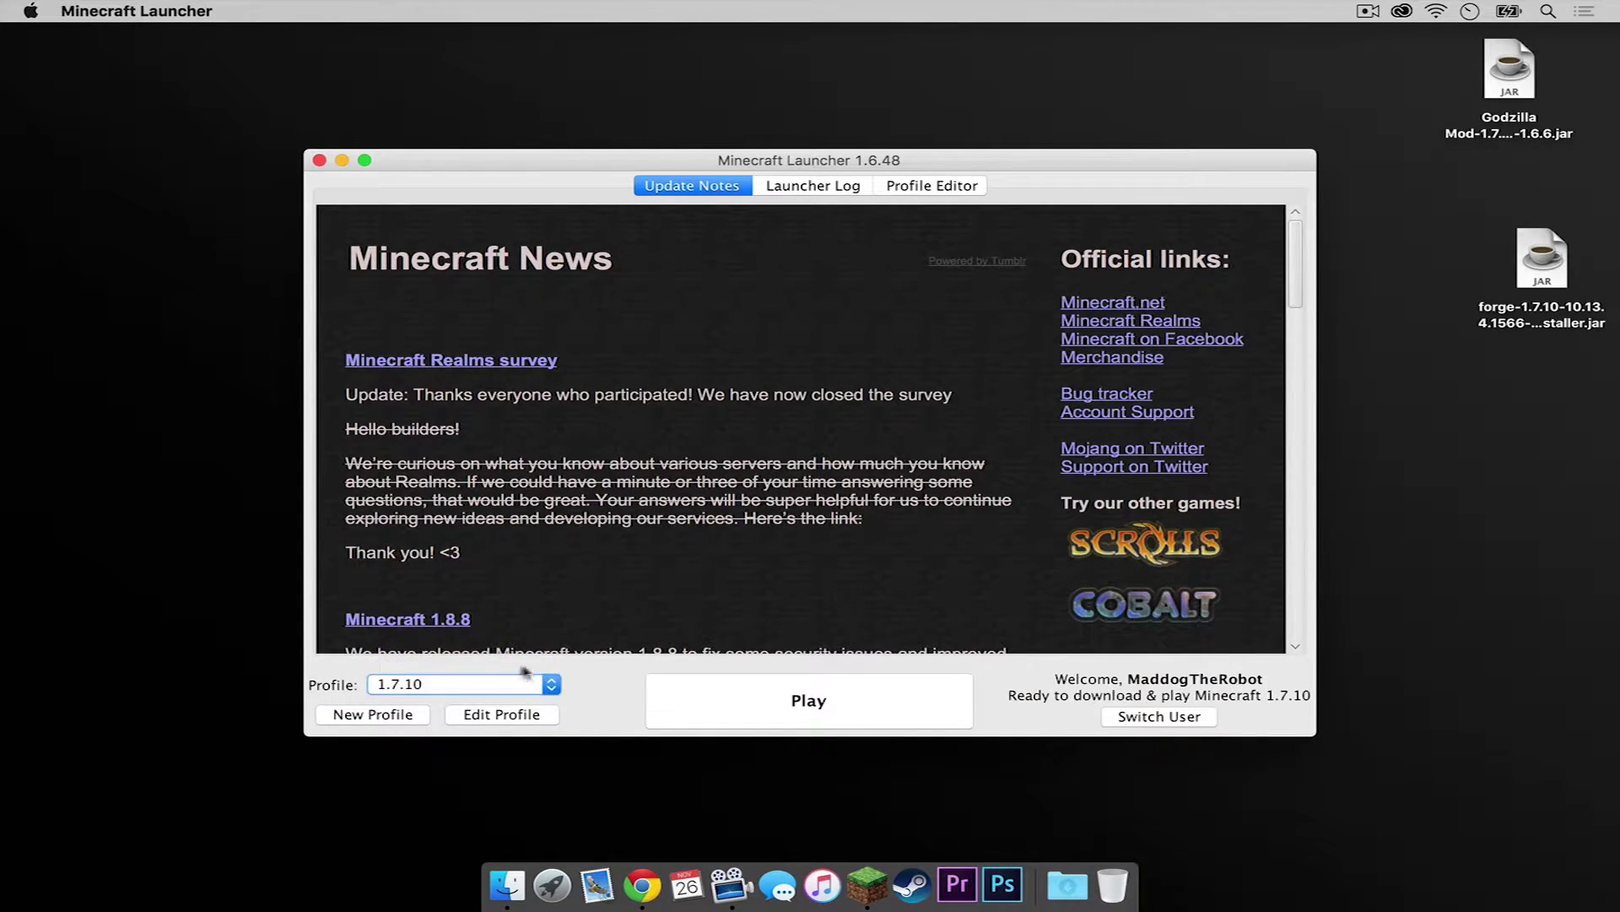
Play 1.7.10 and open the resourcepacks folder through Options > Resource Packs.
left_click(777, 702)
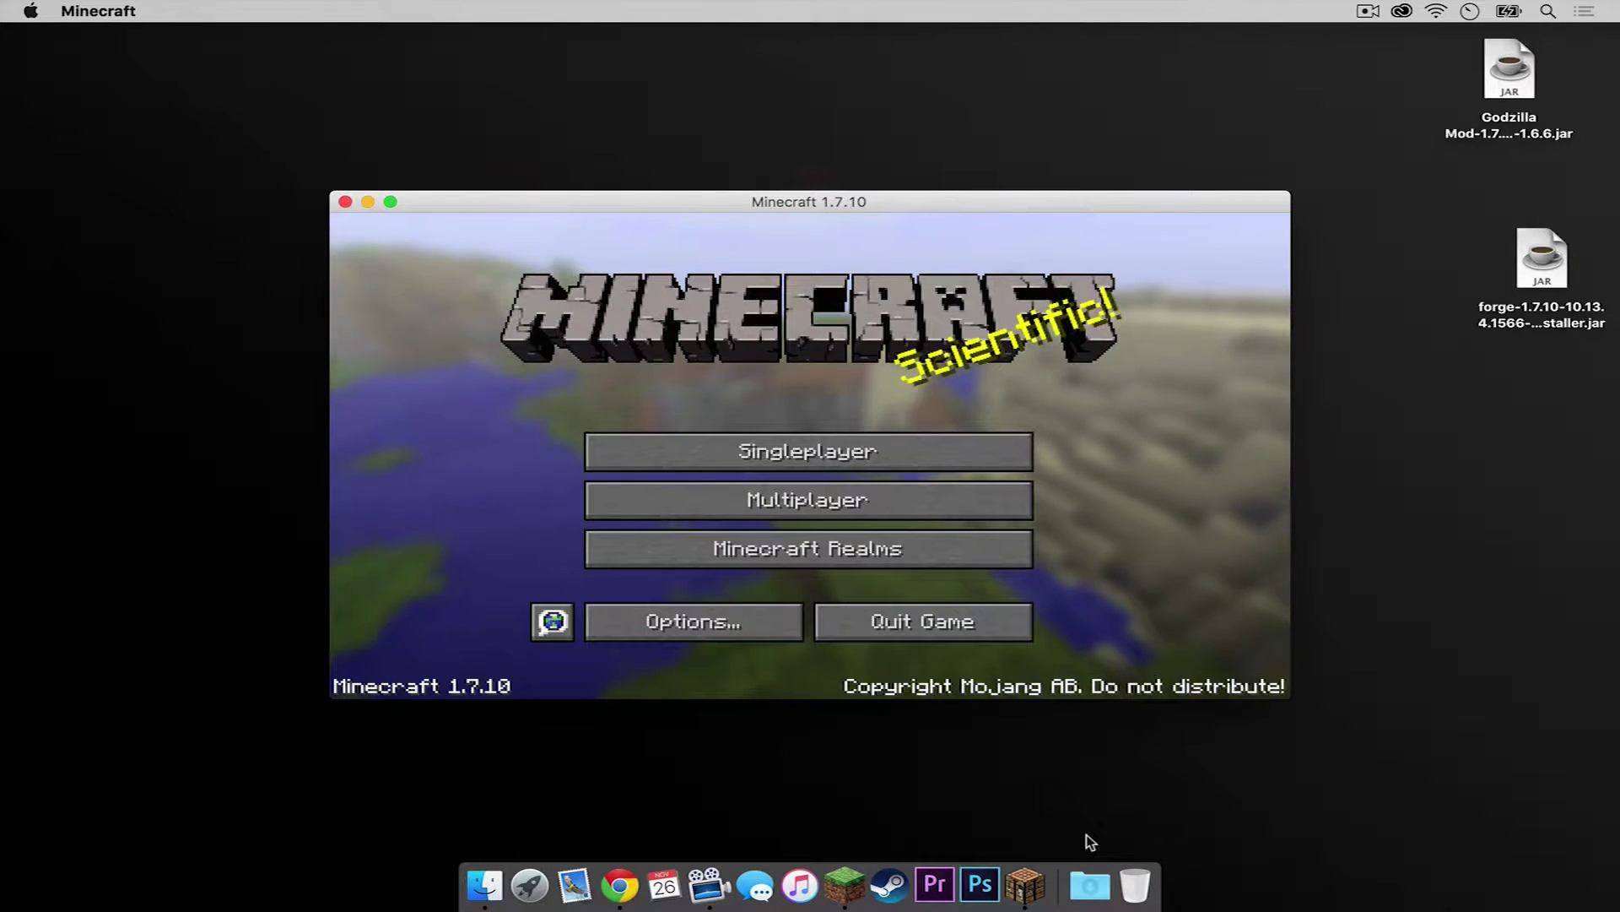
left_click(683, 620)
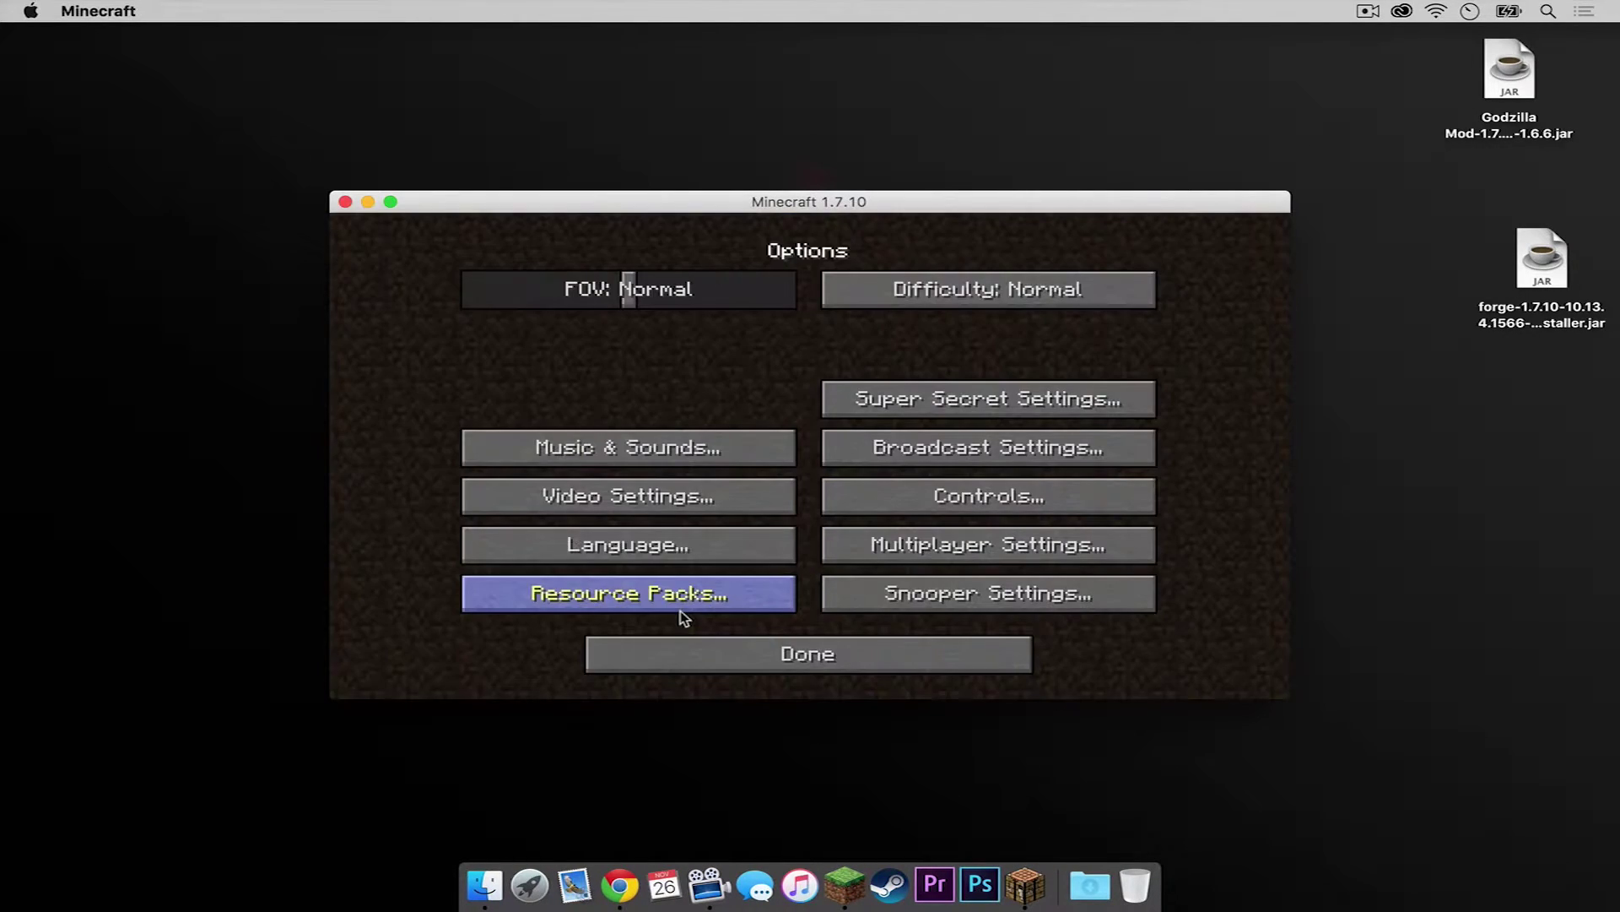
left_click(666, 594)
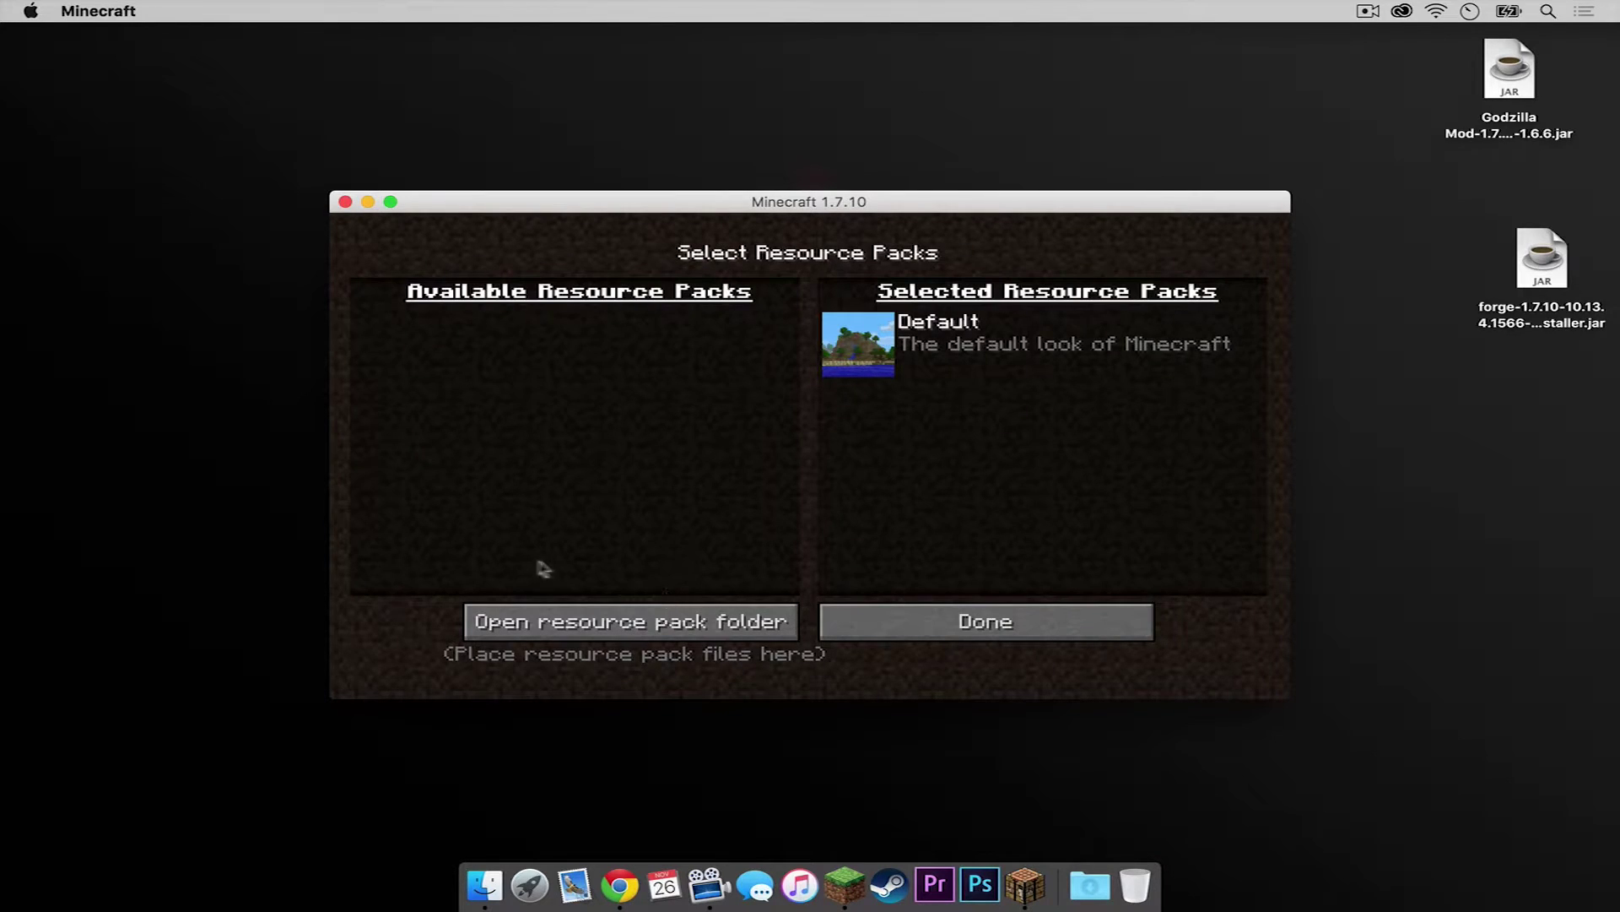
left_click(550, 632)
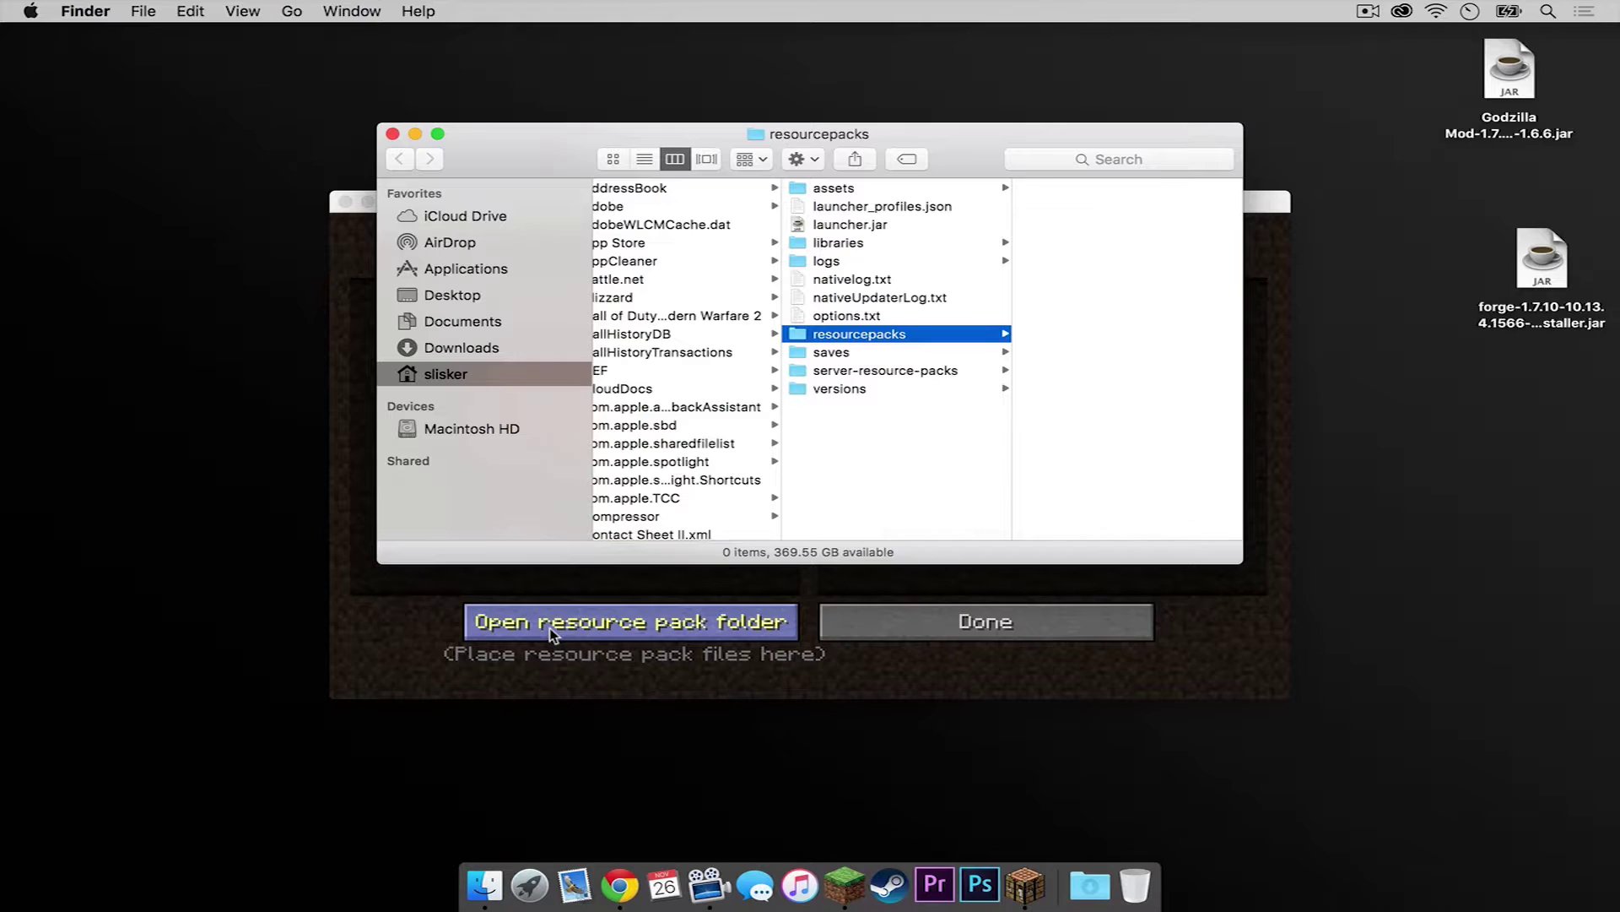
scroll(986, 431, "left", 3)
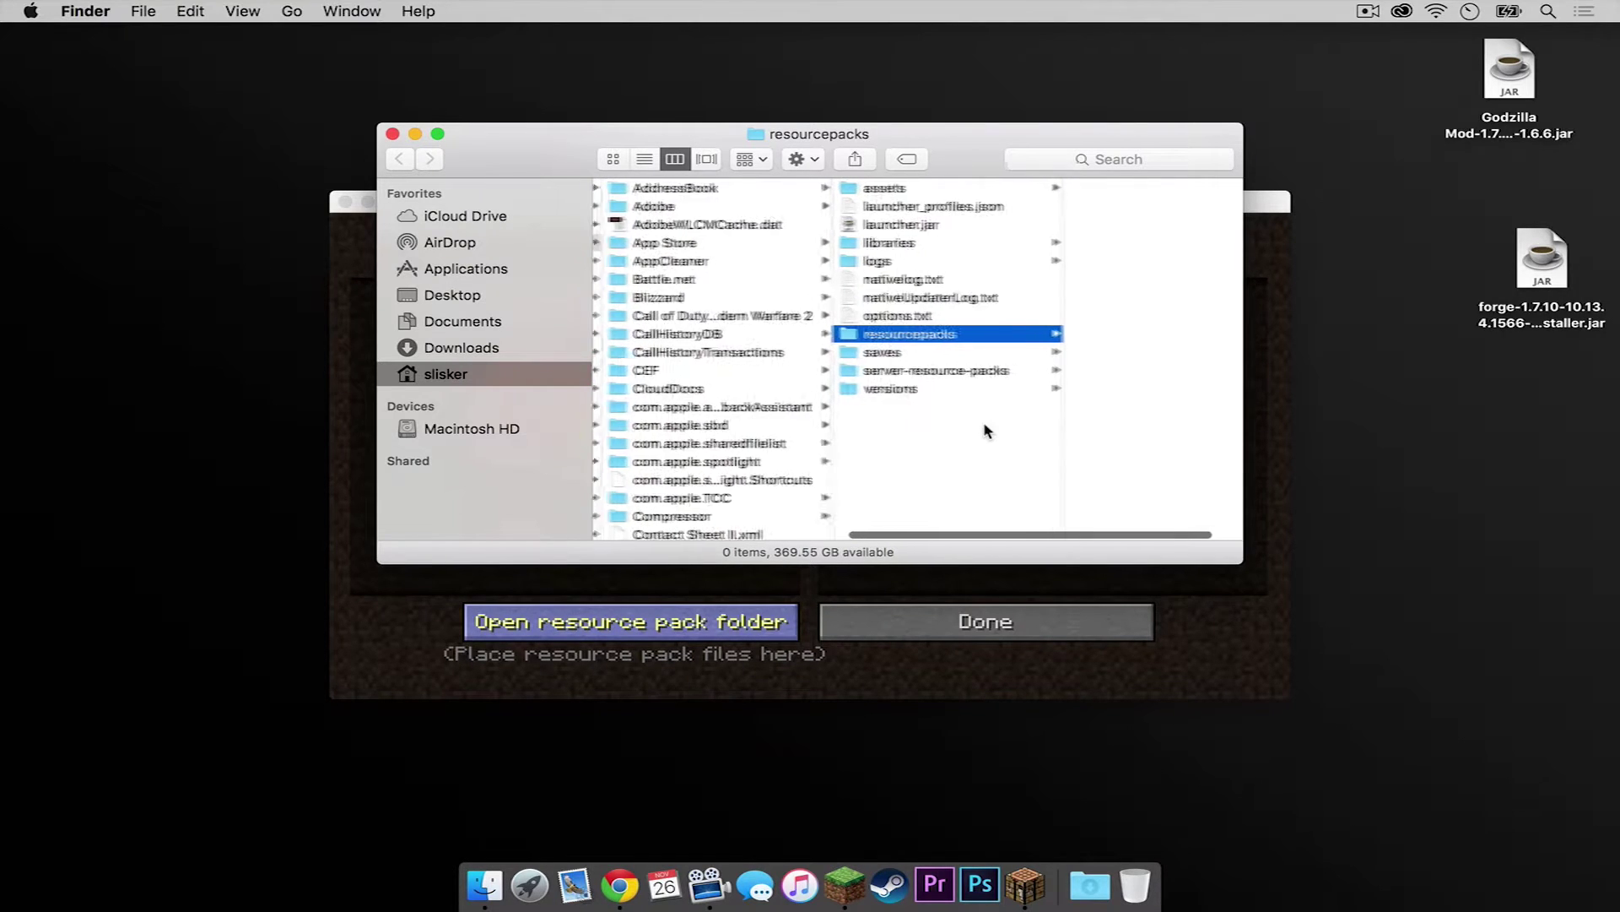
scroll(804, 338, "down", 5)
scroll(803, 337, "right", 1)
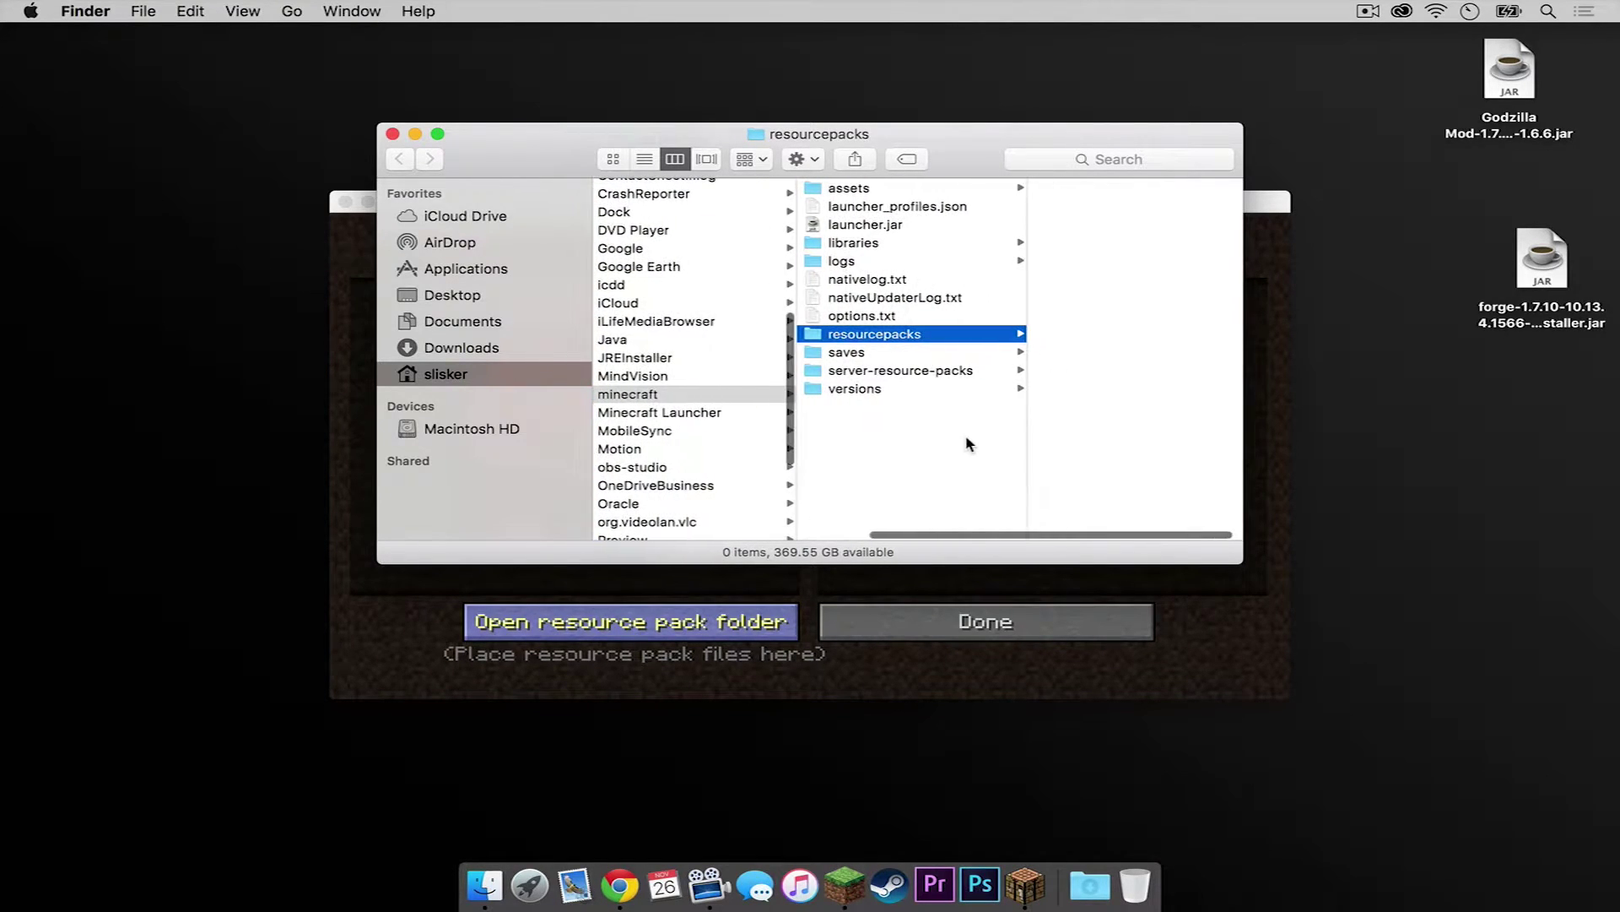
Minimize the resourcepacks folder and return to Minecraft's main menu.
left_click(415, 134)
left_click(936, 628)
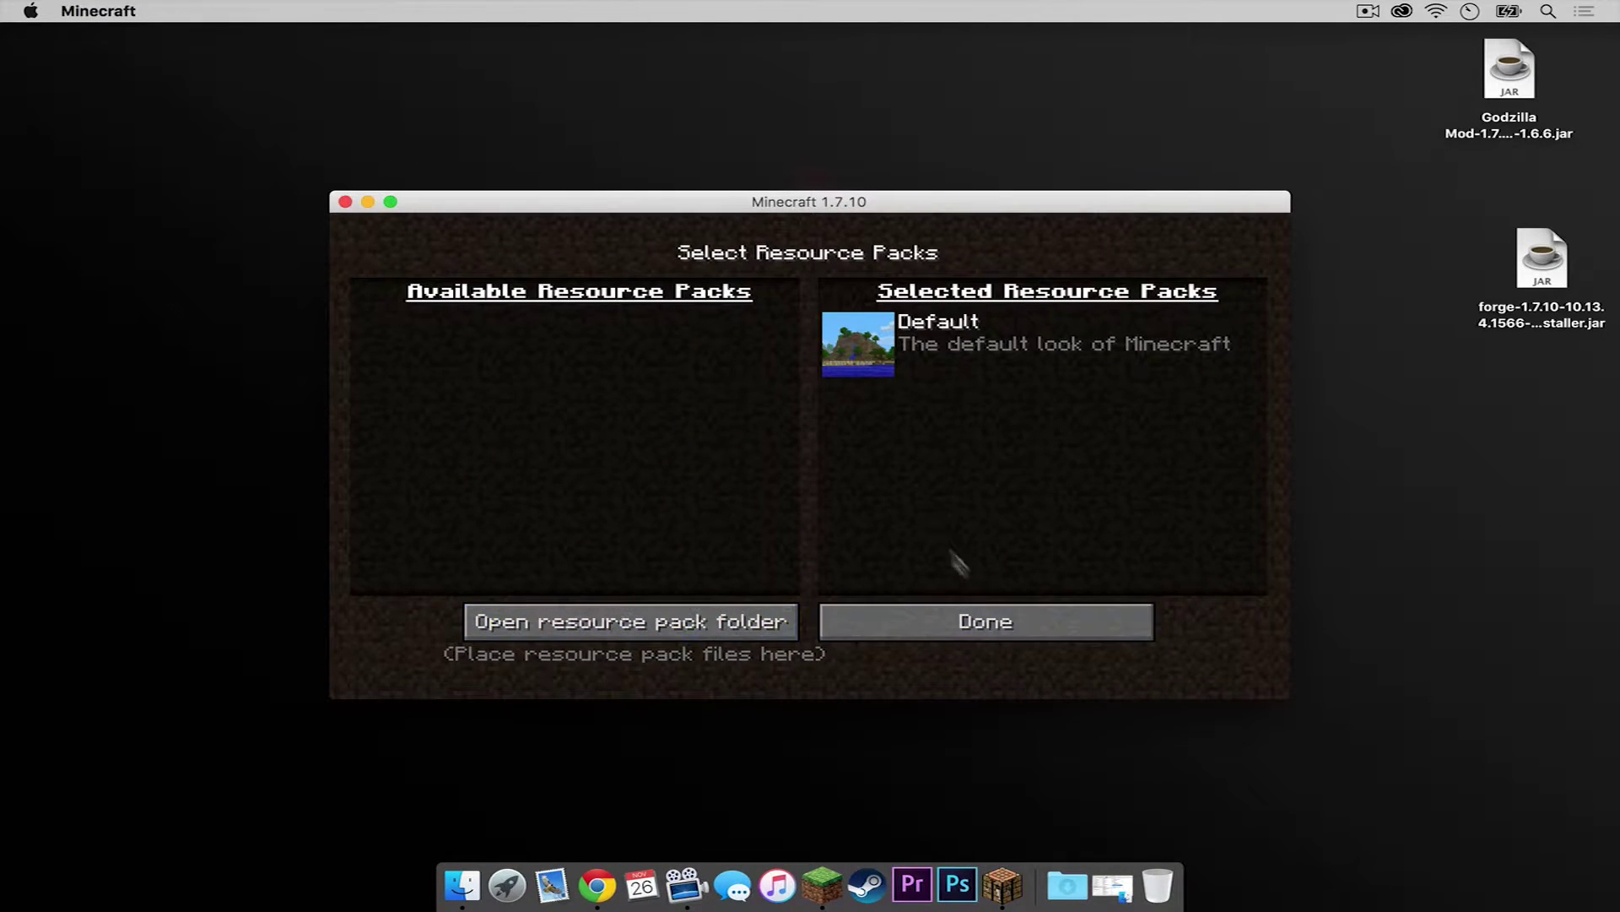
left_click(942, 621)
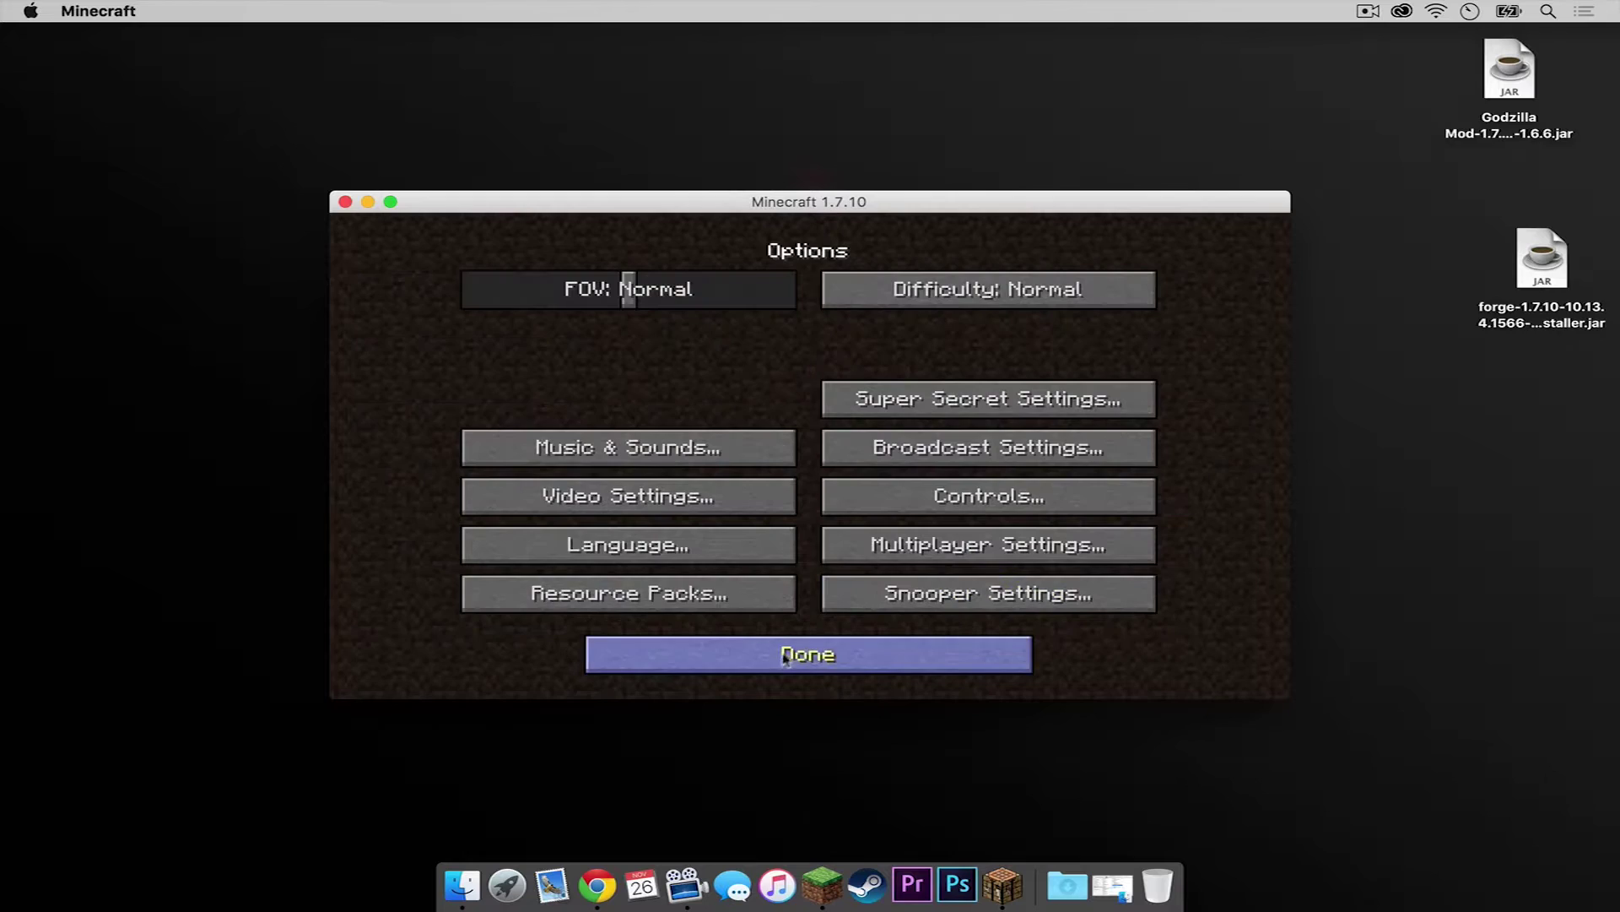
left_click(898, 648)
Quit the game, install the Forge 10.13.4.1566 client, then select the installer and log files.
left_click(899, 635)
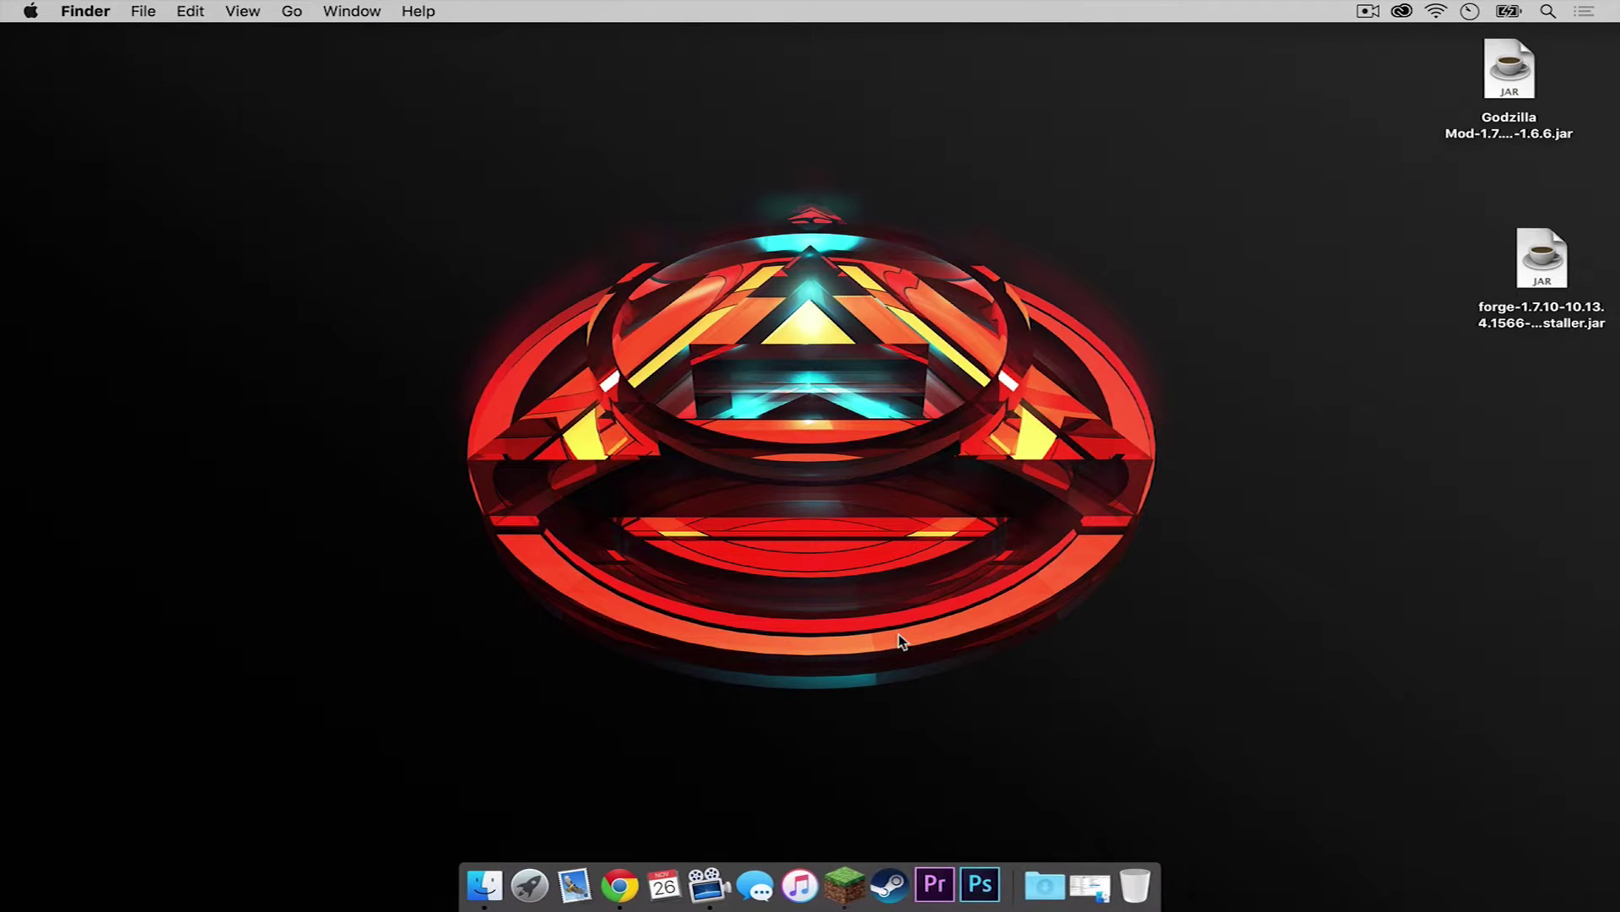
double_click(1548, 258)
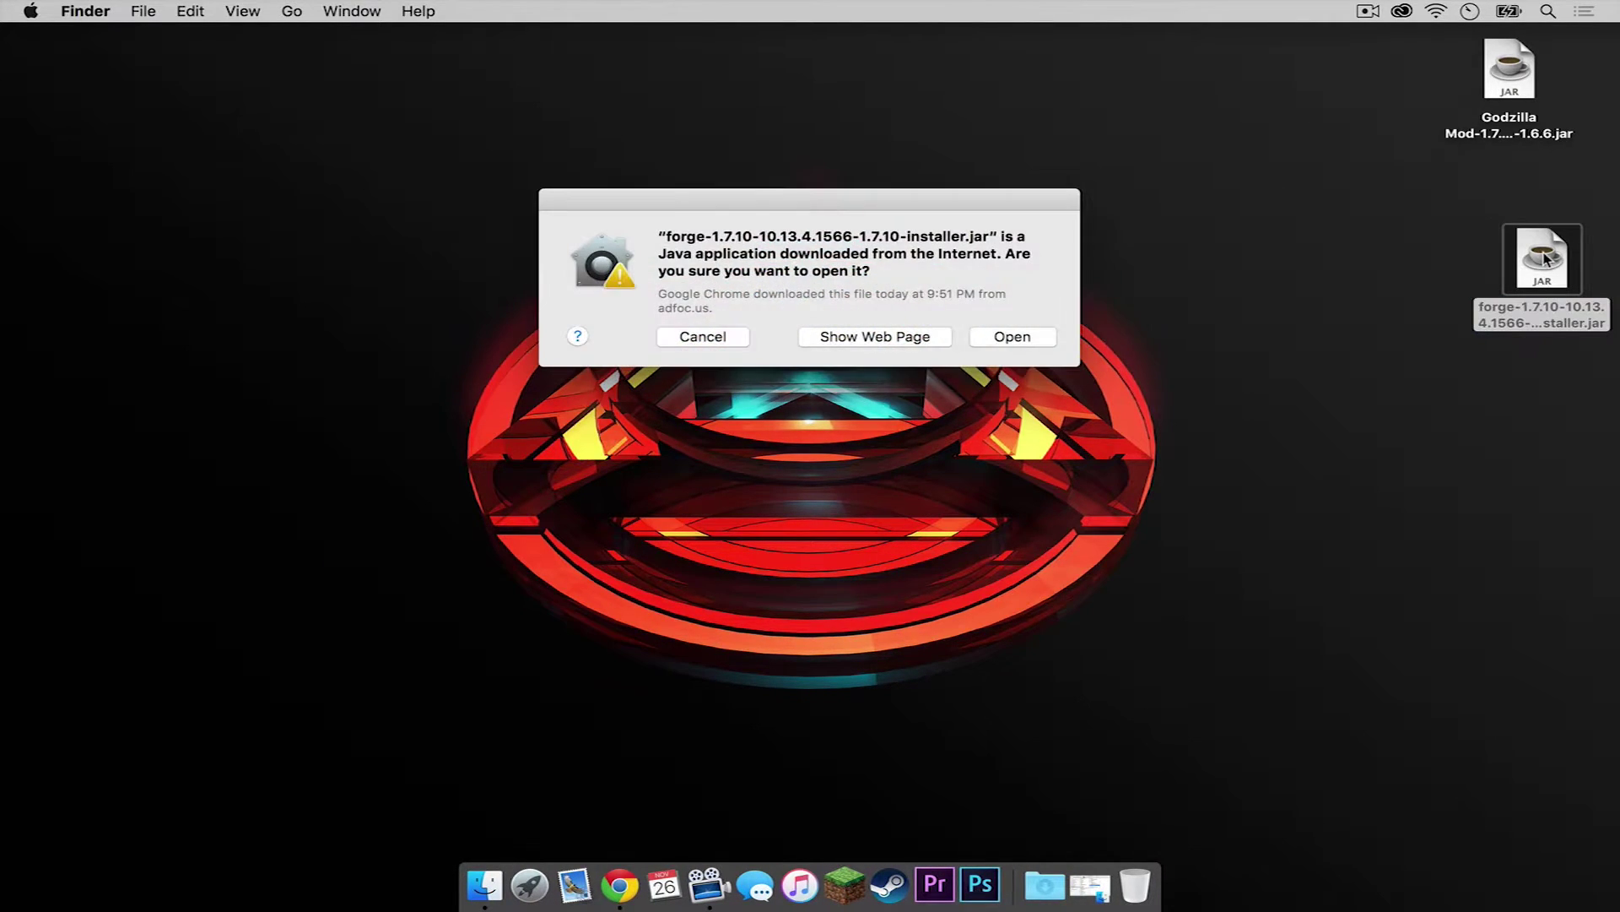
left_click(1044, 337)
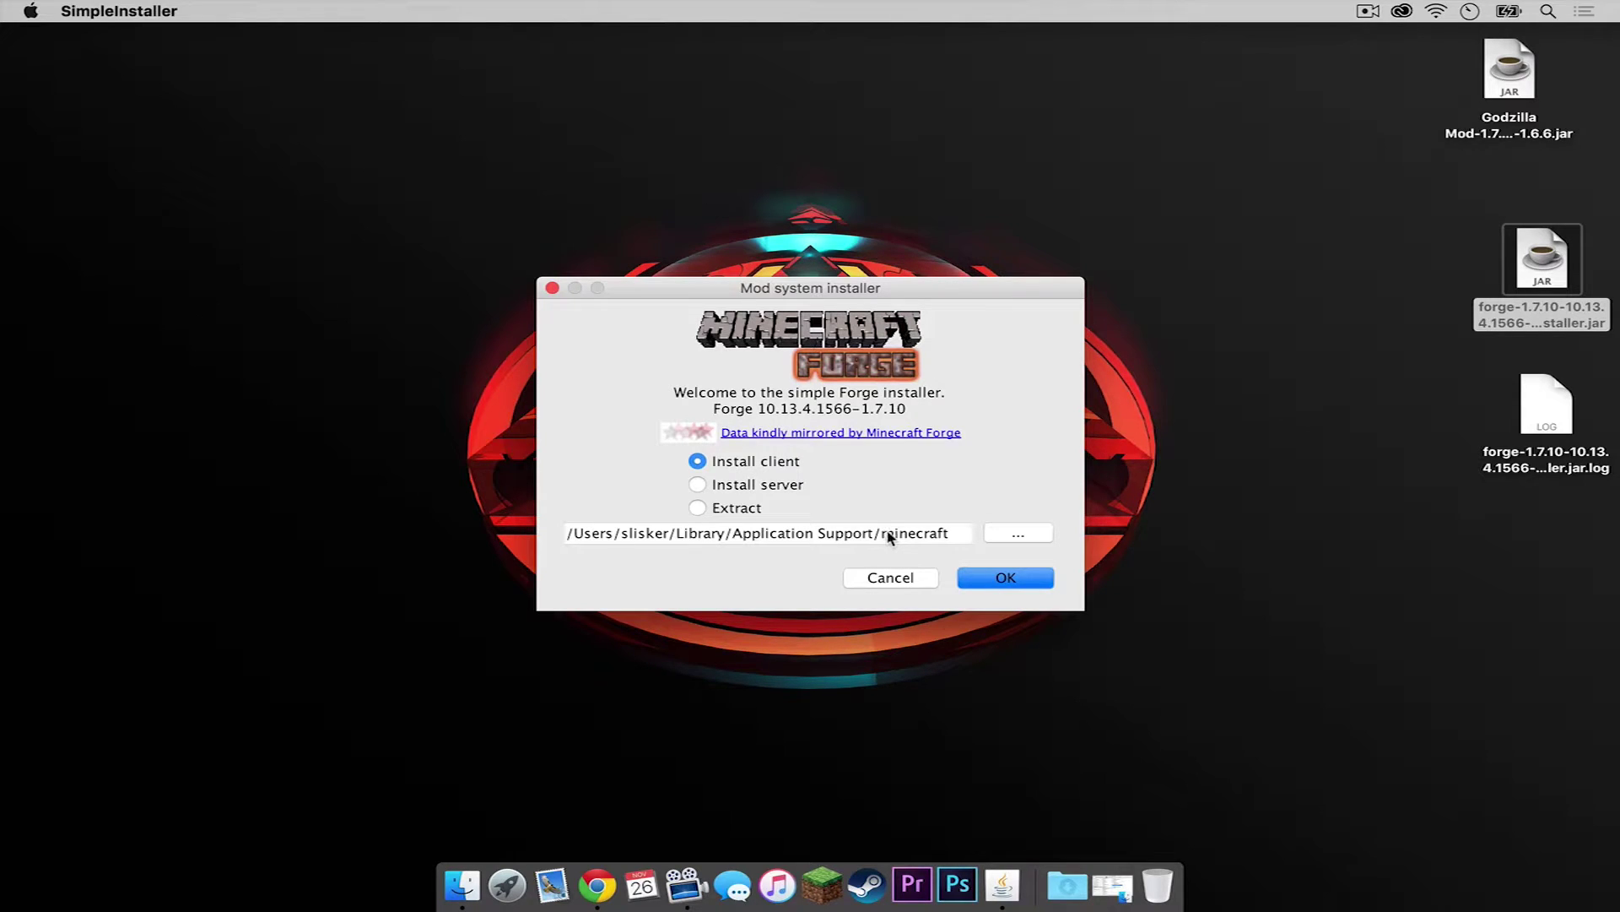
left_click(1004, 579)
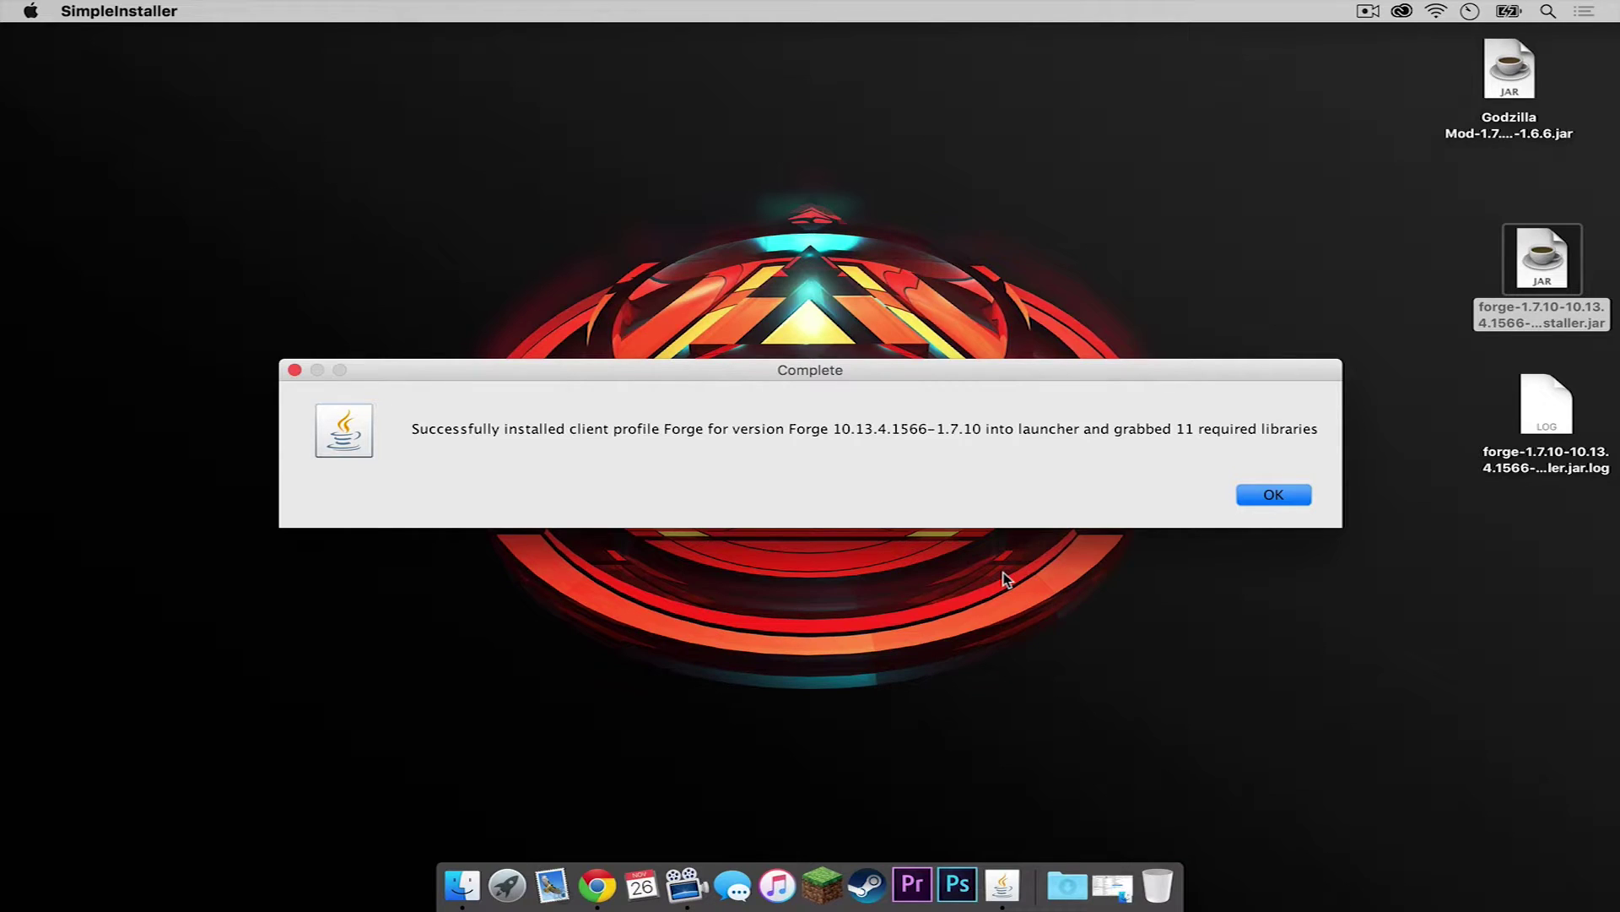
left_click(1274, 495)
left_click(1418, 538)
left_click_drag(1558, 584, 1137, 892)
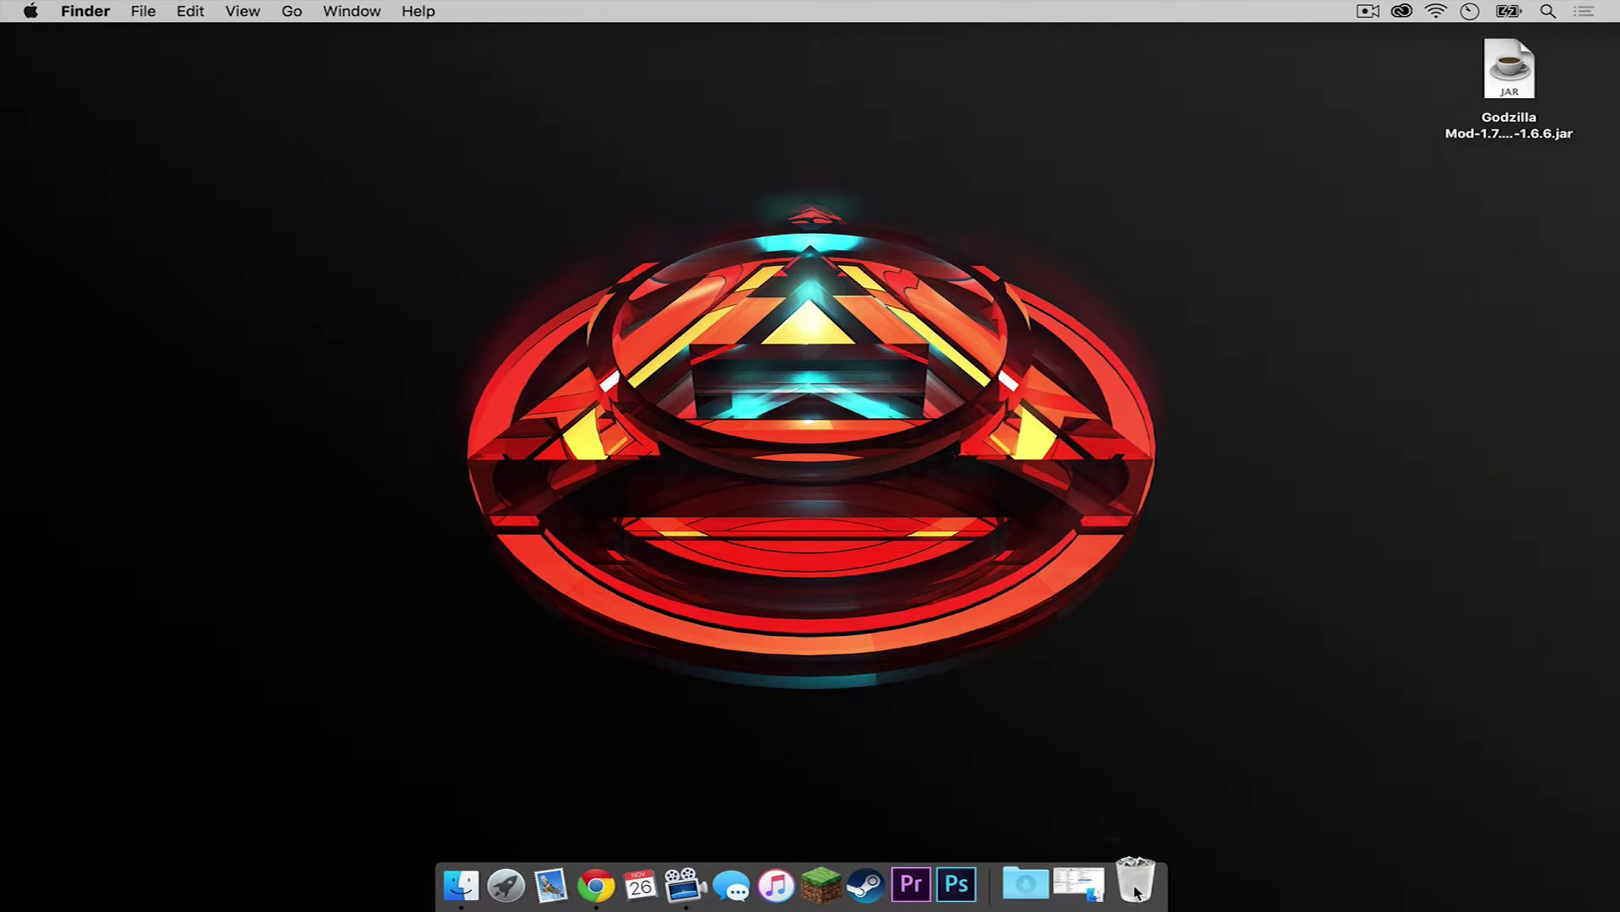
Play Minecraft once with the Forge profile, then quit the game.
left_click(841, 878)
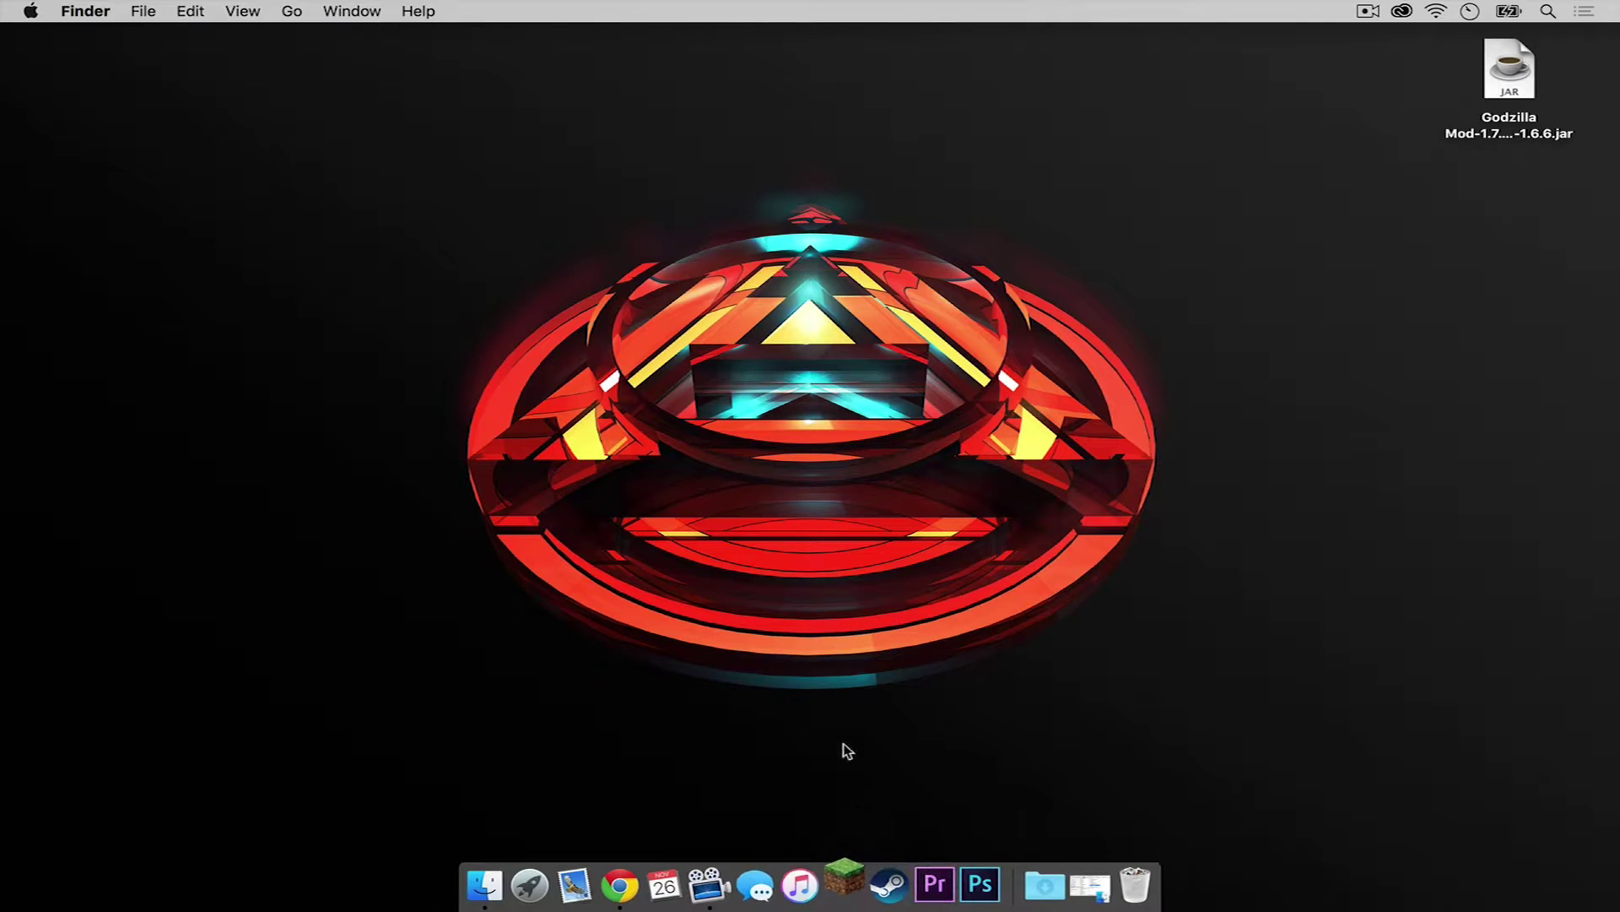
left_click(494, 685)
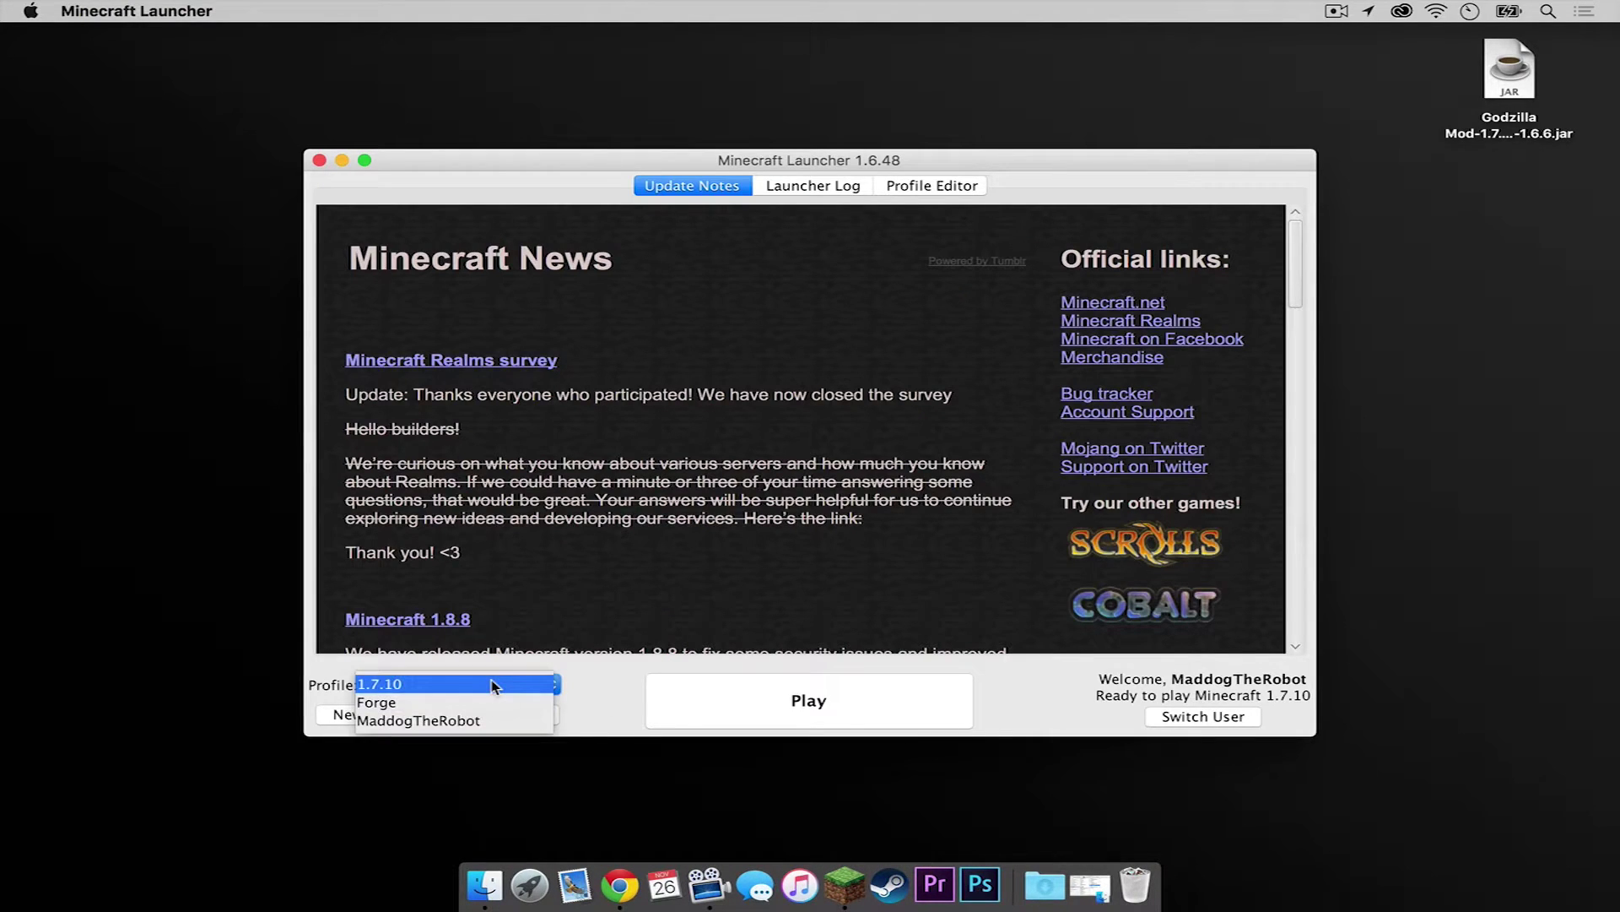
left_click(449, 709)
left_click(890, 714)
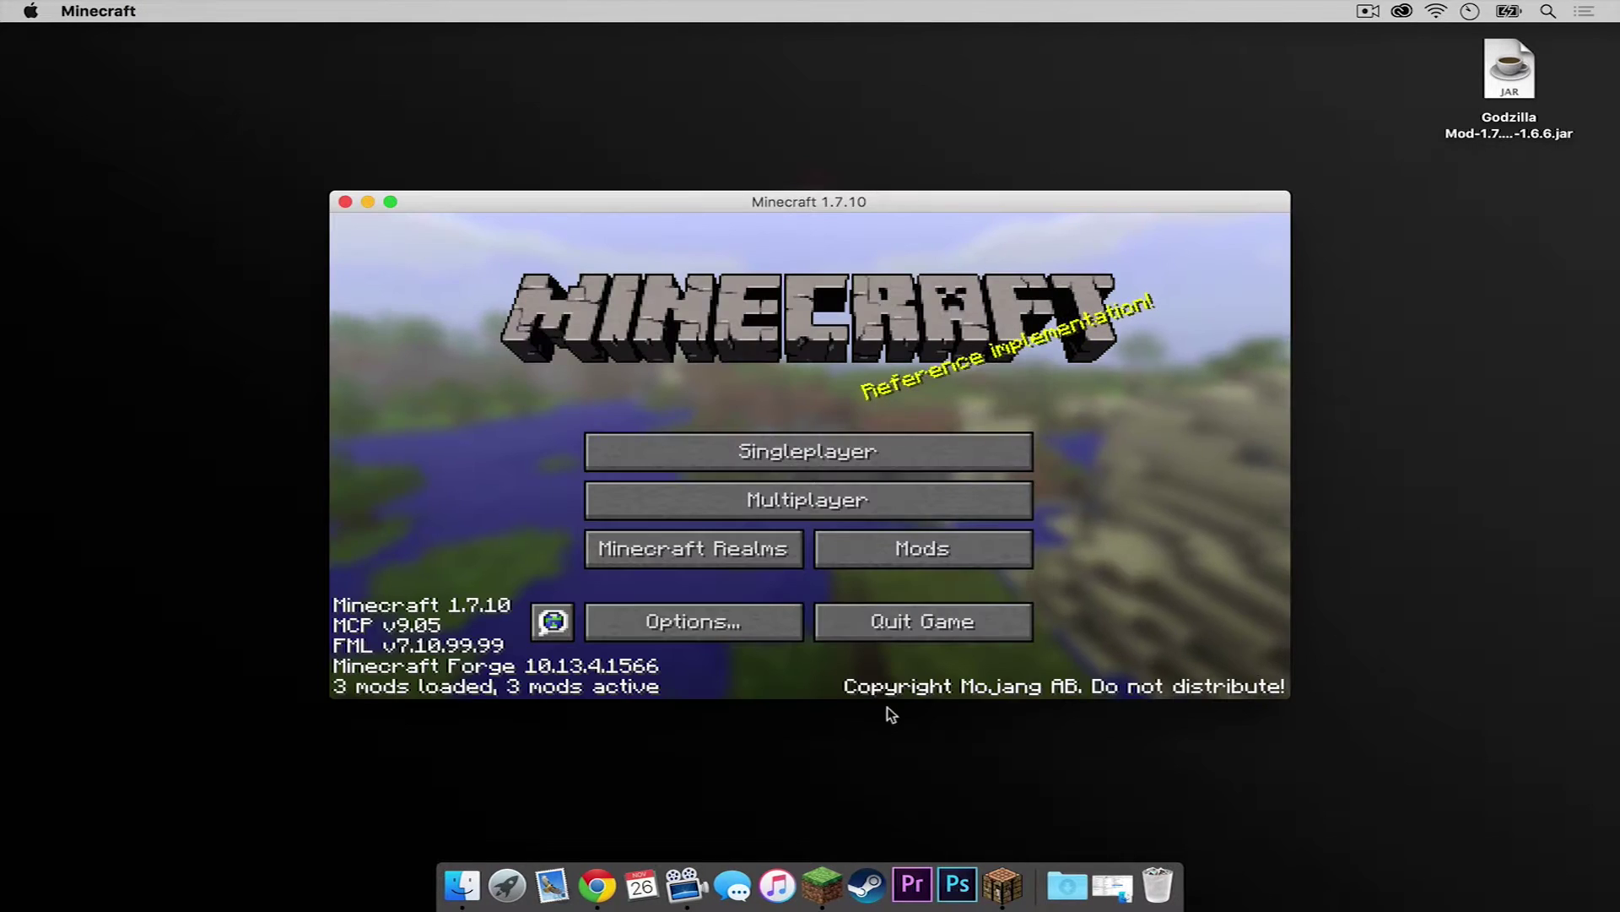
left_click(878, 621)
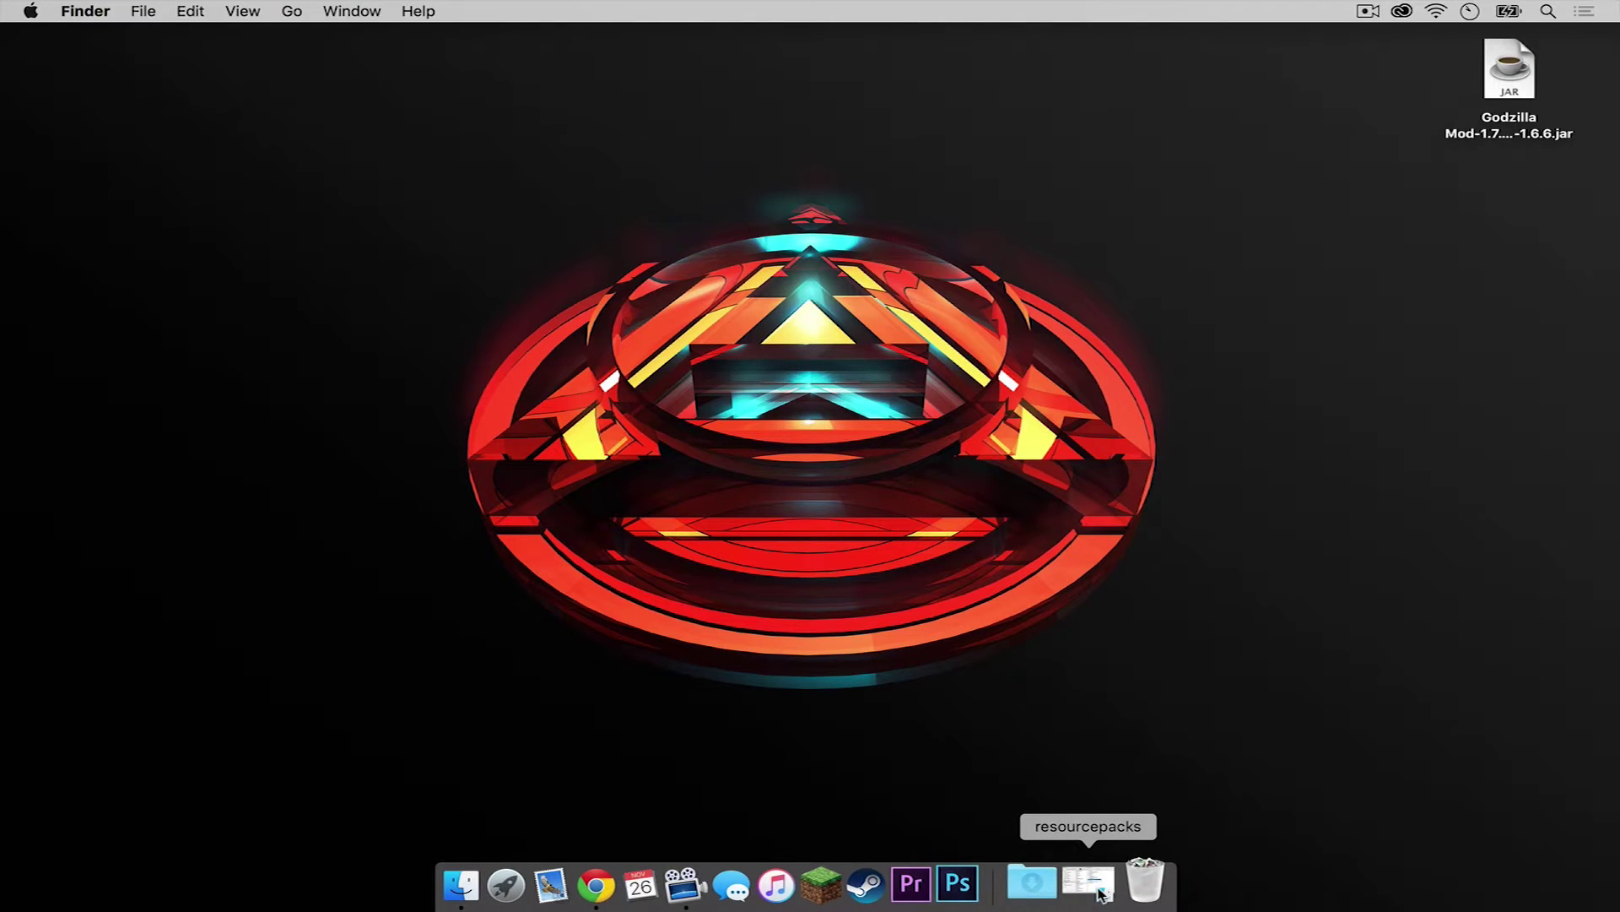
Move Godzilla Mod-1.7.10-1.6.6.jar from the desktop into the minecraft mods folder.
left_click(1102, 893)
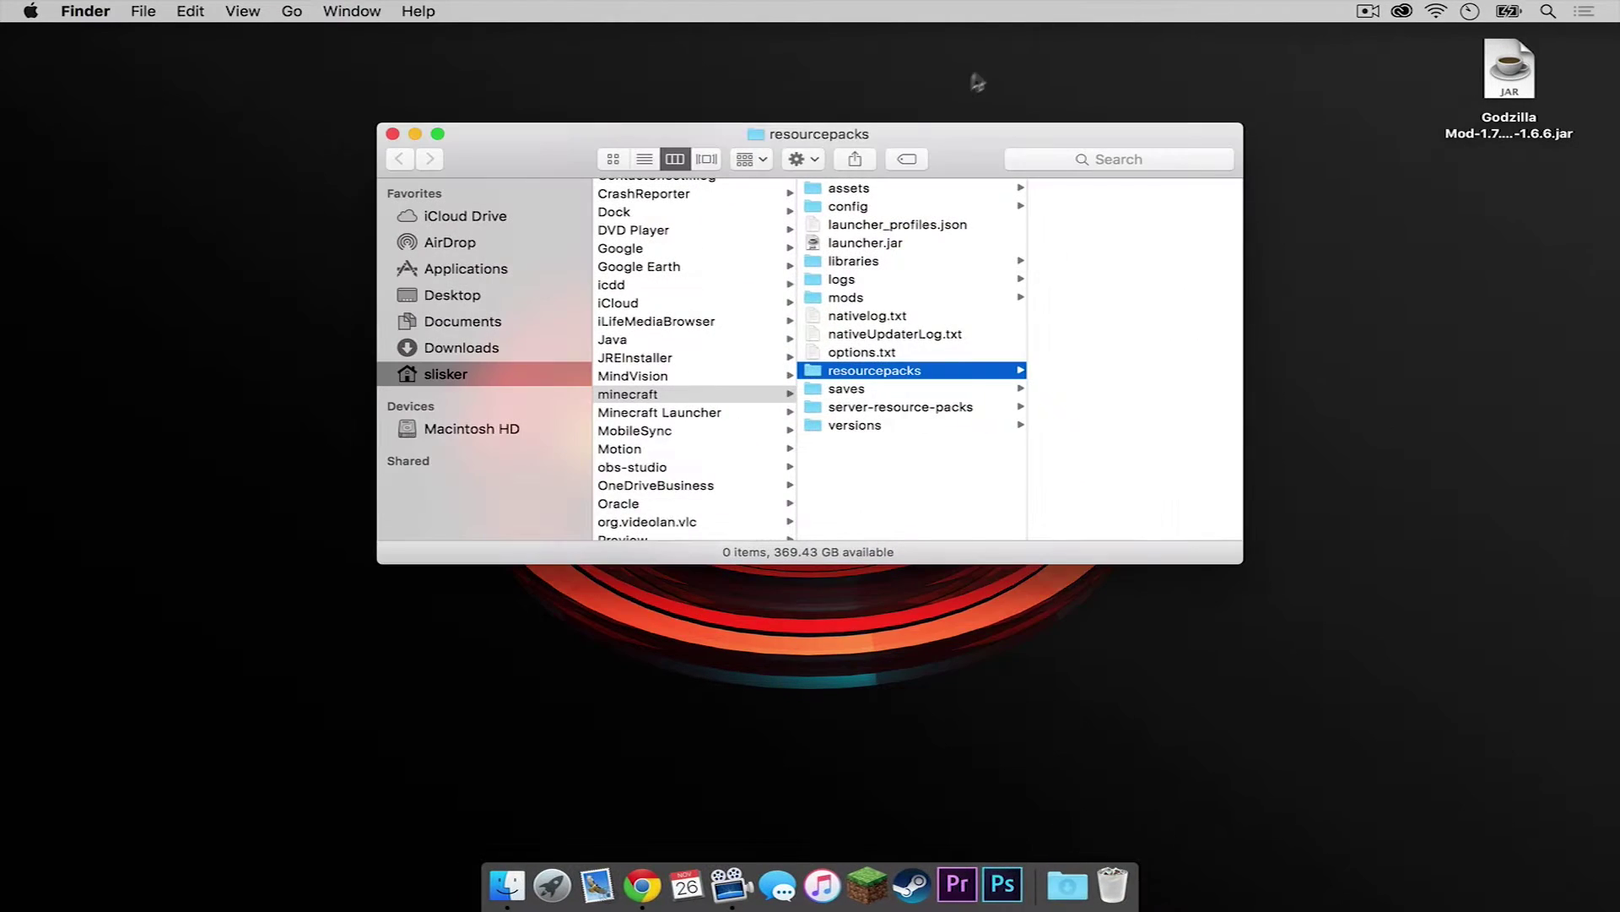
left_click_drag(995, 169, 781, 166)
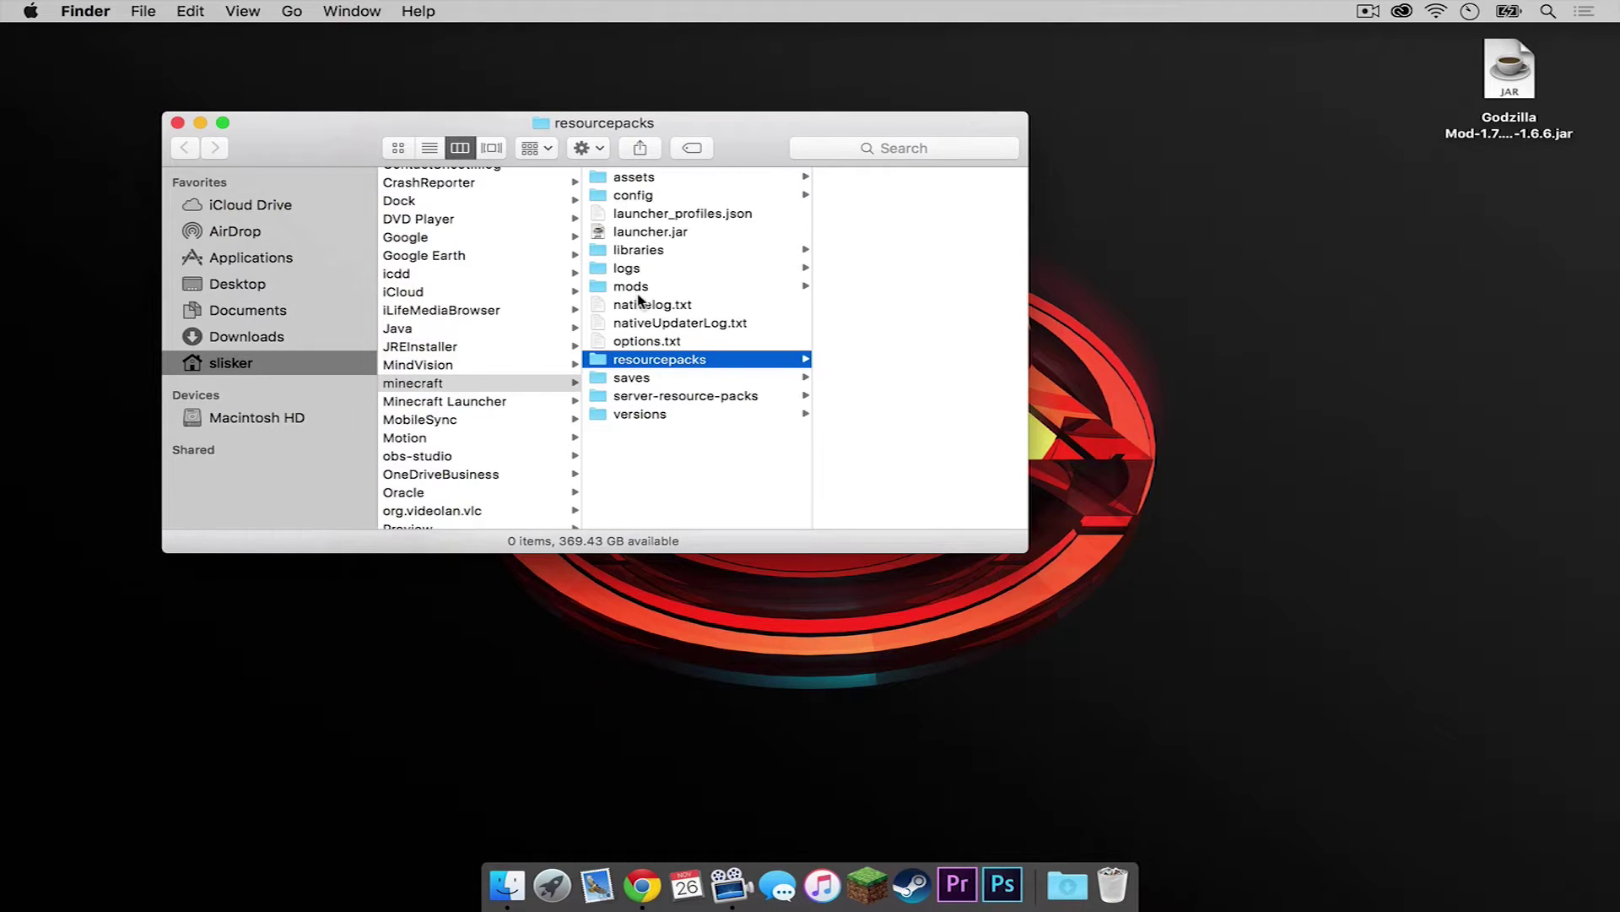
left_click(631, 287)
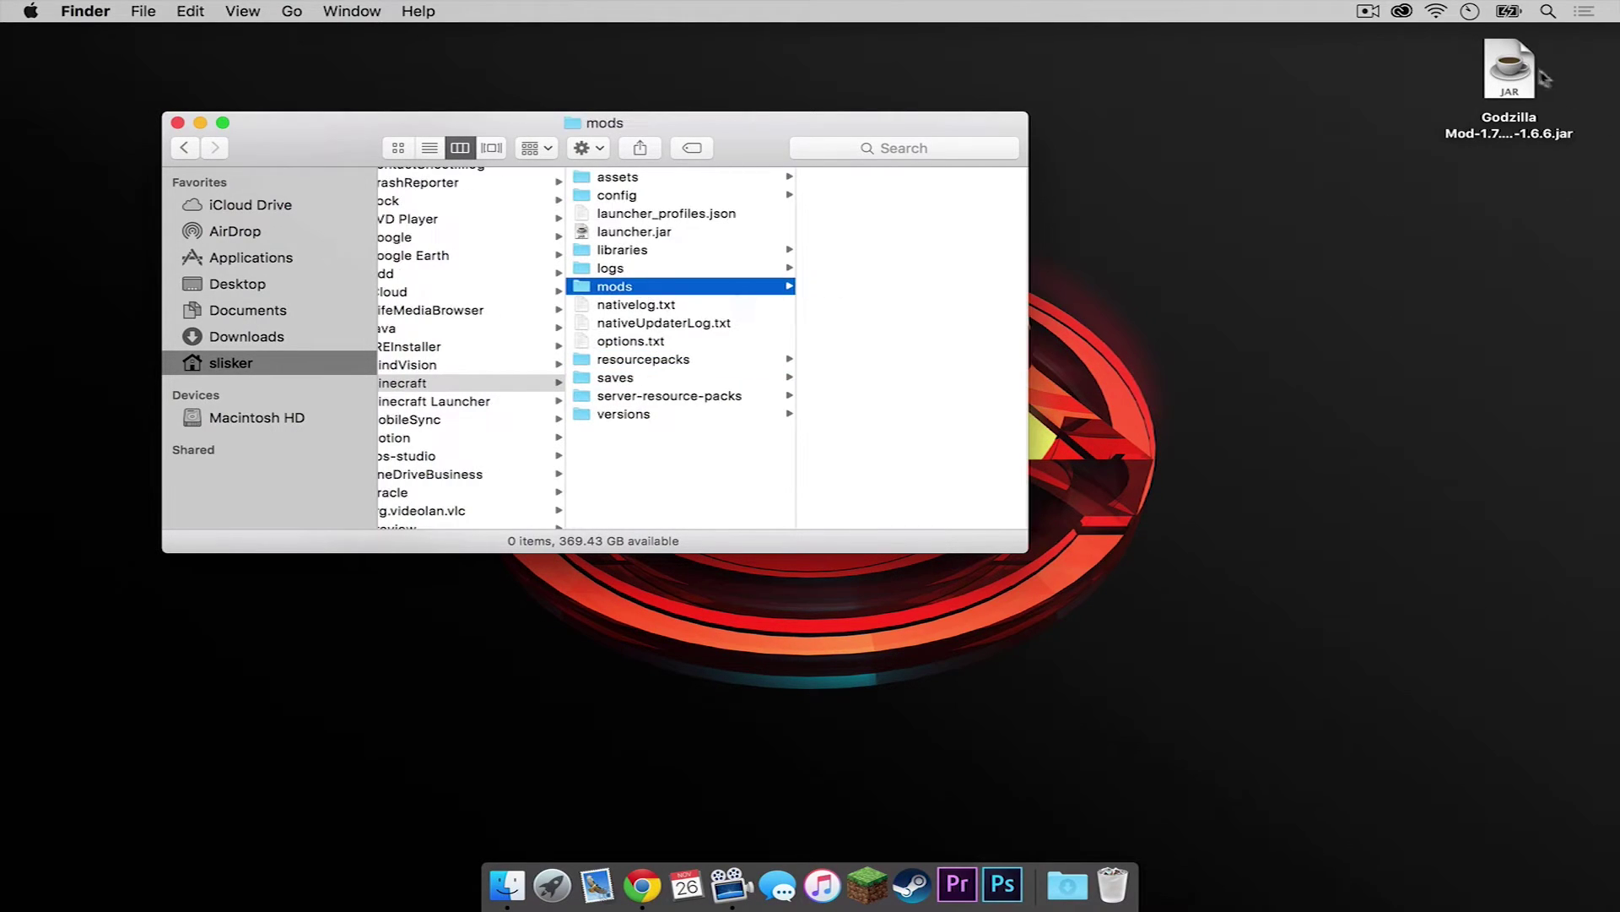
left_click_drag(1511, 72, 971, 251)
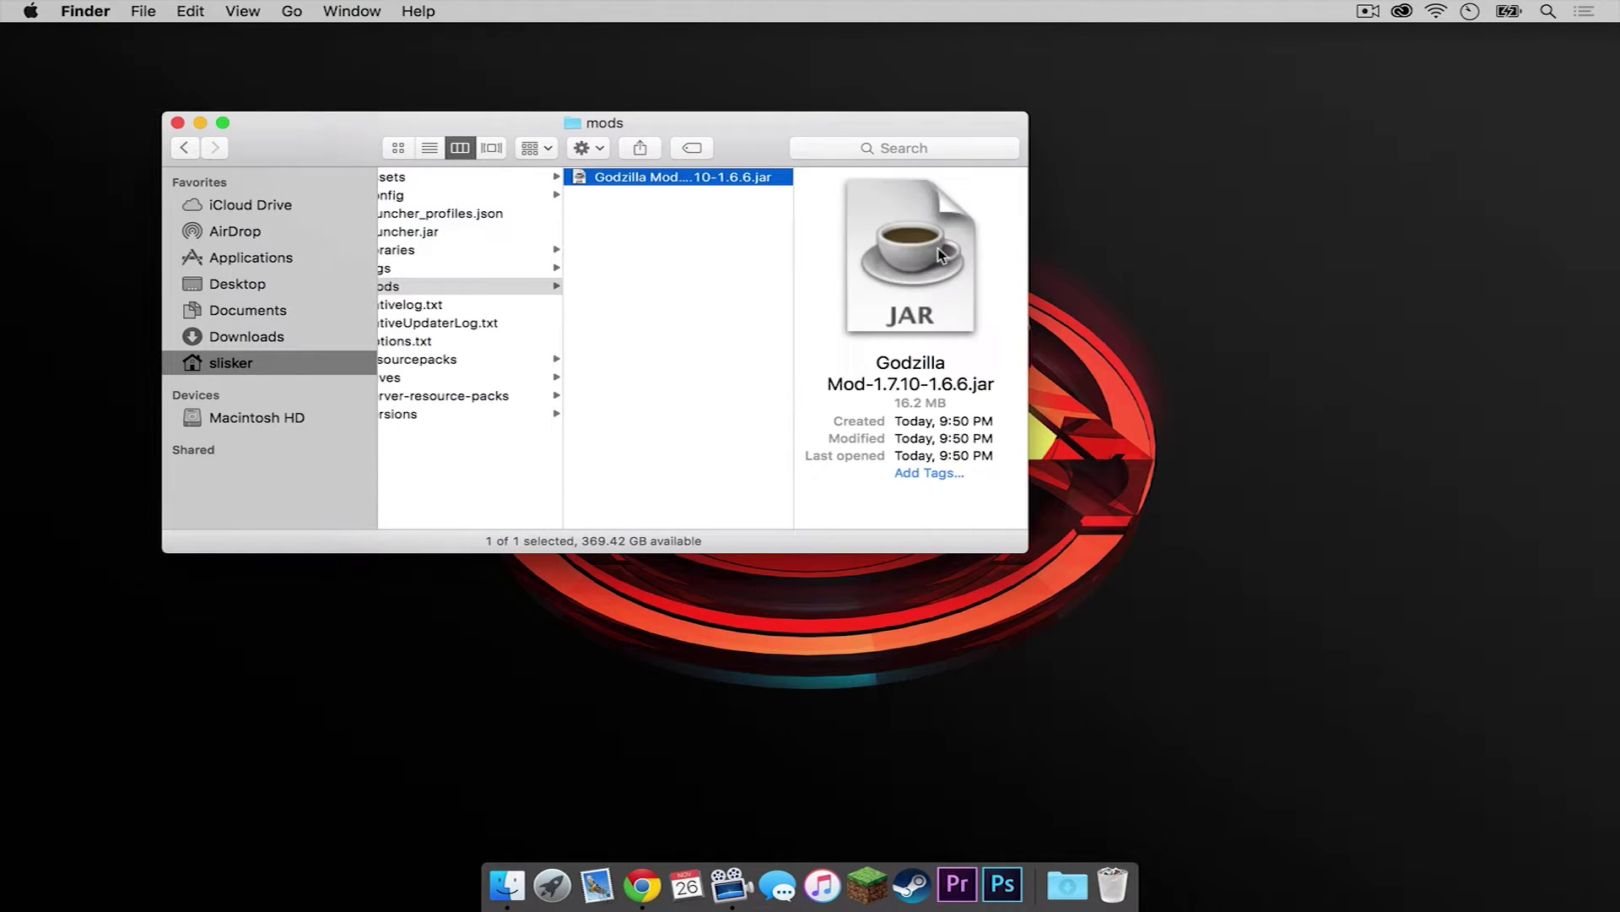
left_click(178, 124)
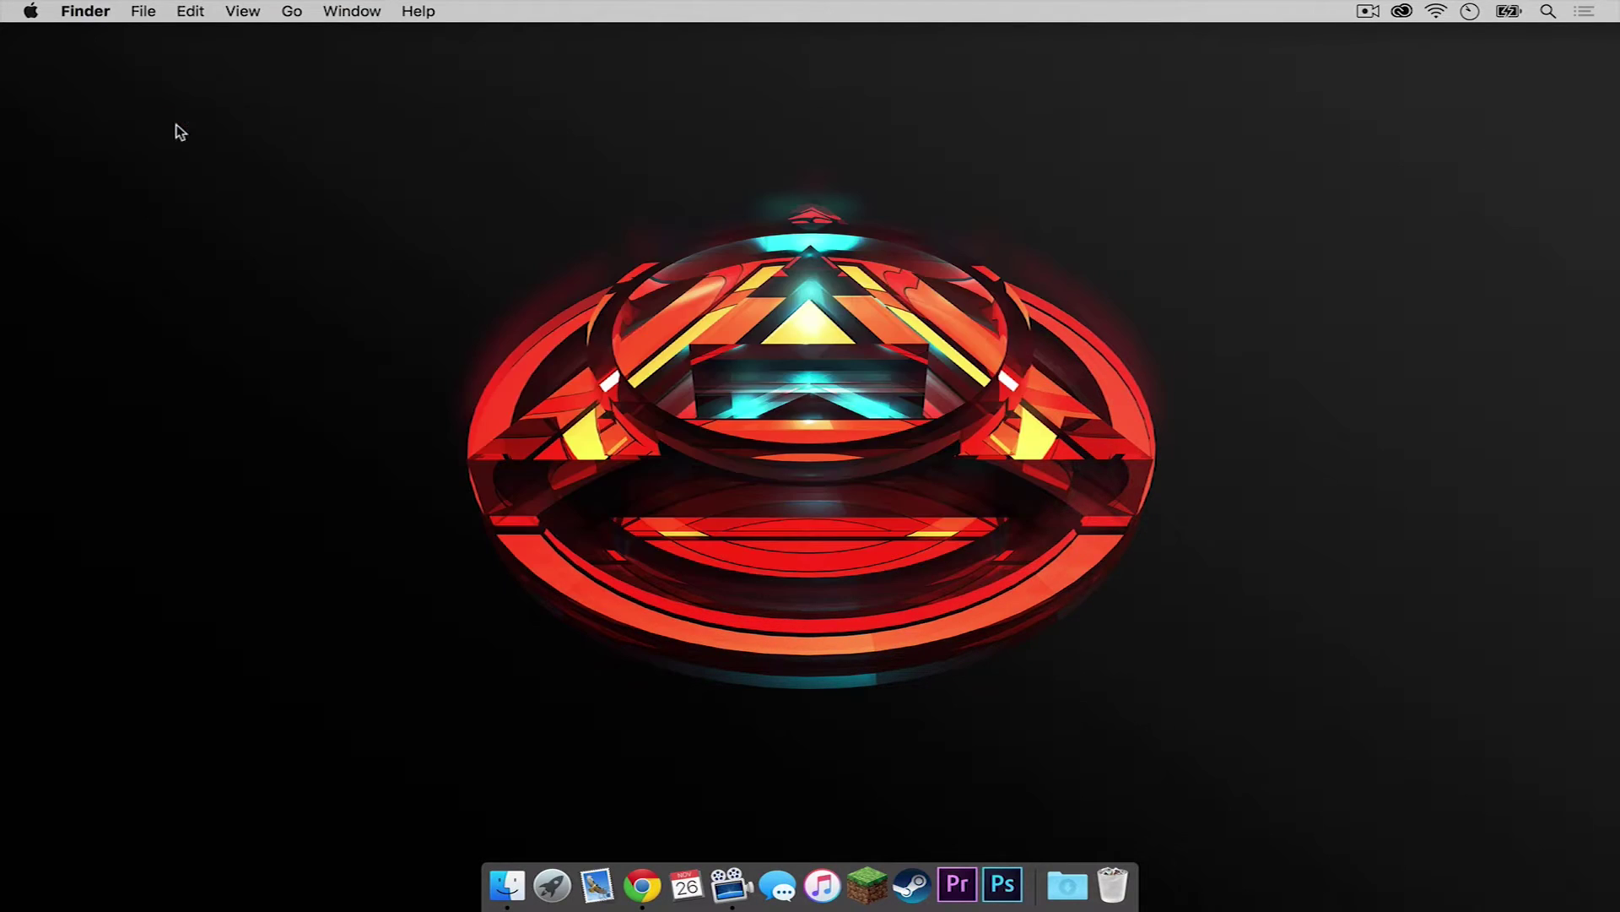
Play with Forge and confirm Godzilla Mod 1.7.10-1.6.6 appears in the Mods list.
left_click(867, 883)
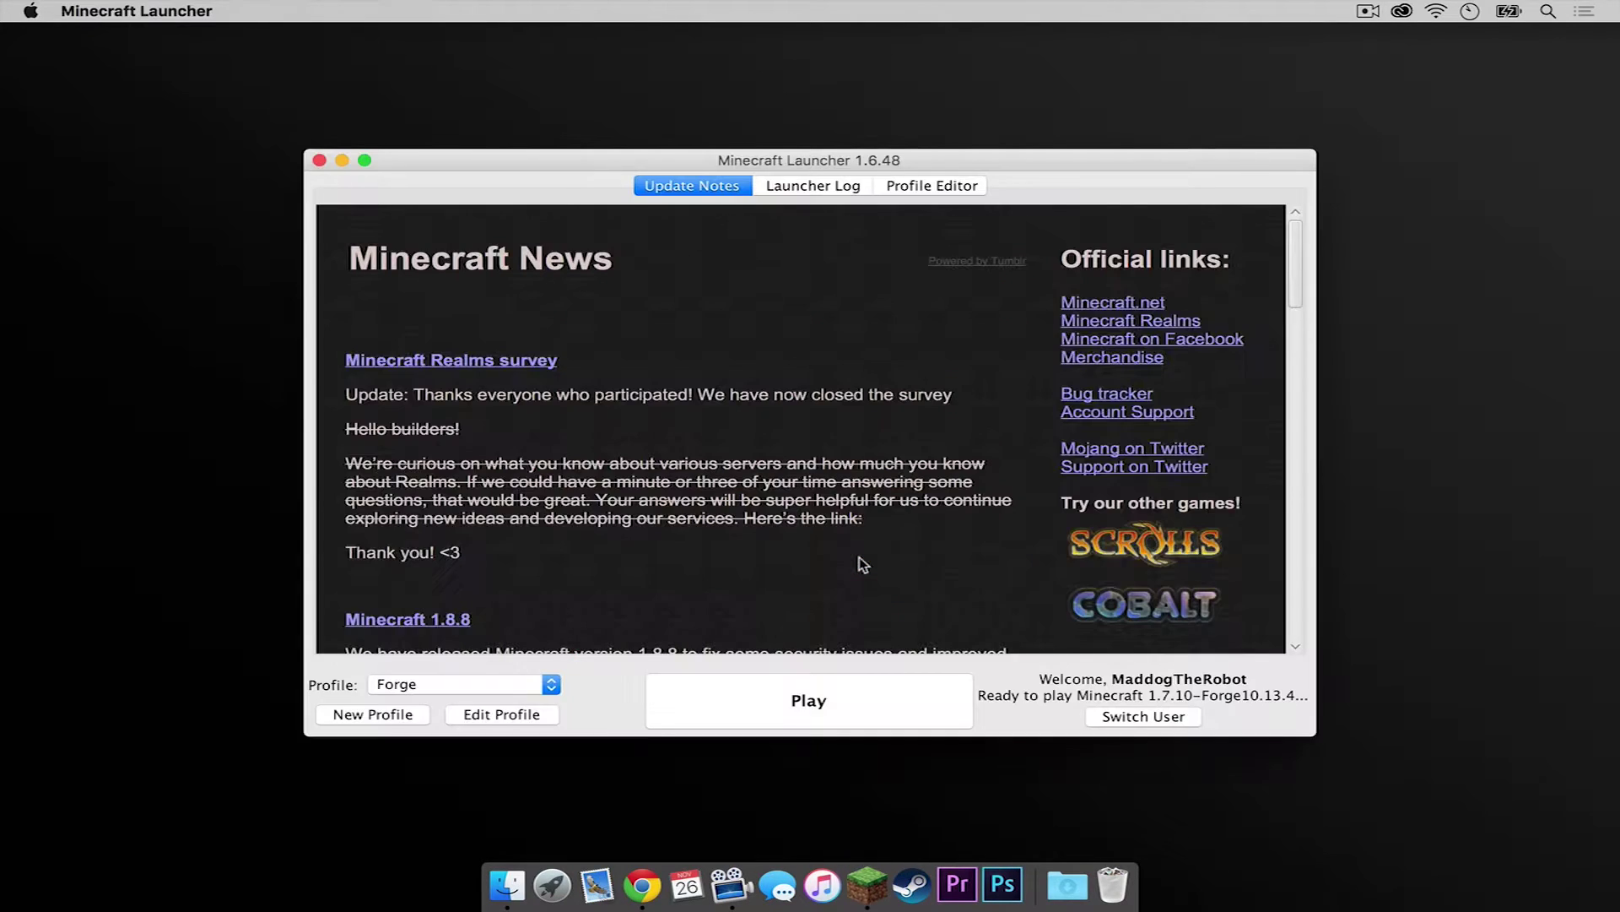
left_click(748, 713)
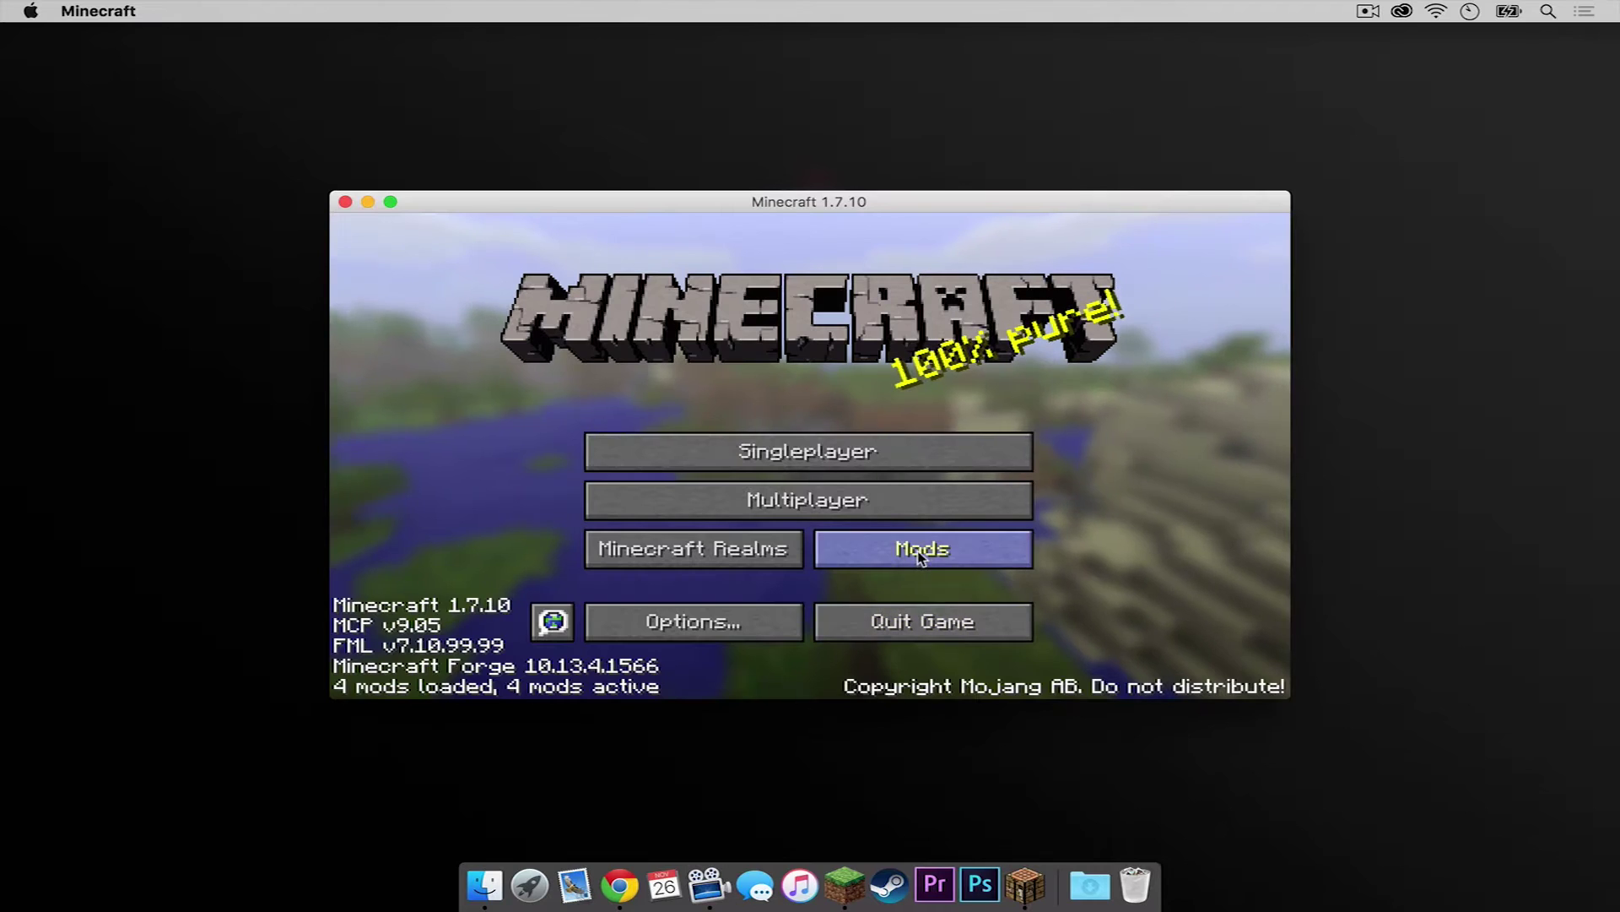
left_click(921, 557)
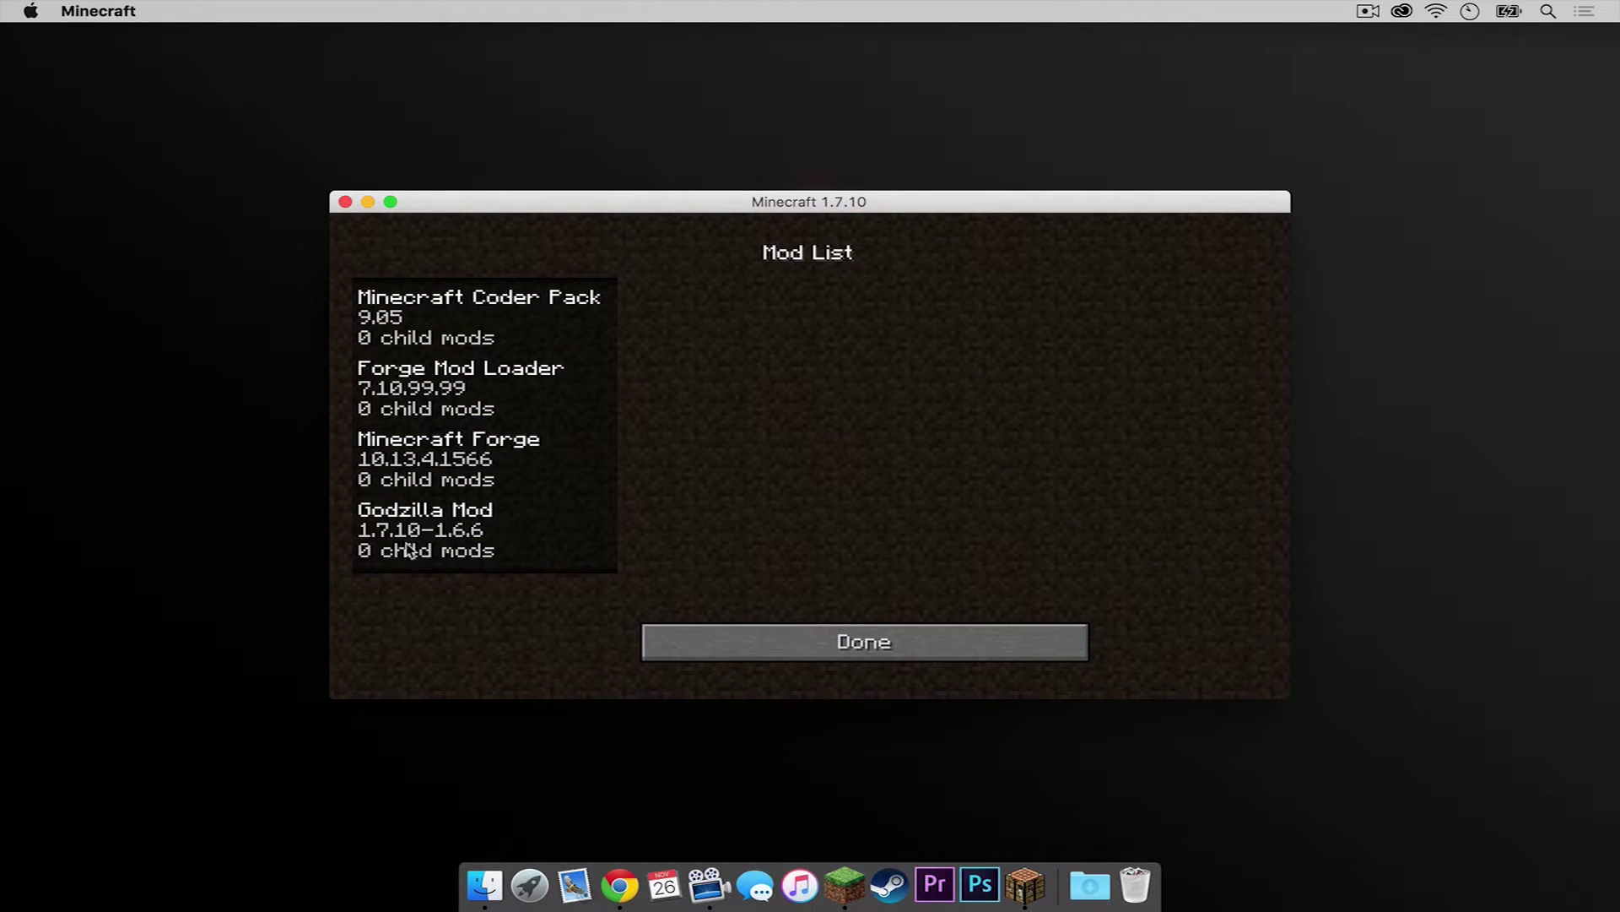
left_click(826, 642)
From Singleplayer, create and load a new Creative-mode world named 'godzi'.
left_click(808, 453)
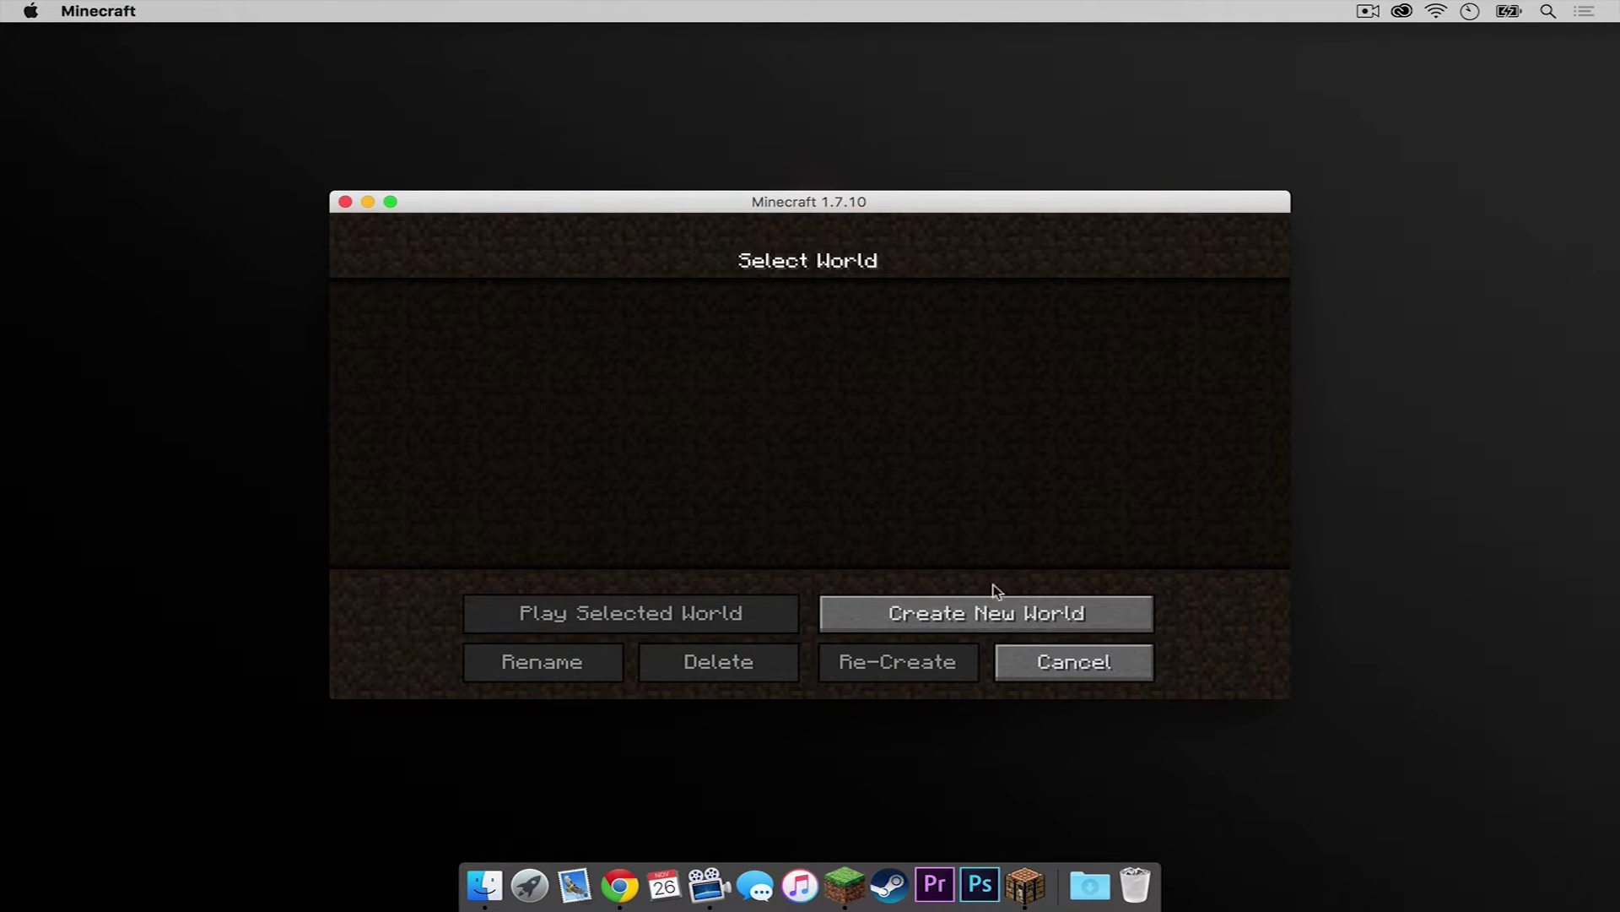
left_click(979, 609)
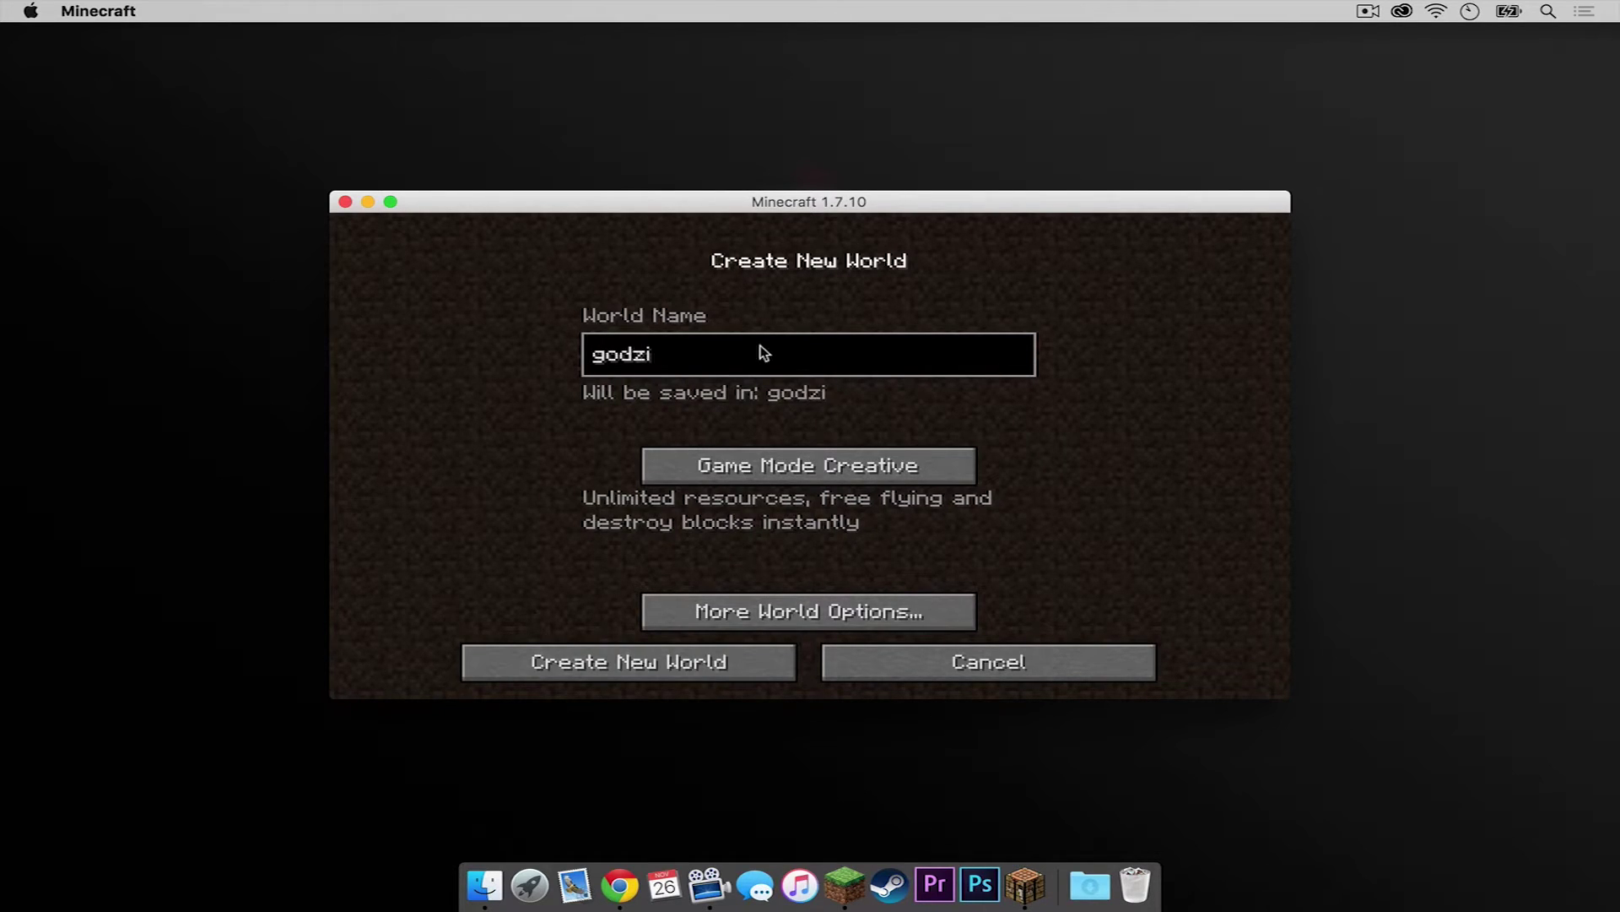
left_click(623, 676)
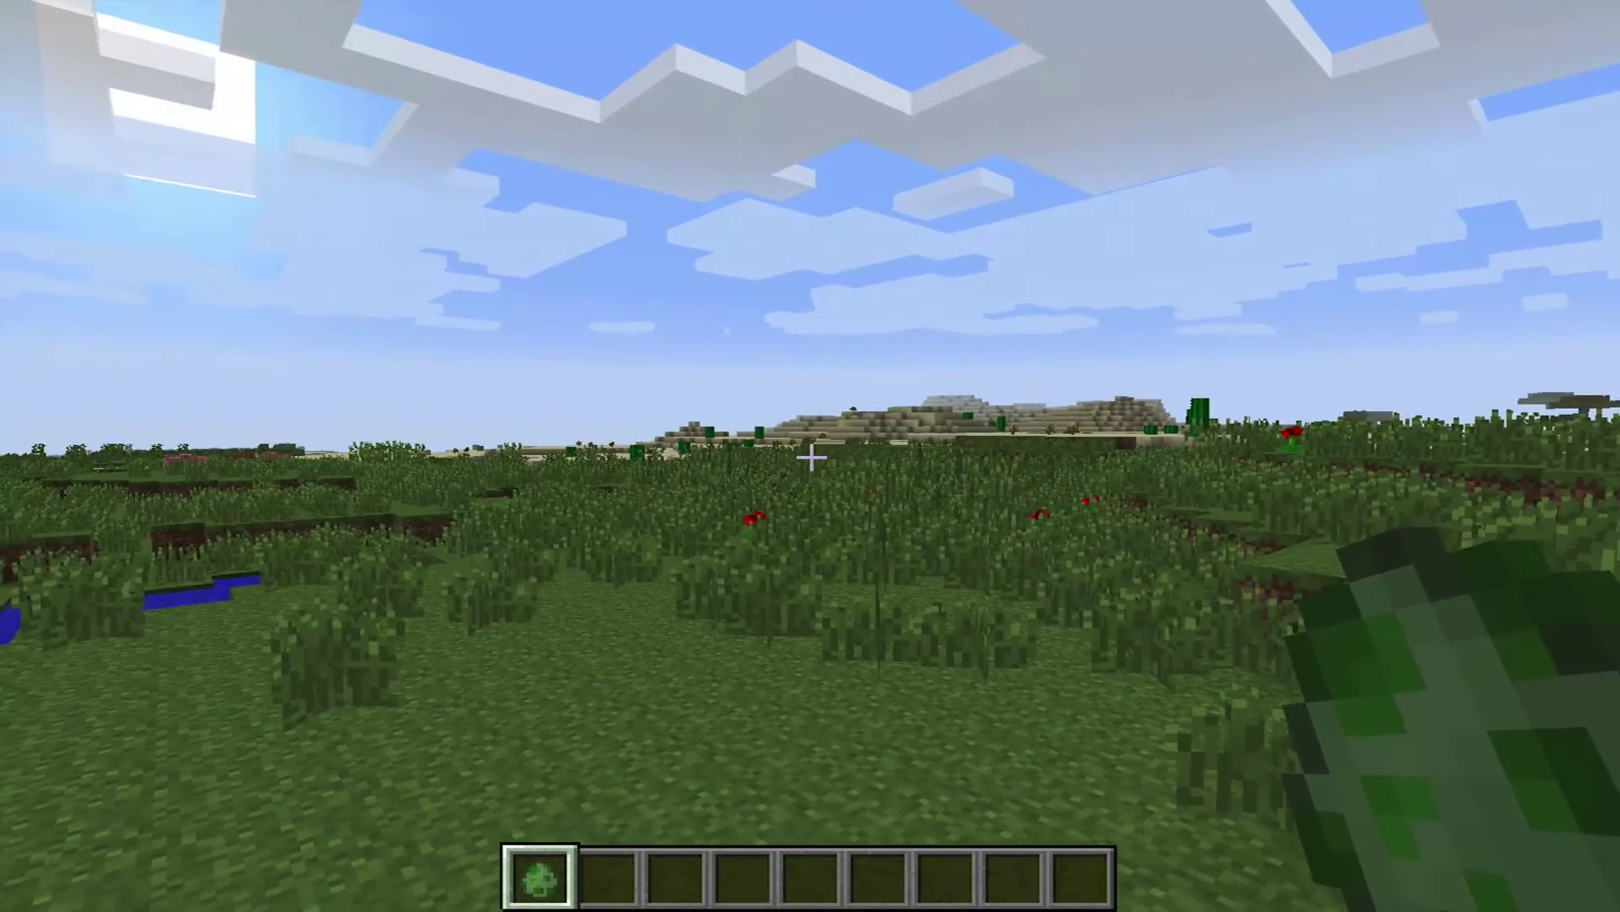
Open the creative inventory to the Godzilla Mod tab on the second page.
scroll(810, 456, "down", 1)
scroll(810, 456, "up", 1)
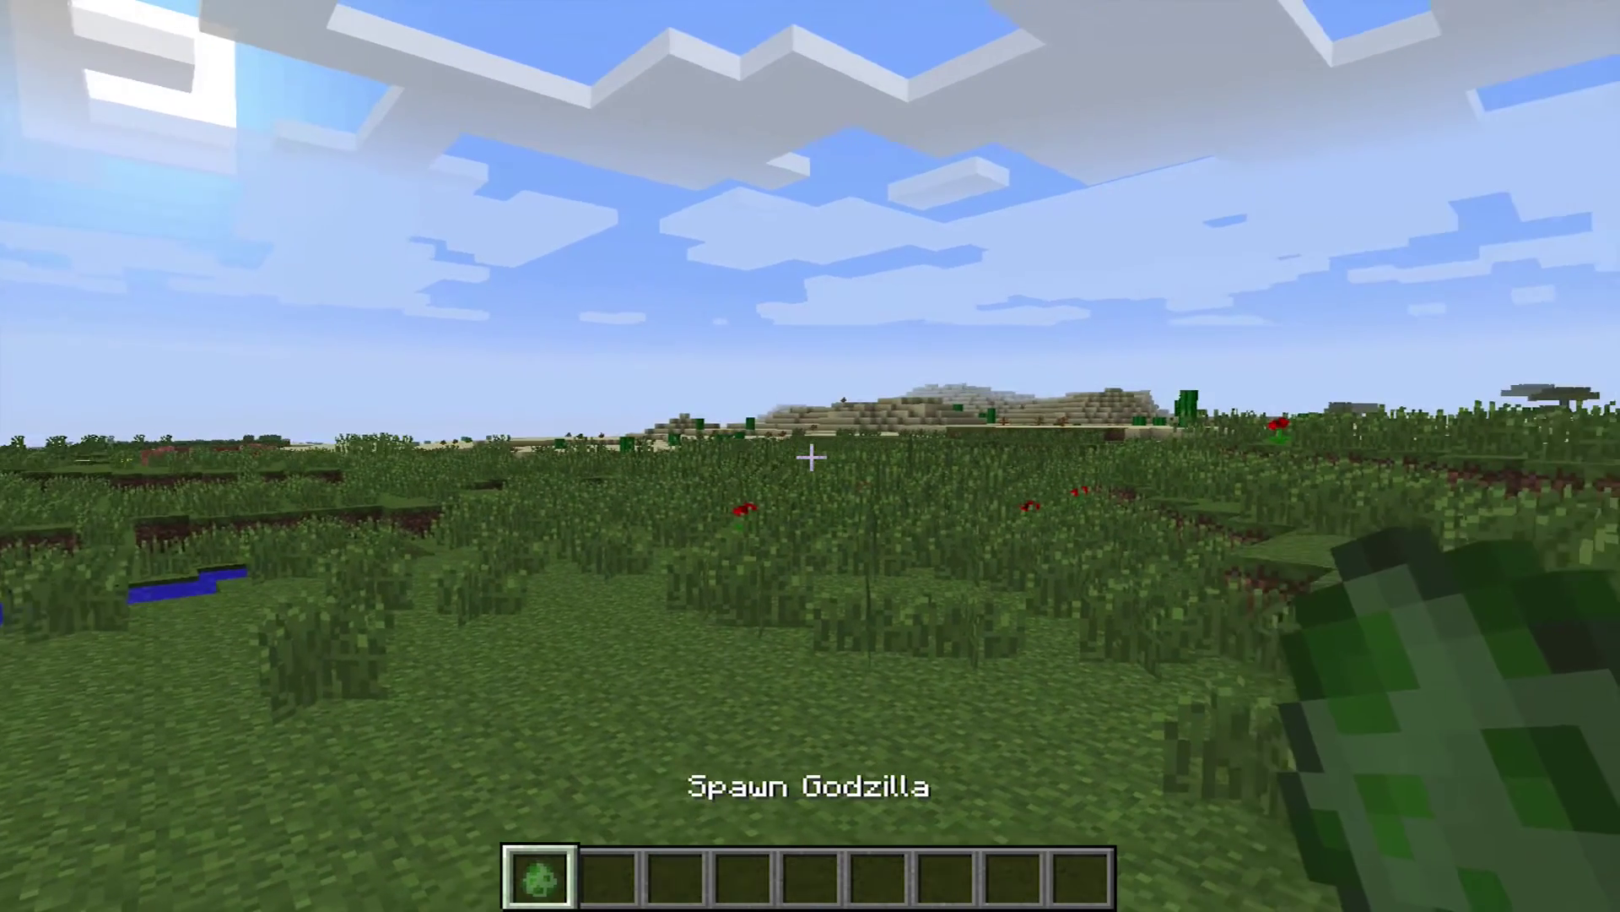
key("e")
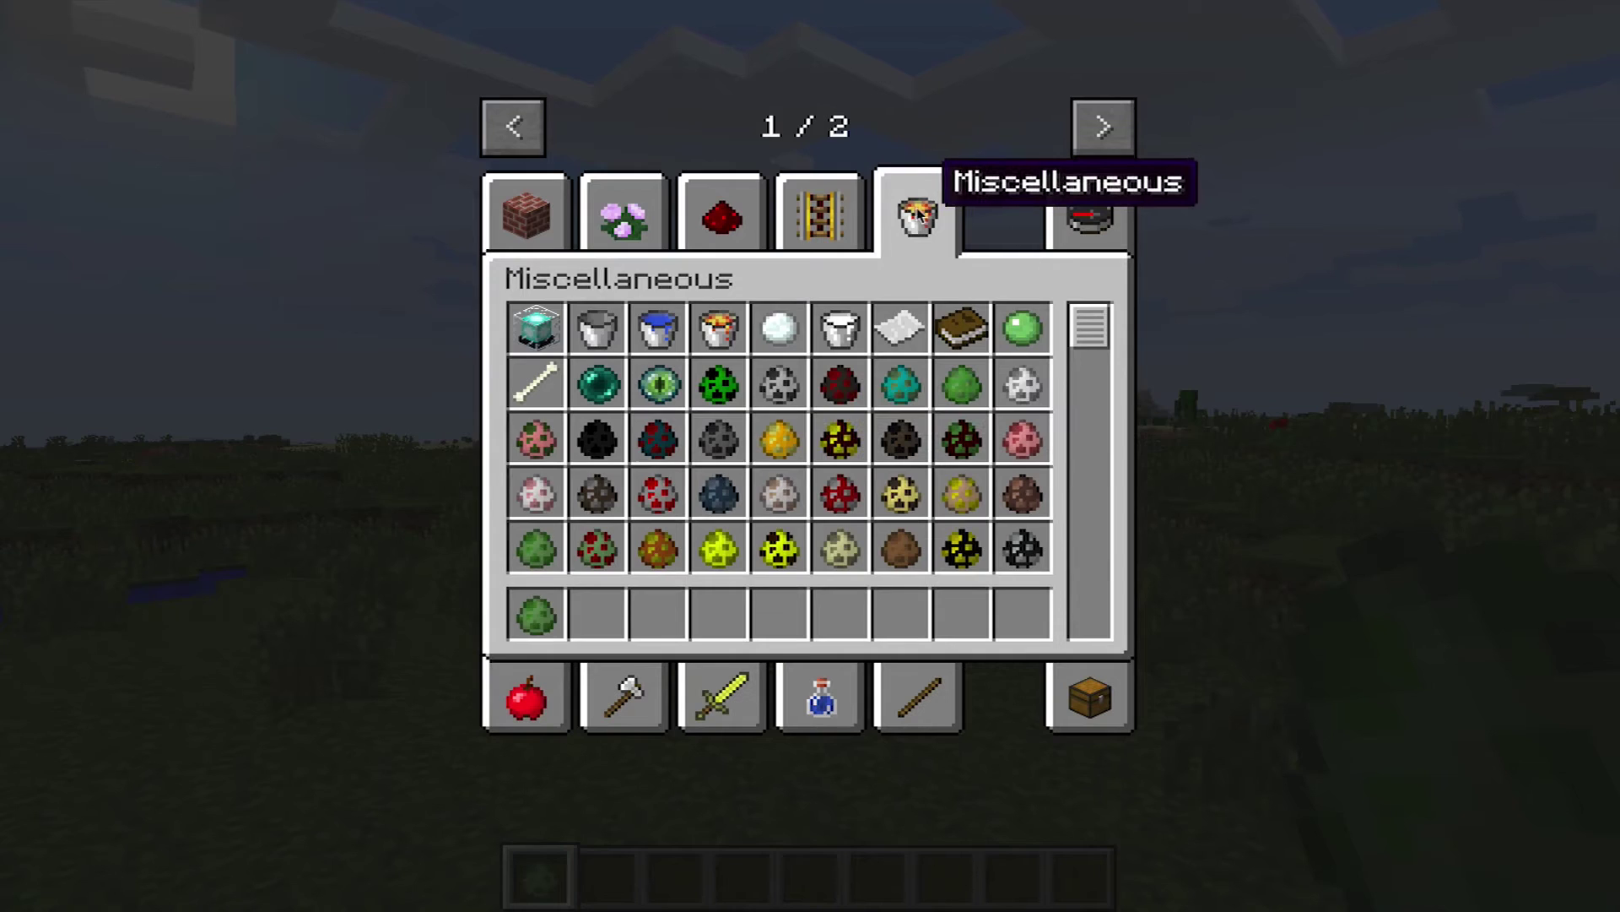
scroll(898, 435, "down", 3)
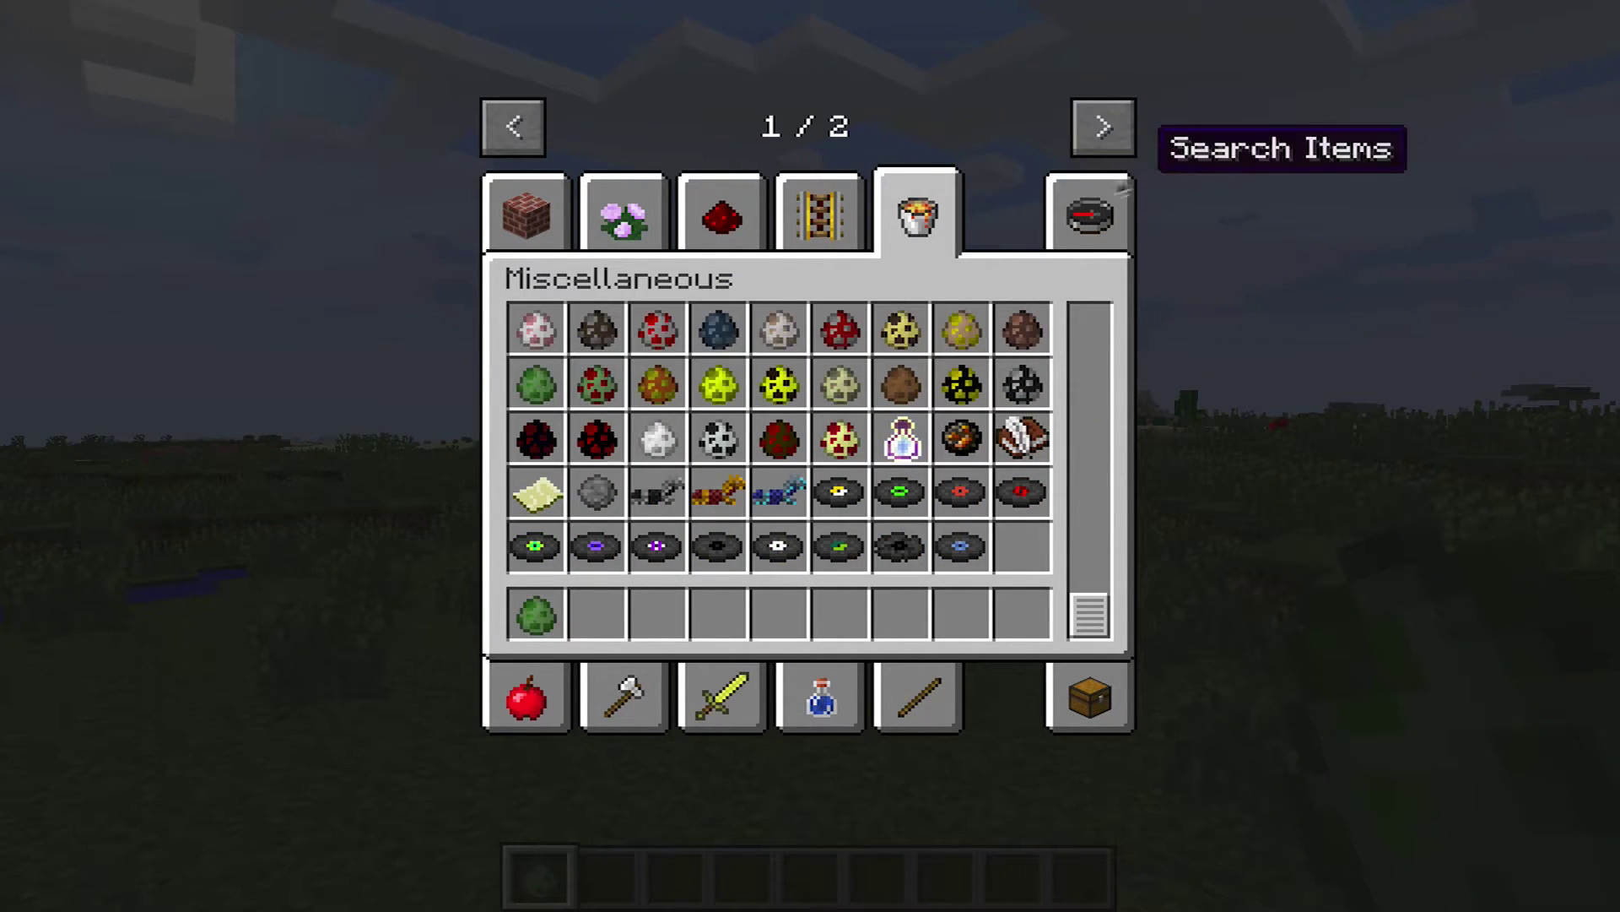
left_click(1108, 131)
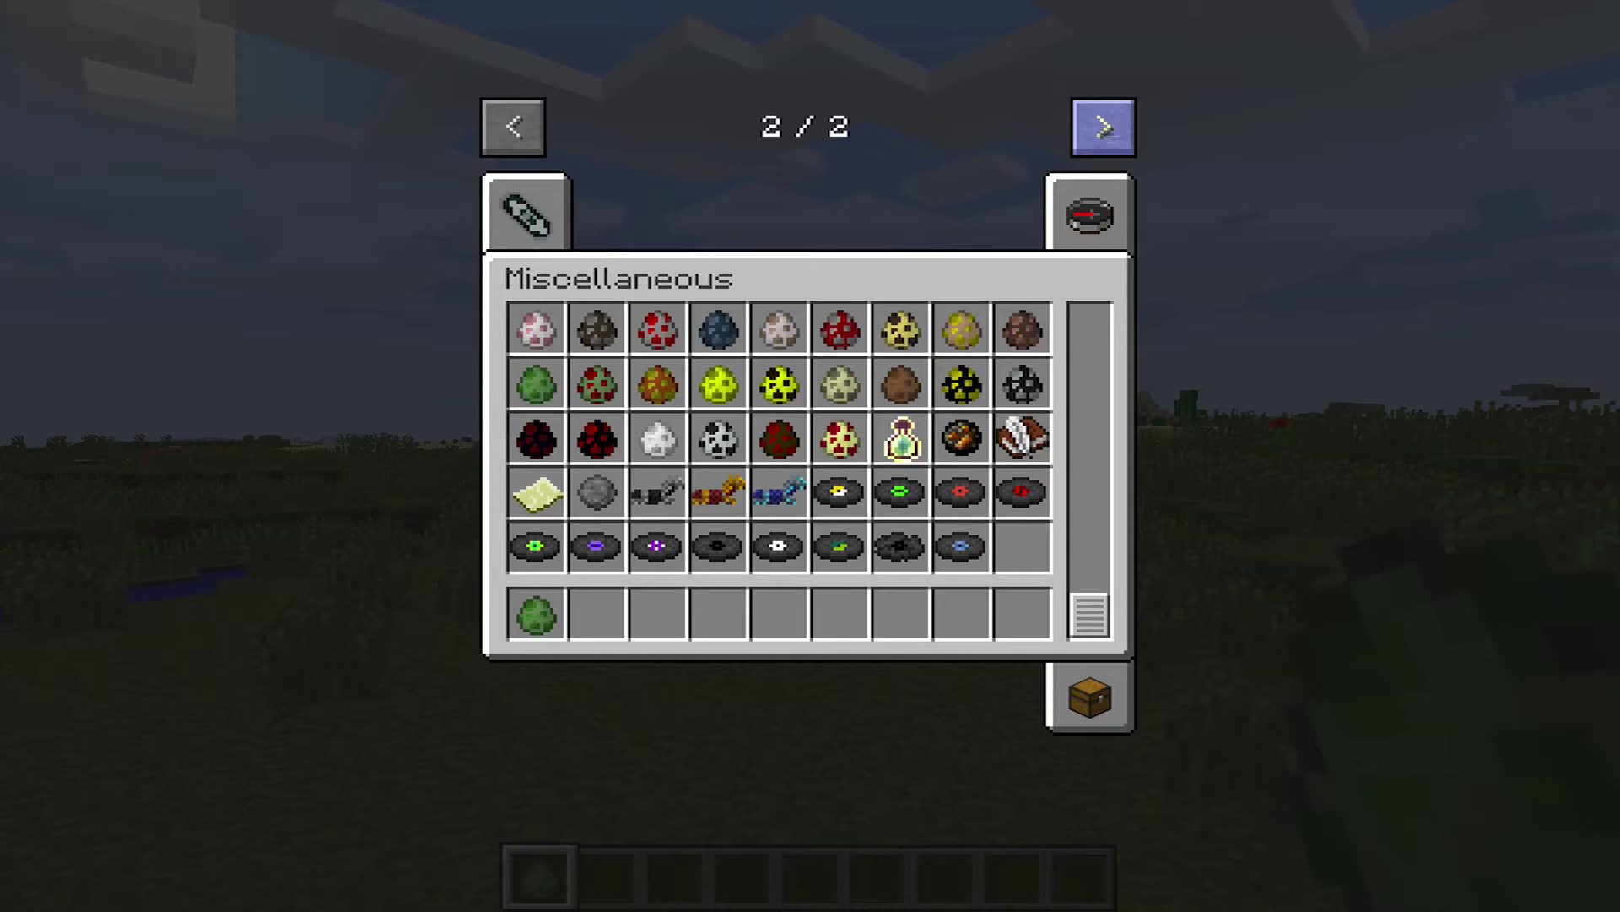
left_click(540, 221)
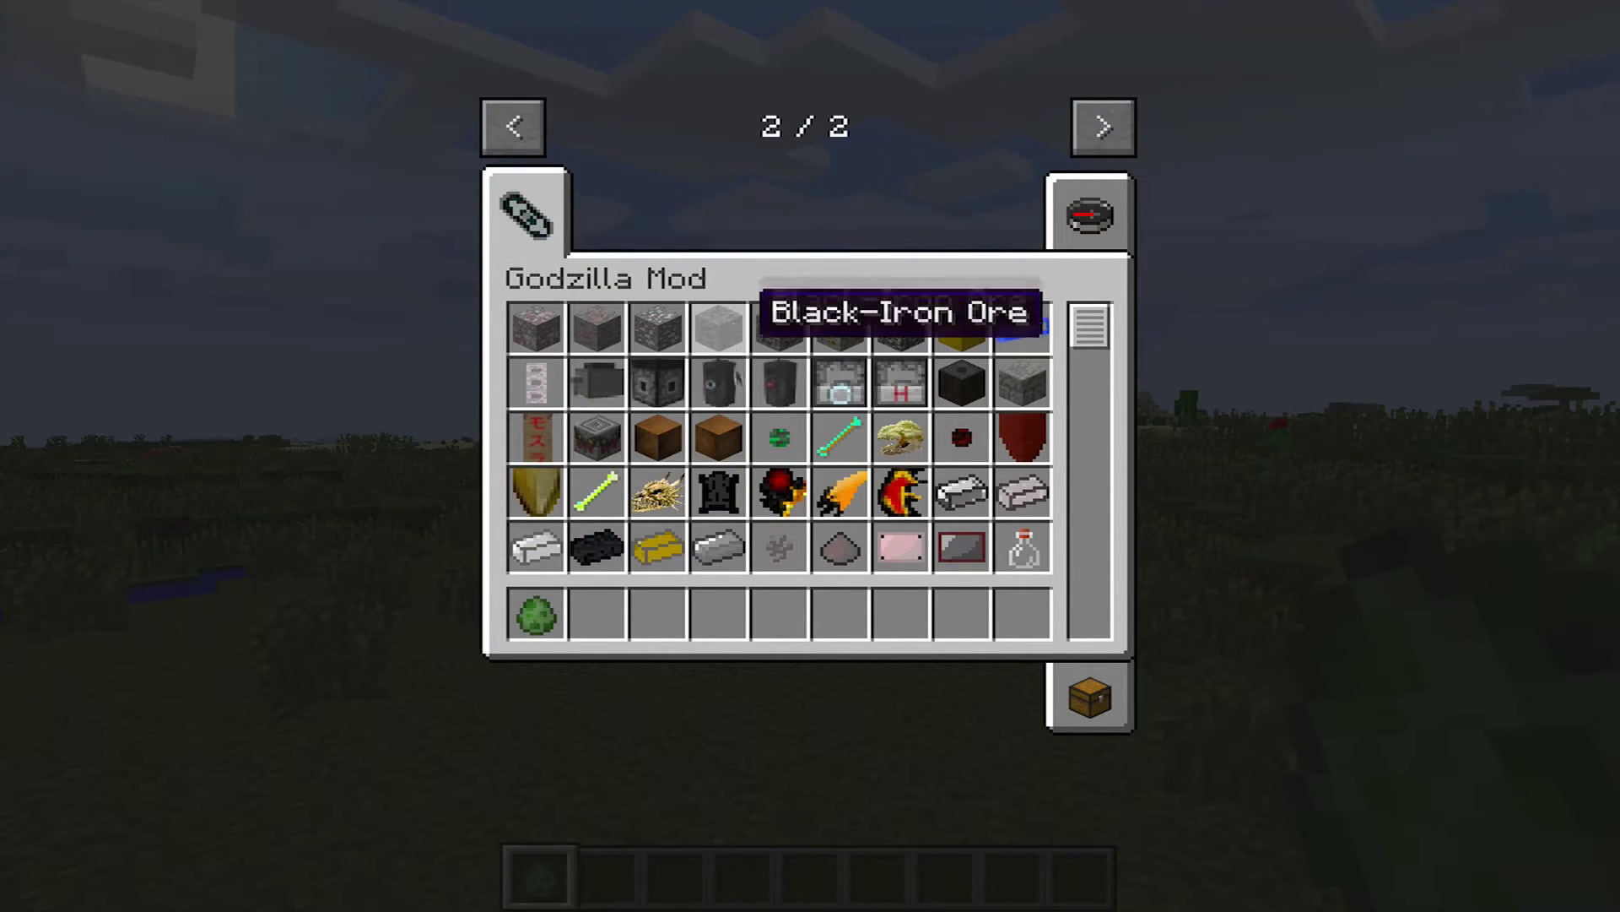
scroll(910, 403, "down", 10)
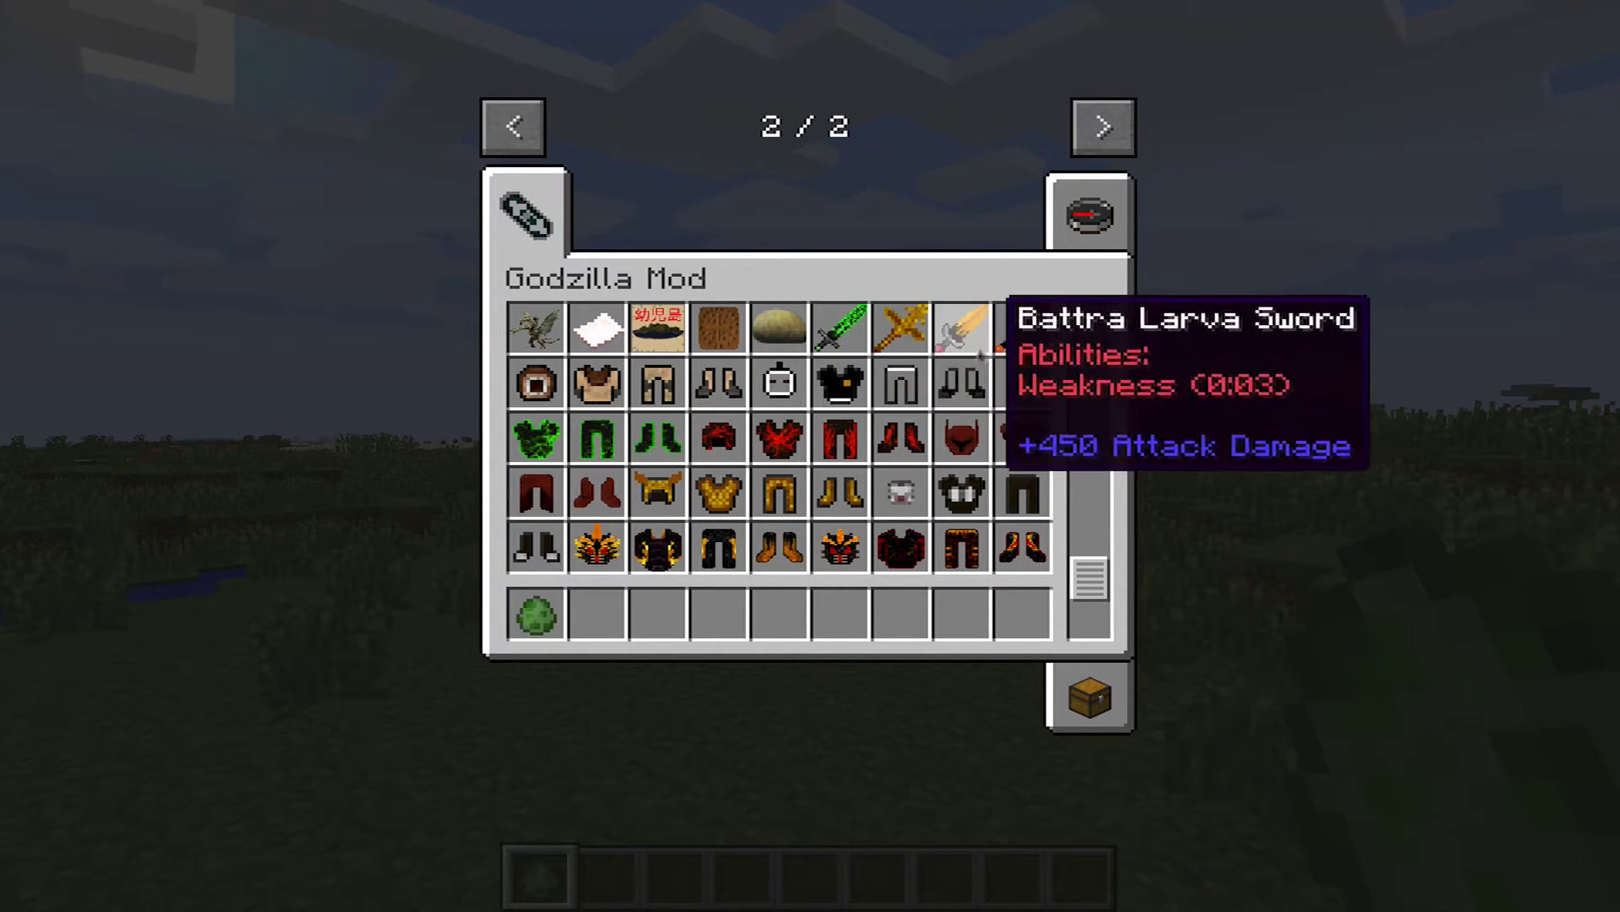
scroll(773, 446, "down", 1)
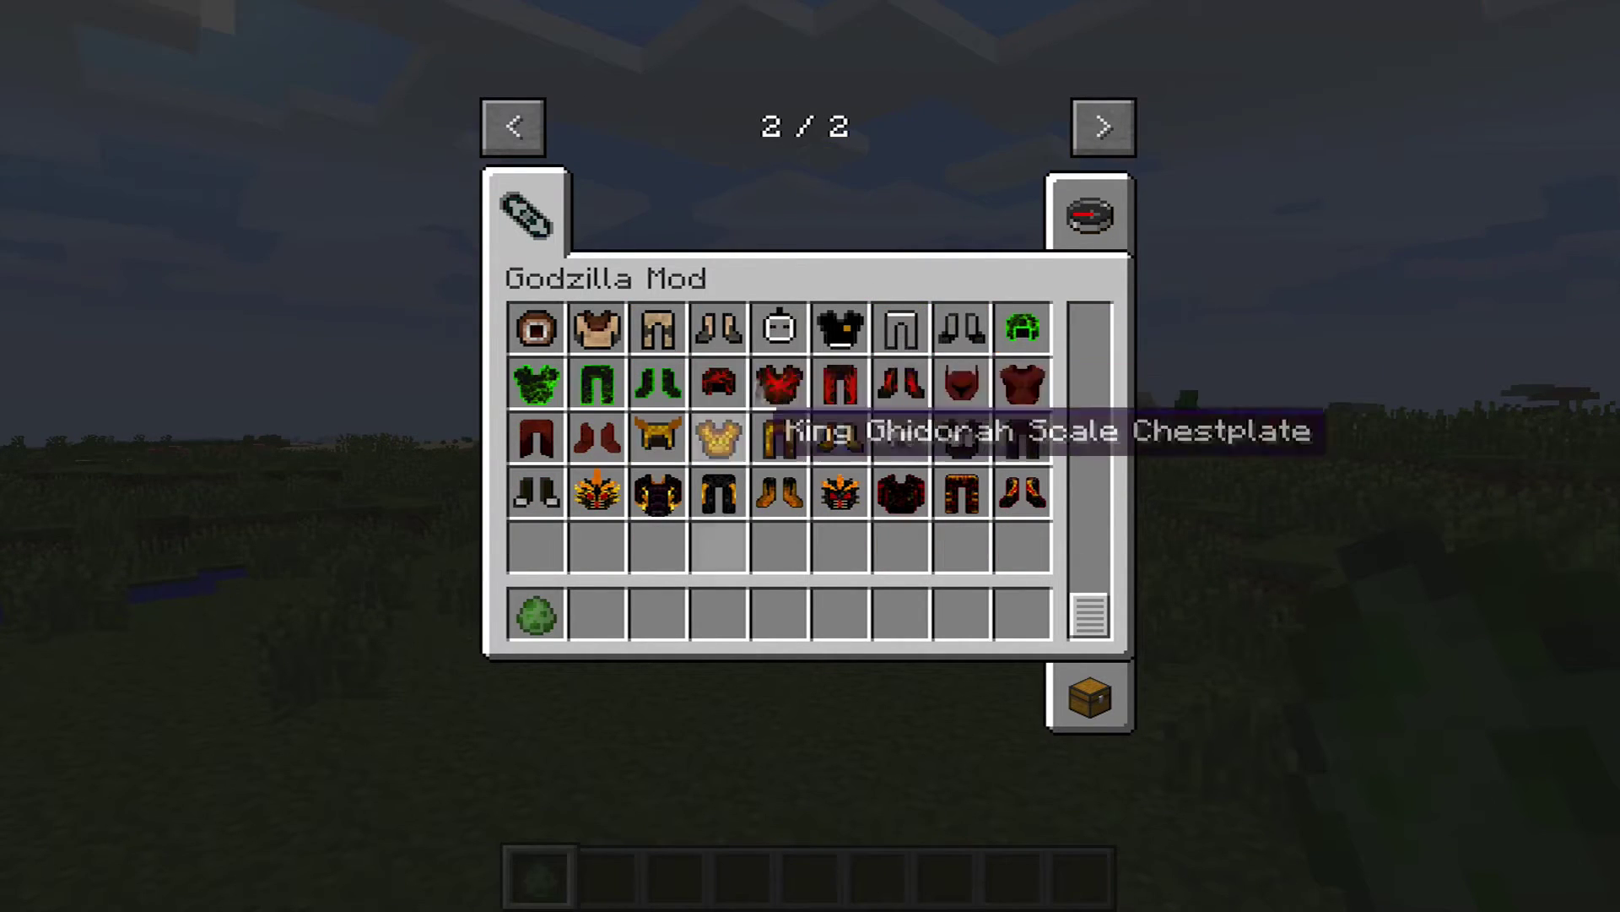
Equip the red Burning helmet, chestplate, leggings and Burning G-Boots.
left_click(722, 612)
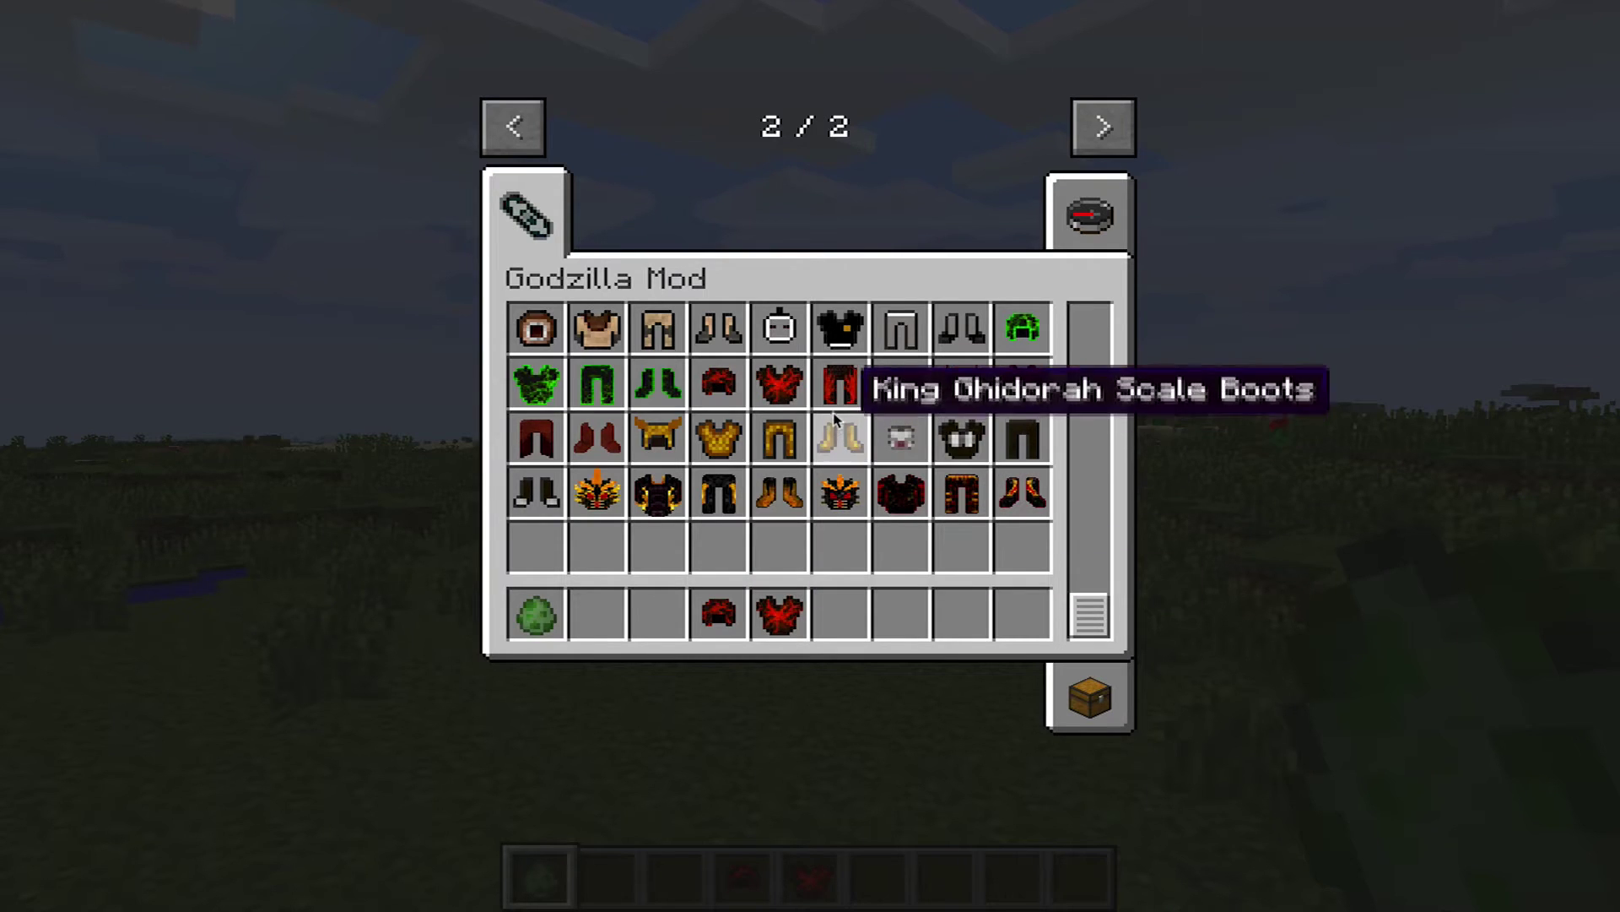
left_click(844, 623)
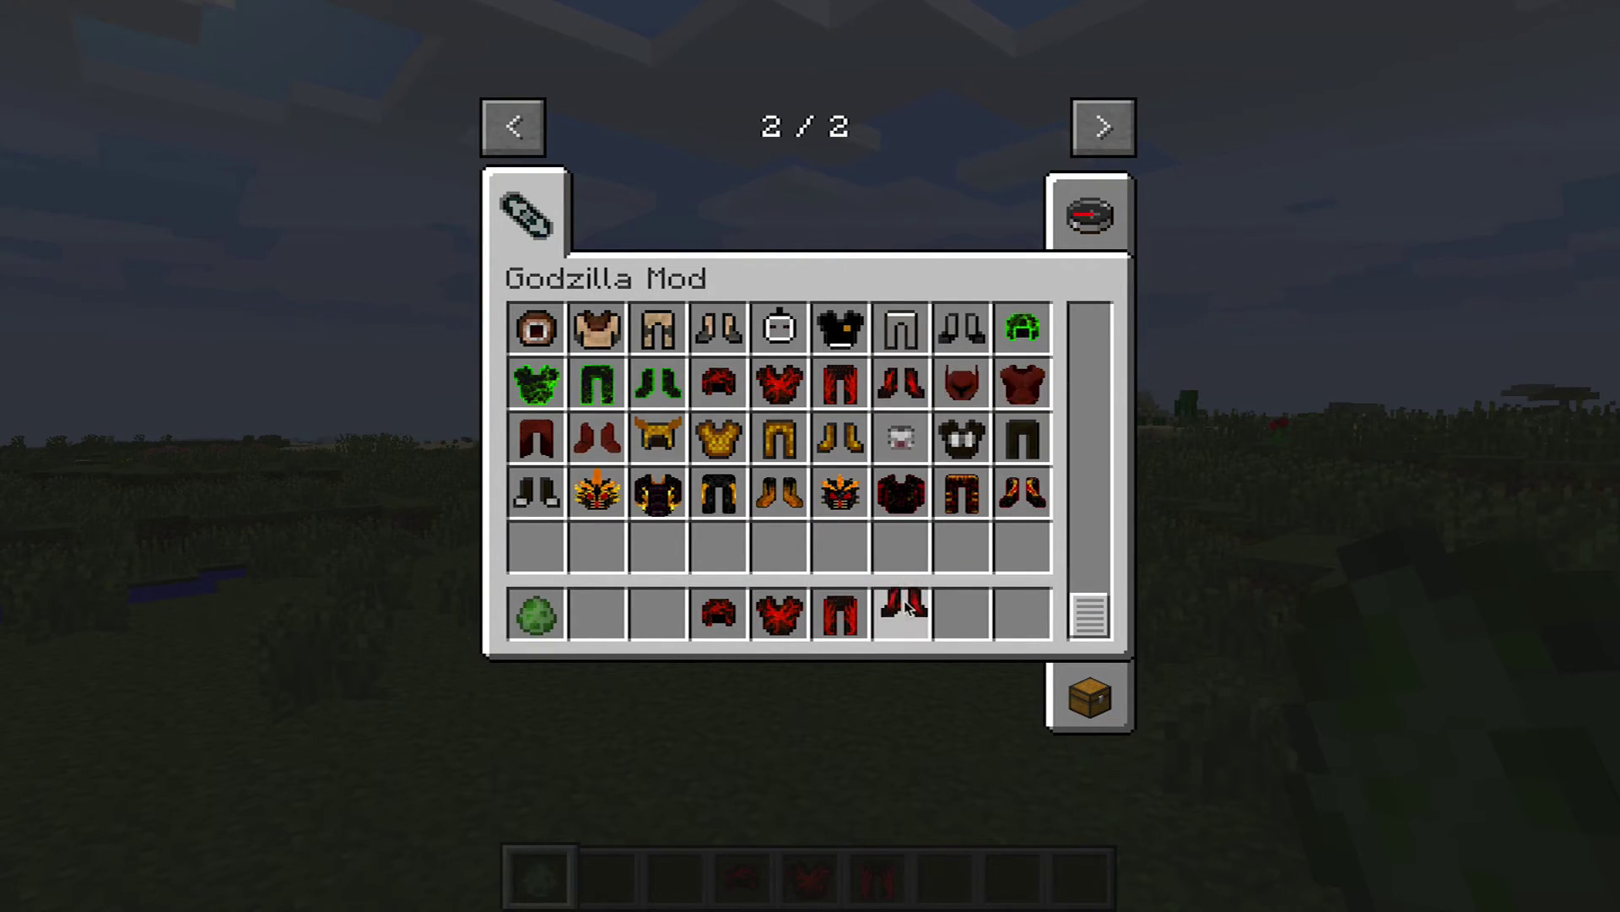
left_click(1075, 693)
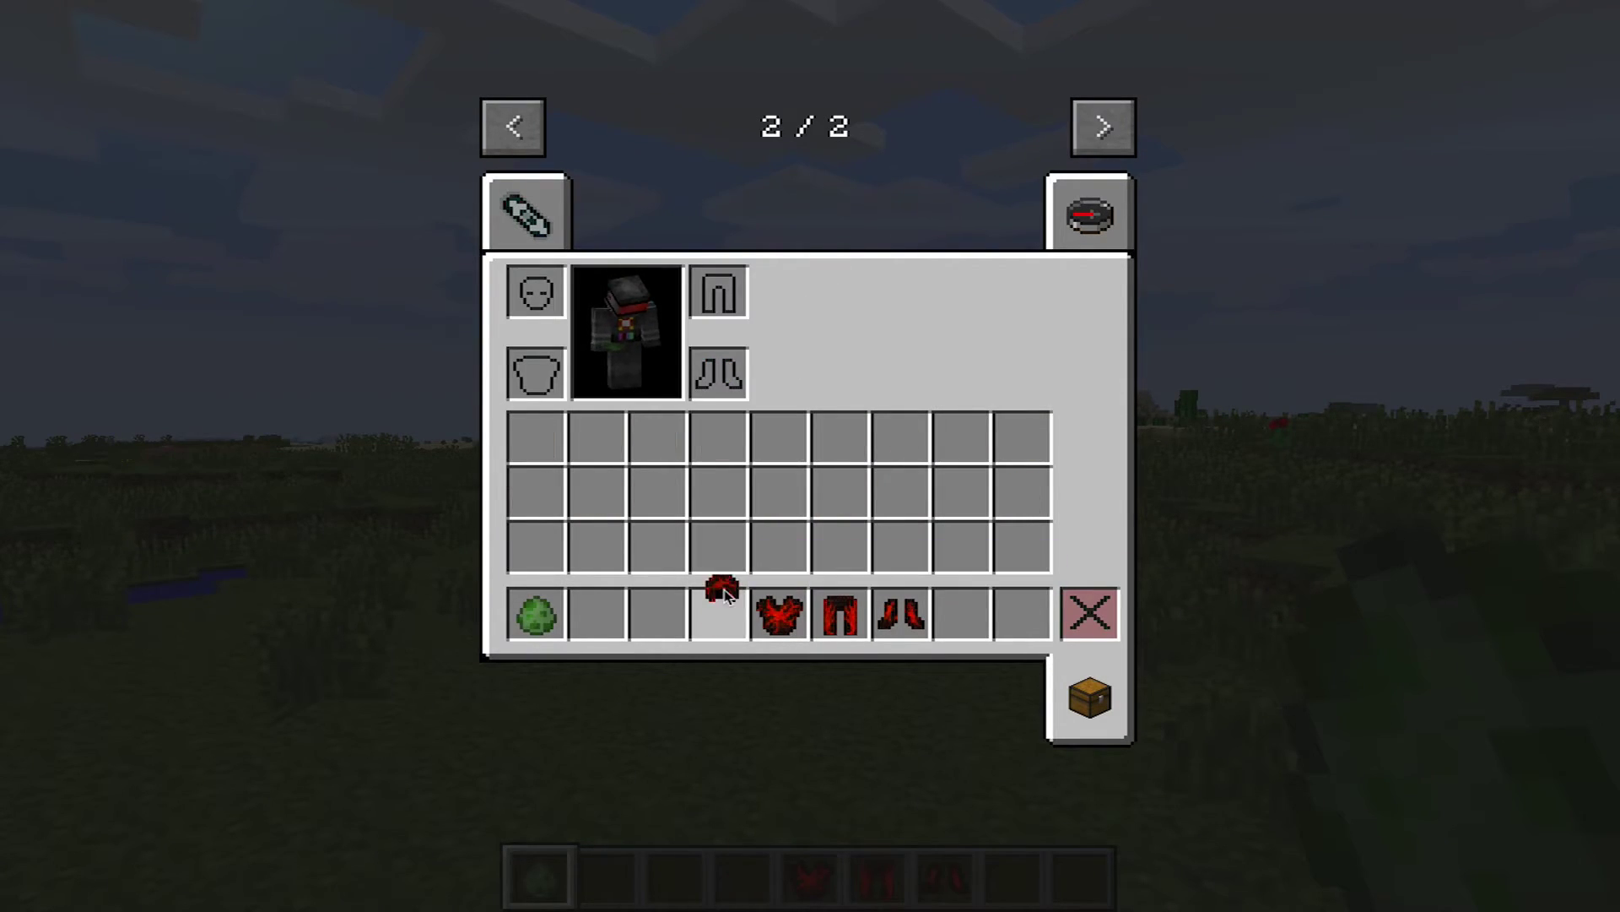
left_click(541, 390)
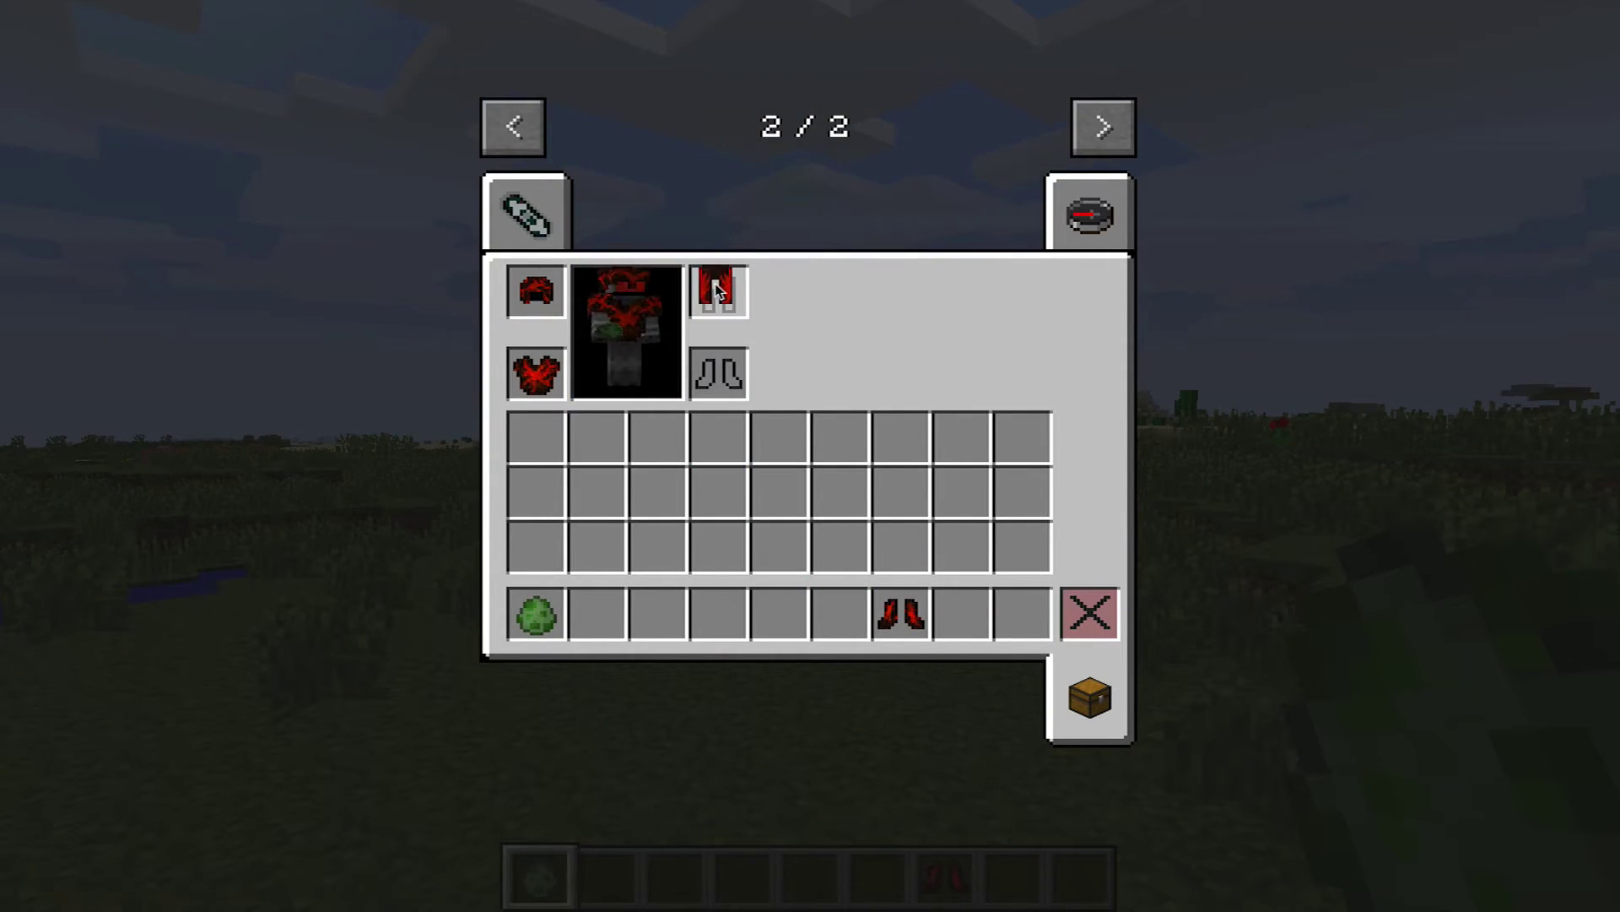
left_click(900, 613)
left_click(718, 372)
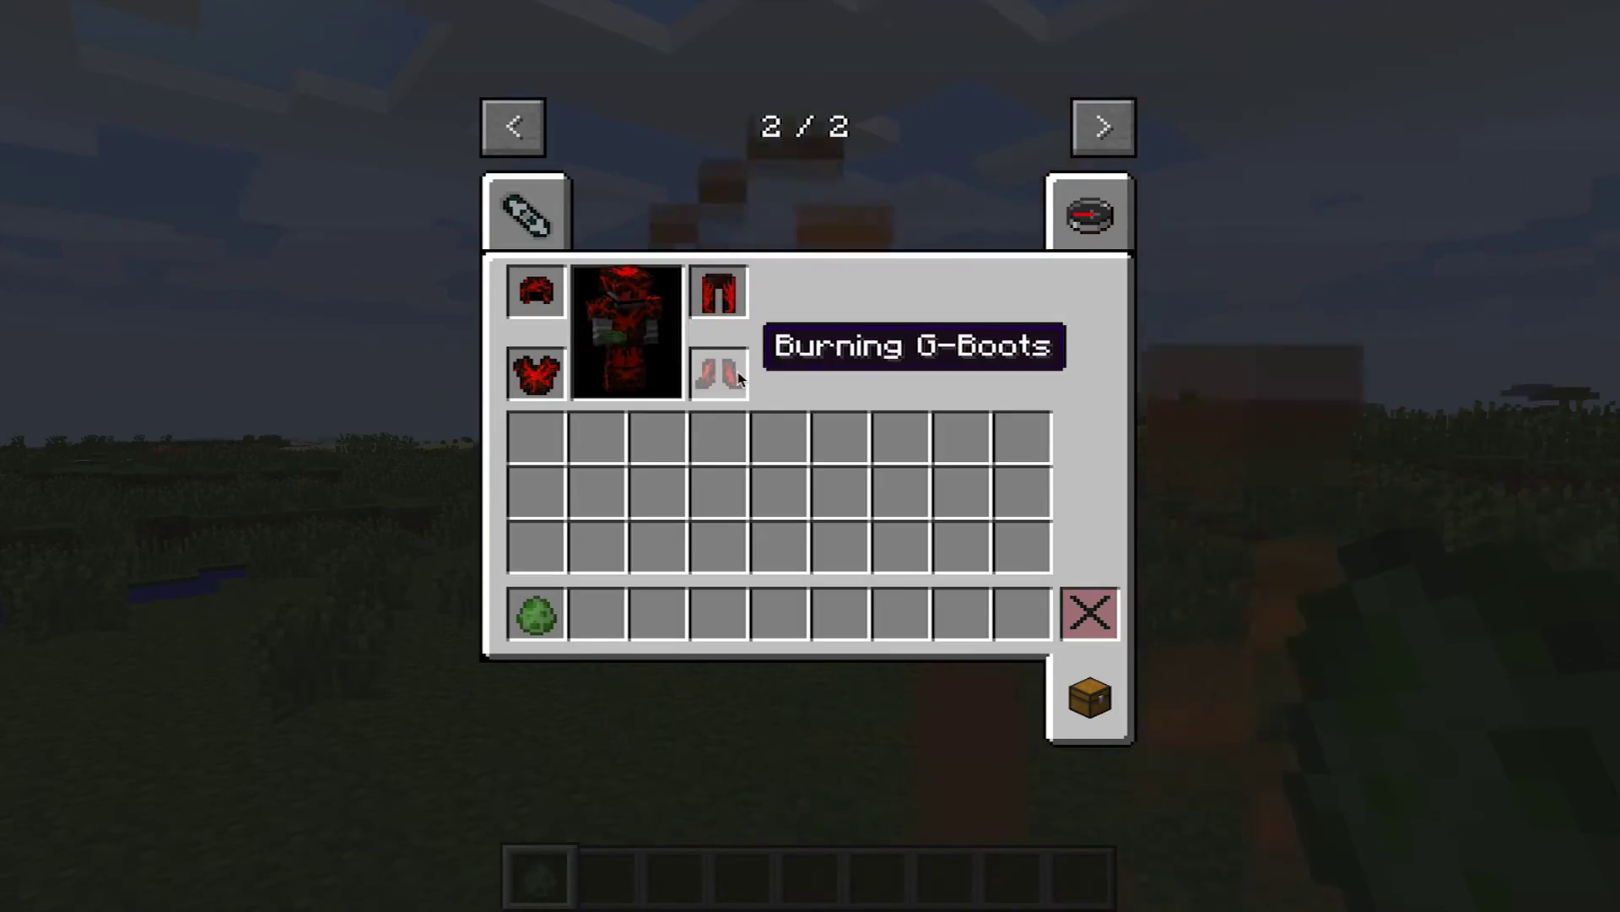
Take a Spawn Burning Godzilla egg from the Miscellaneous tab into the hotbar.
key("e")
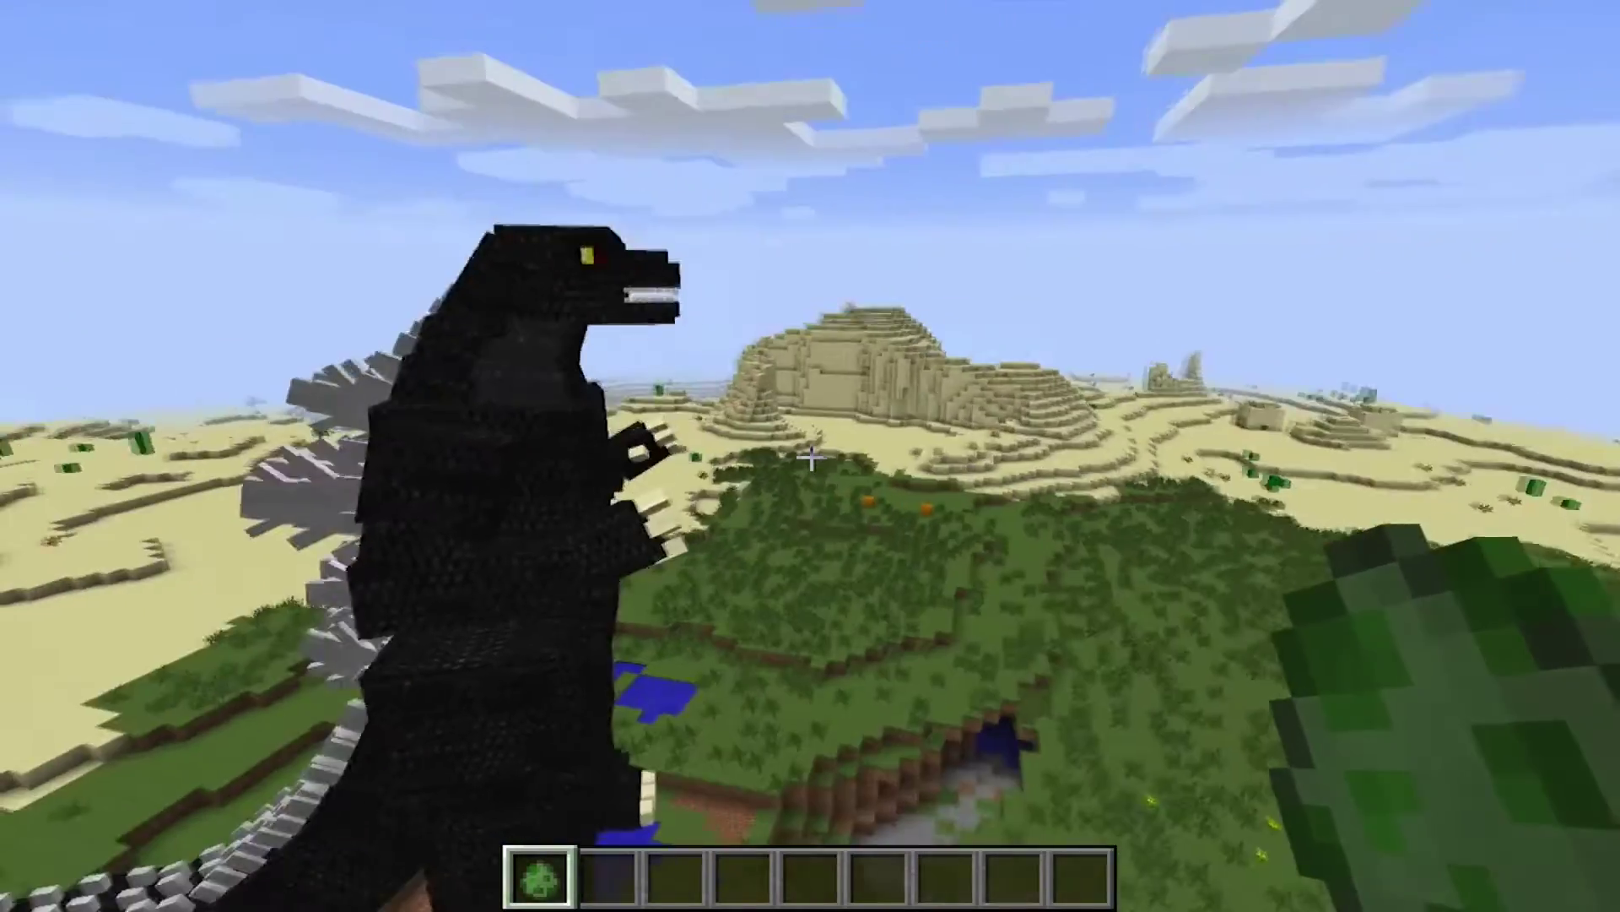
key("e")
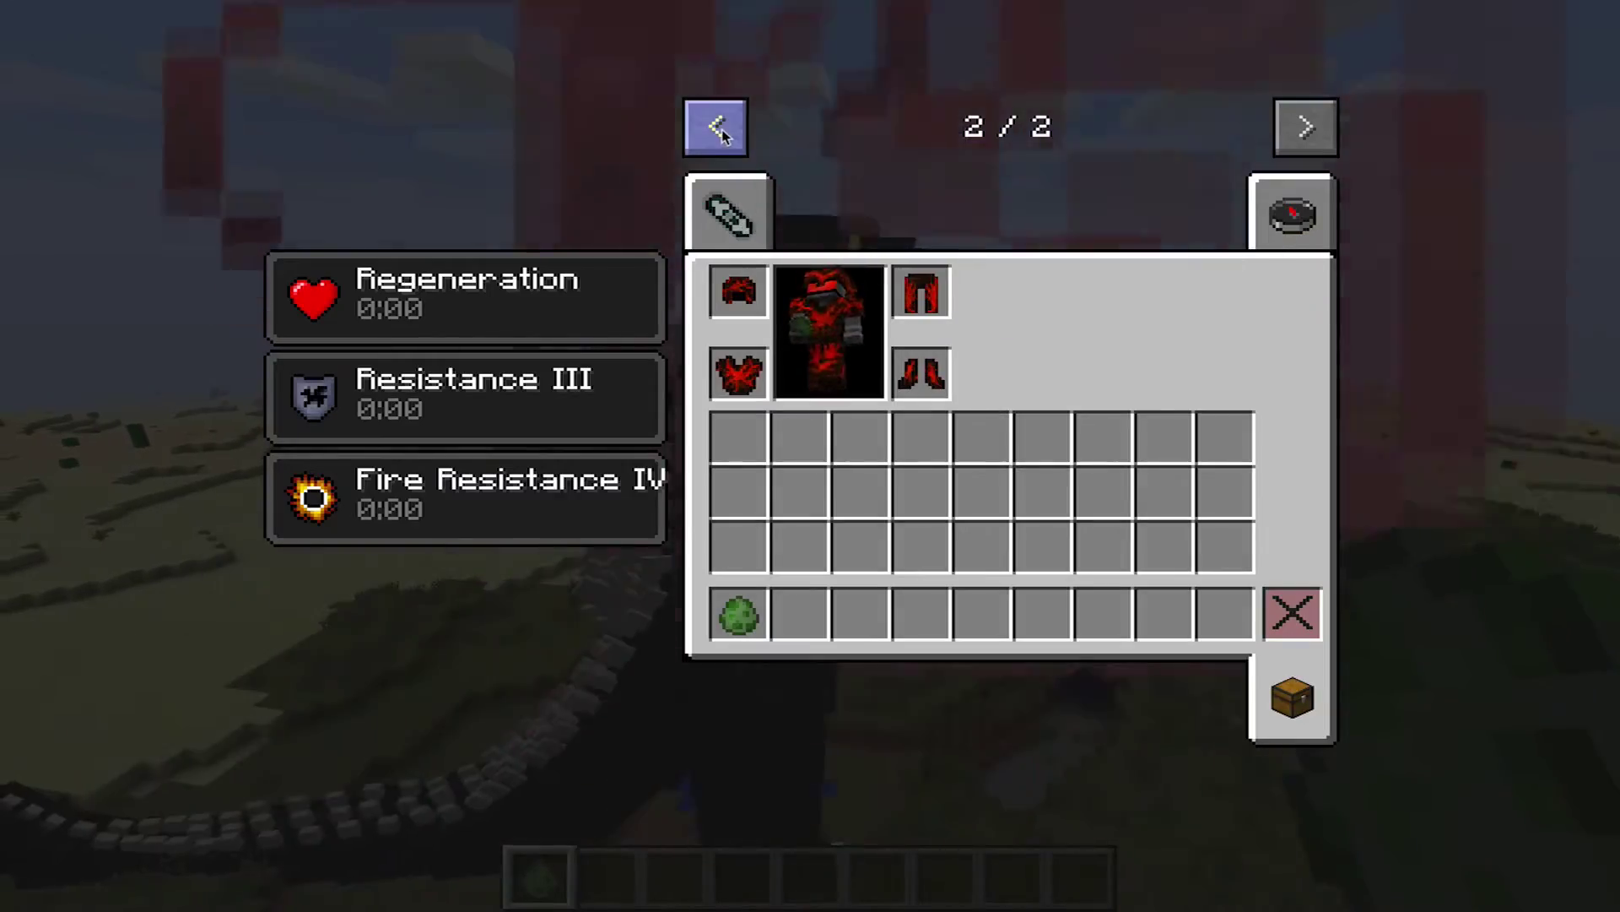
left_click(1114, 243)
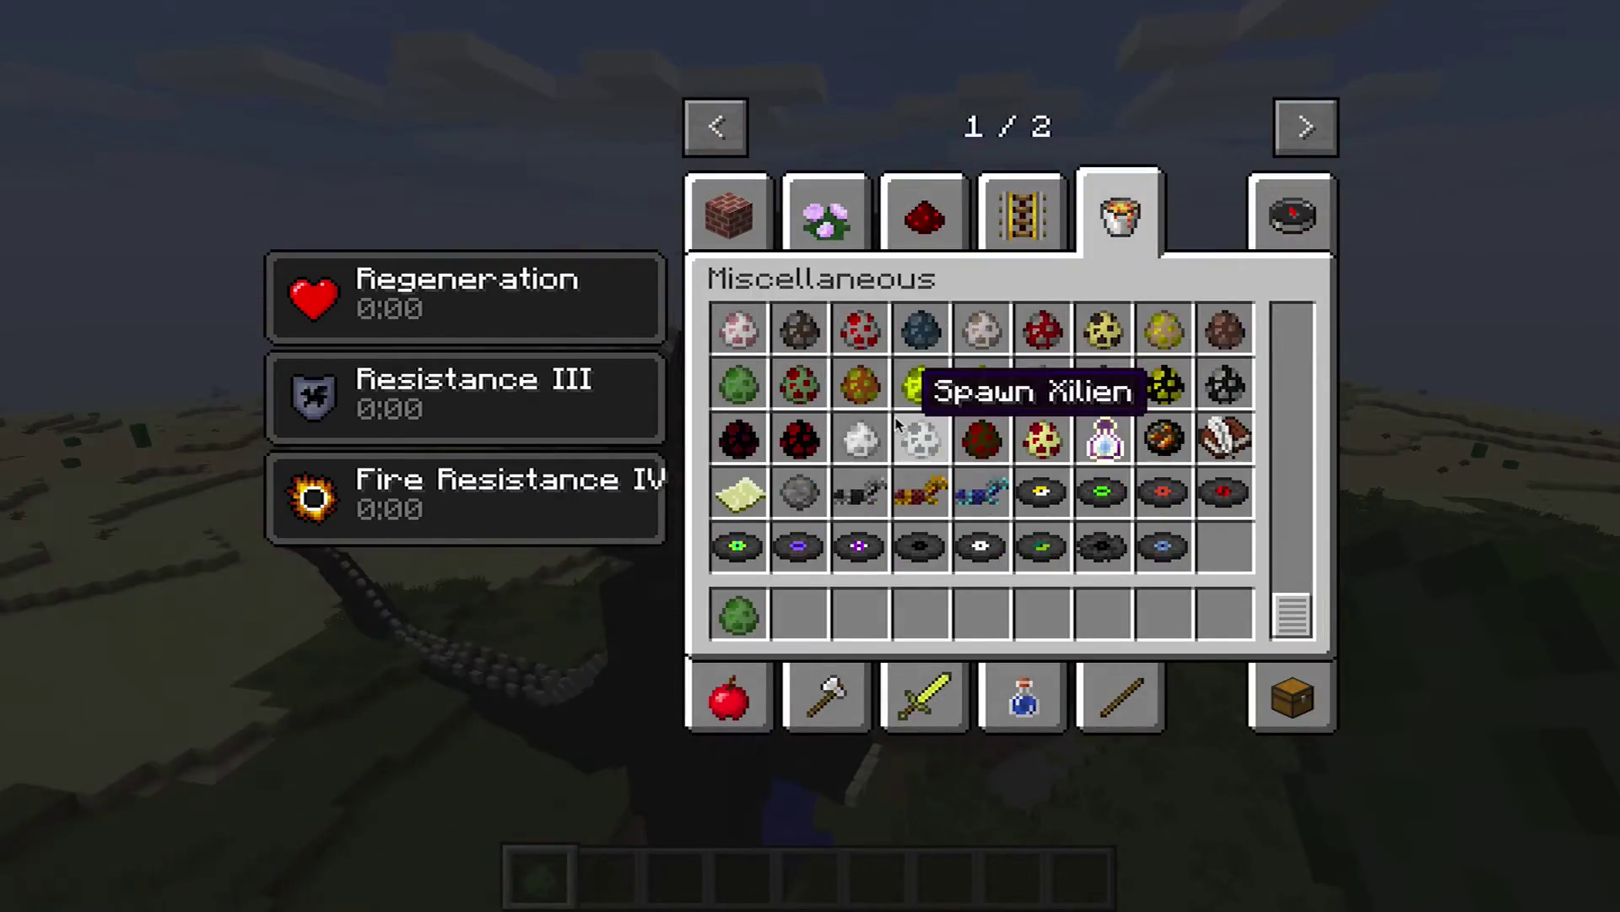
left_click(796, 384)
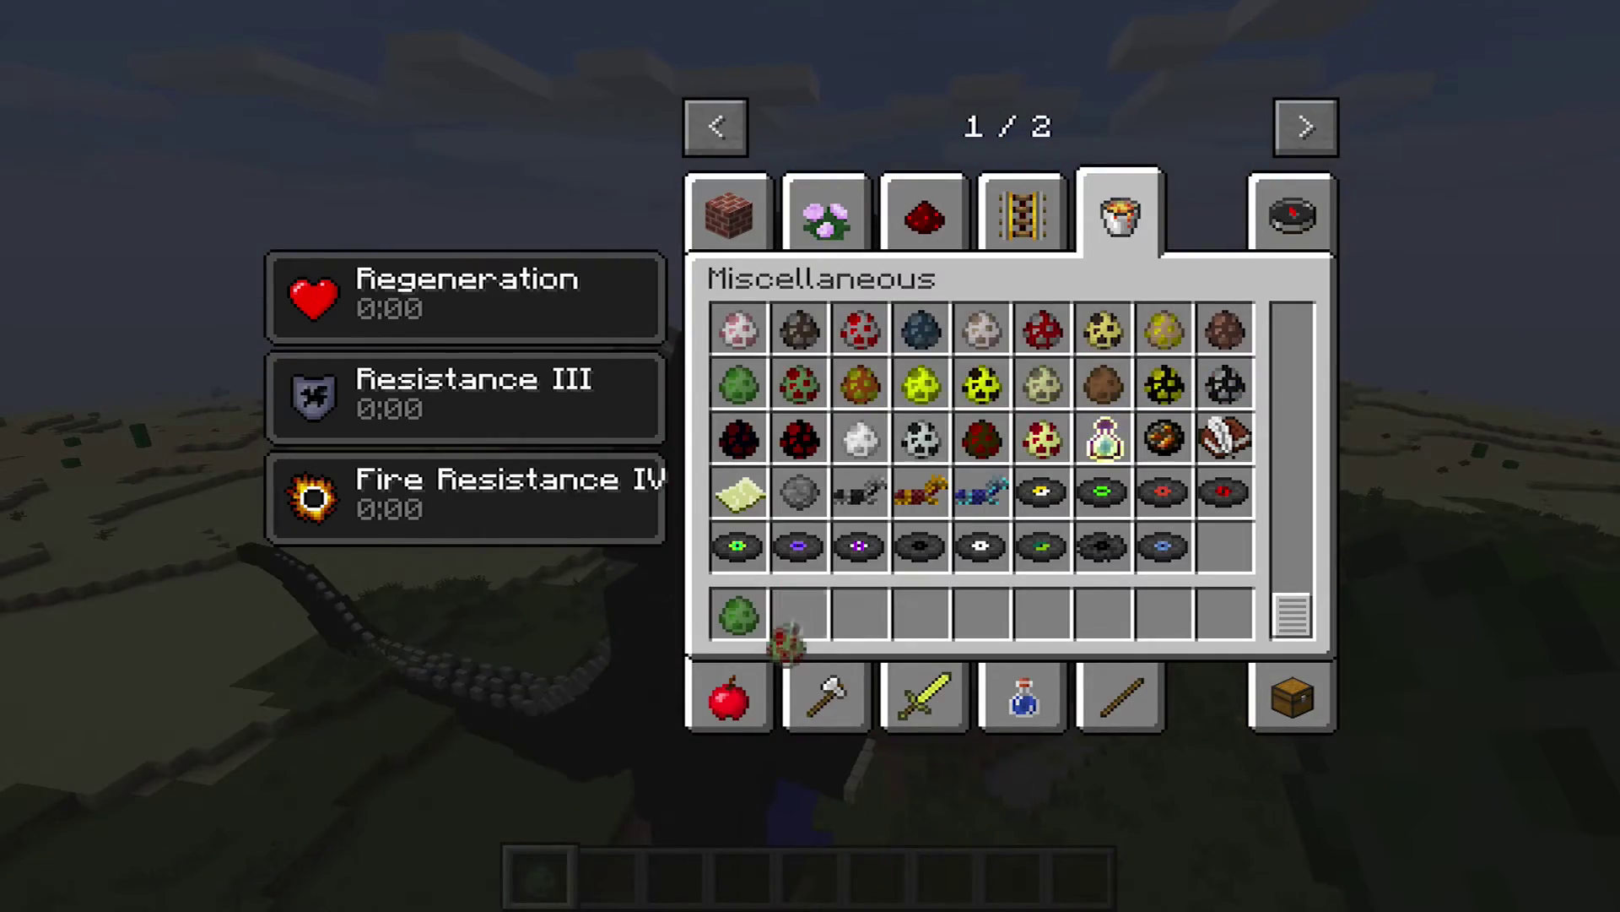
key("e")
Spawn a Burning Godzilla on the grass, then fly back to frame both Godzillas.
key("2")
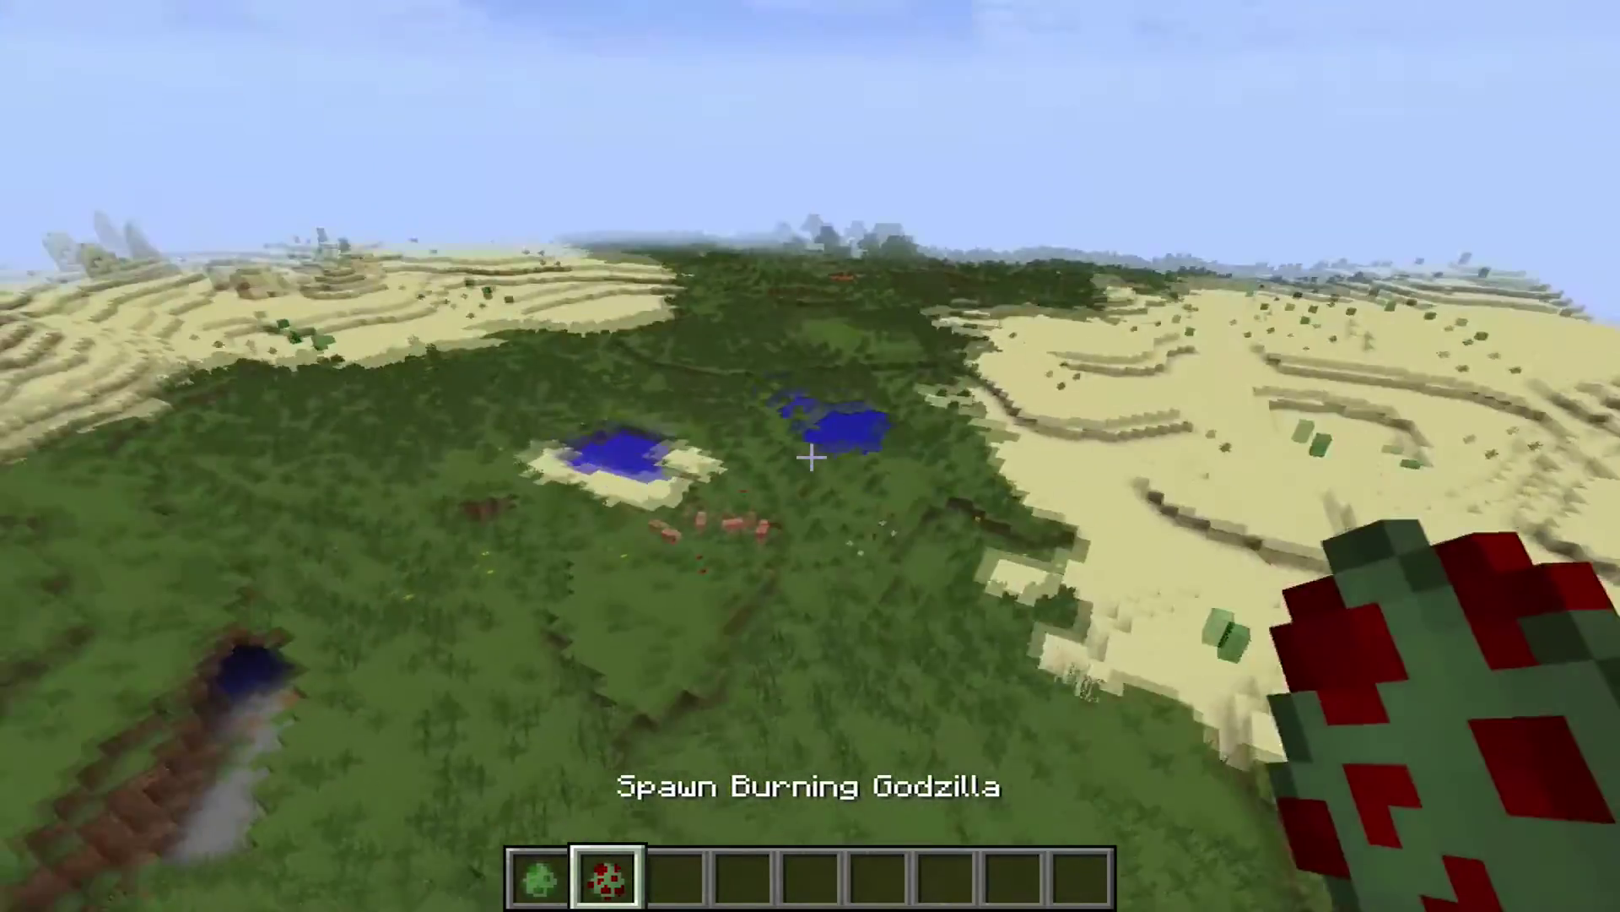
key("shift")
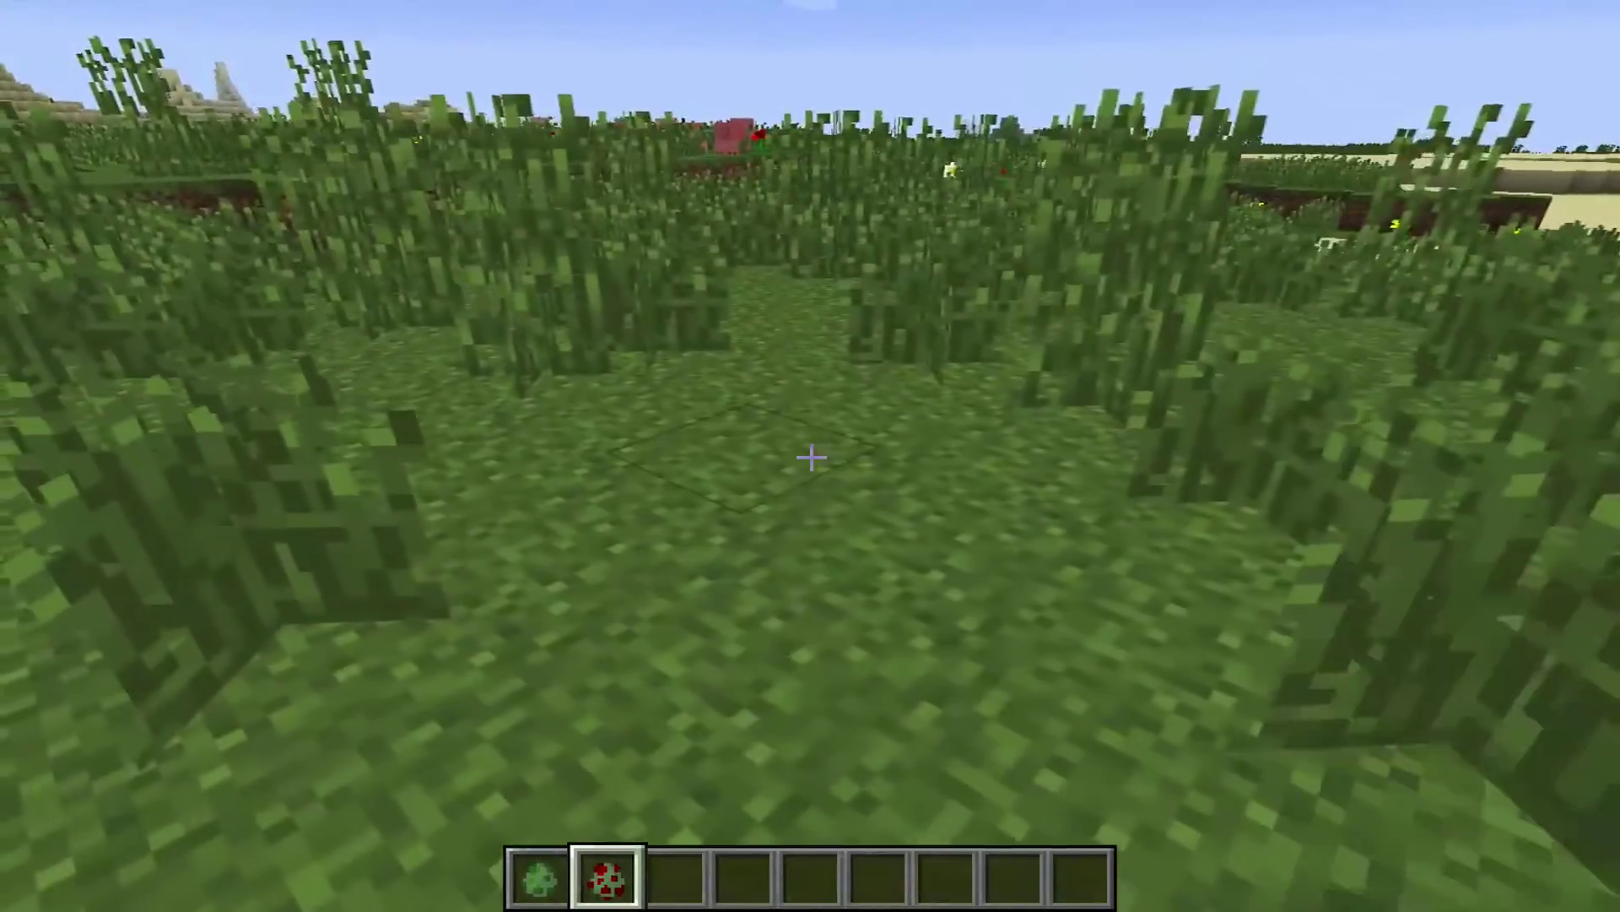
right_click(811, 457)
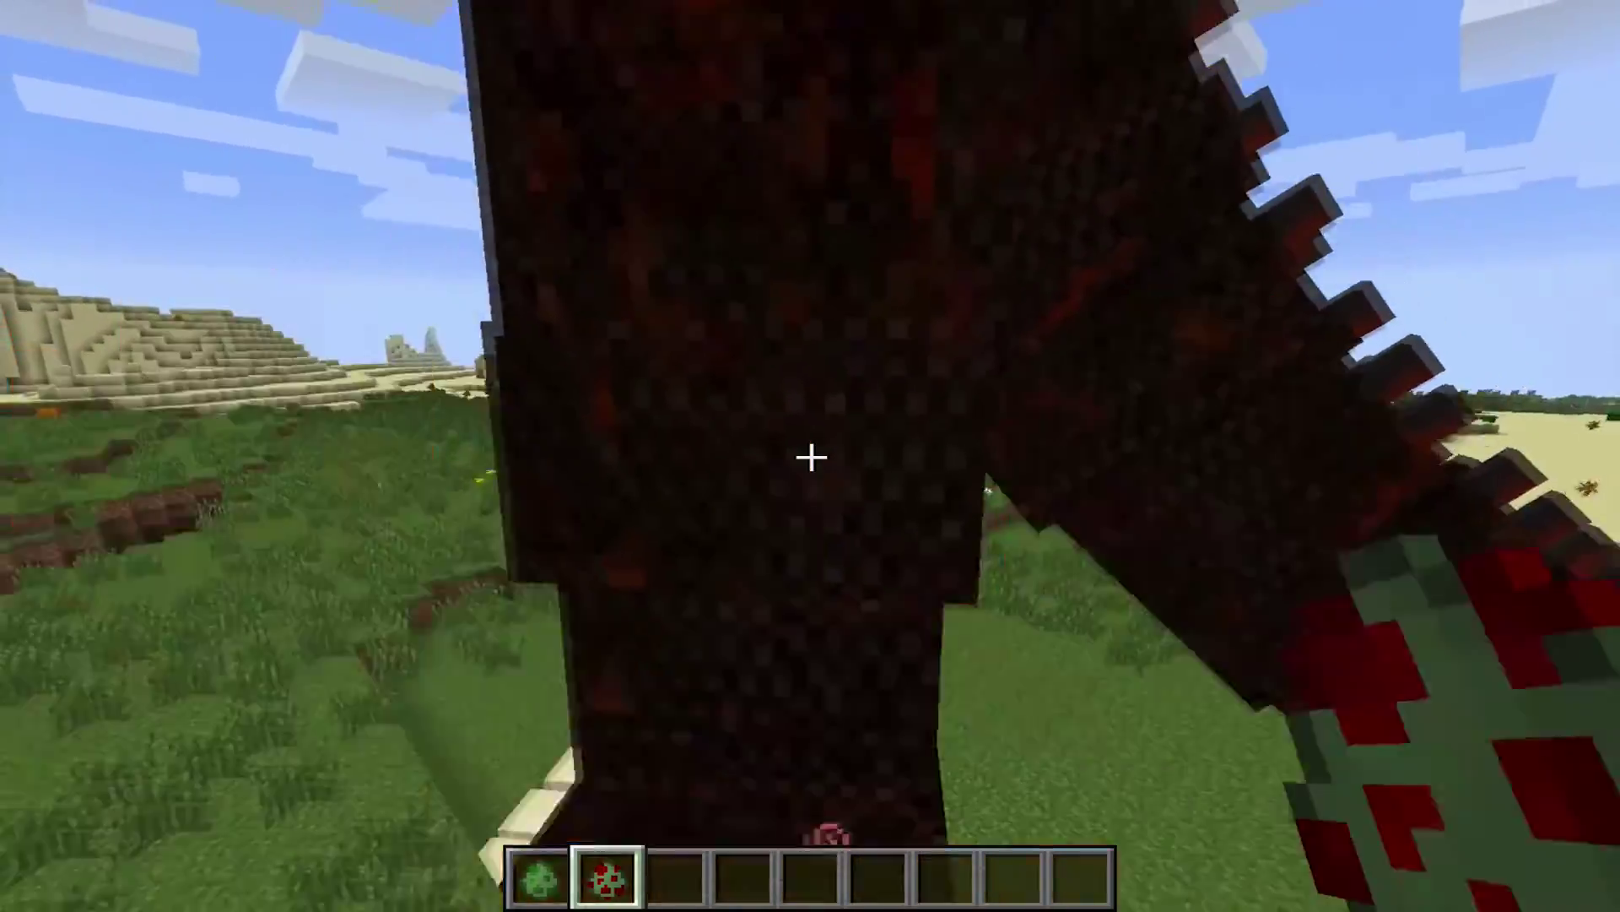
key("s")
key("space")
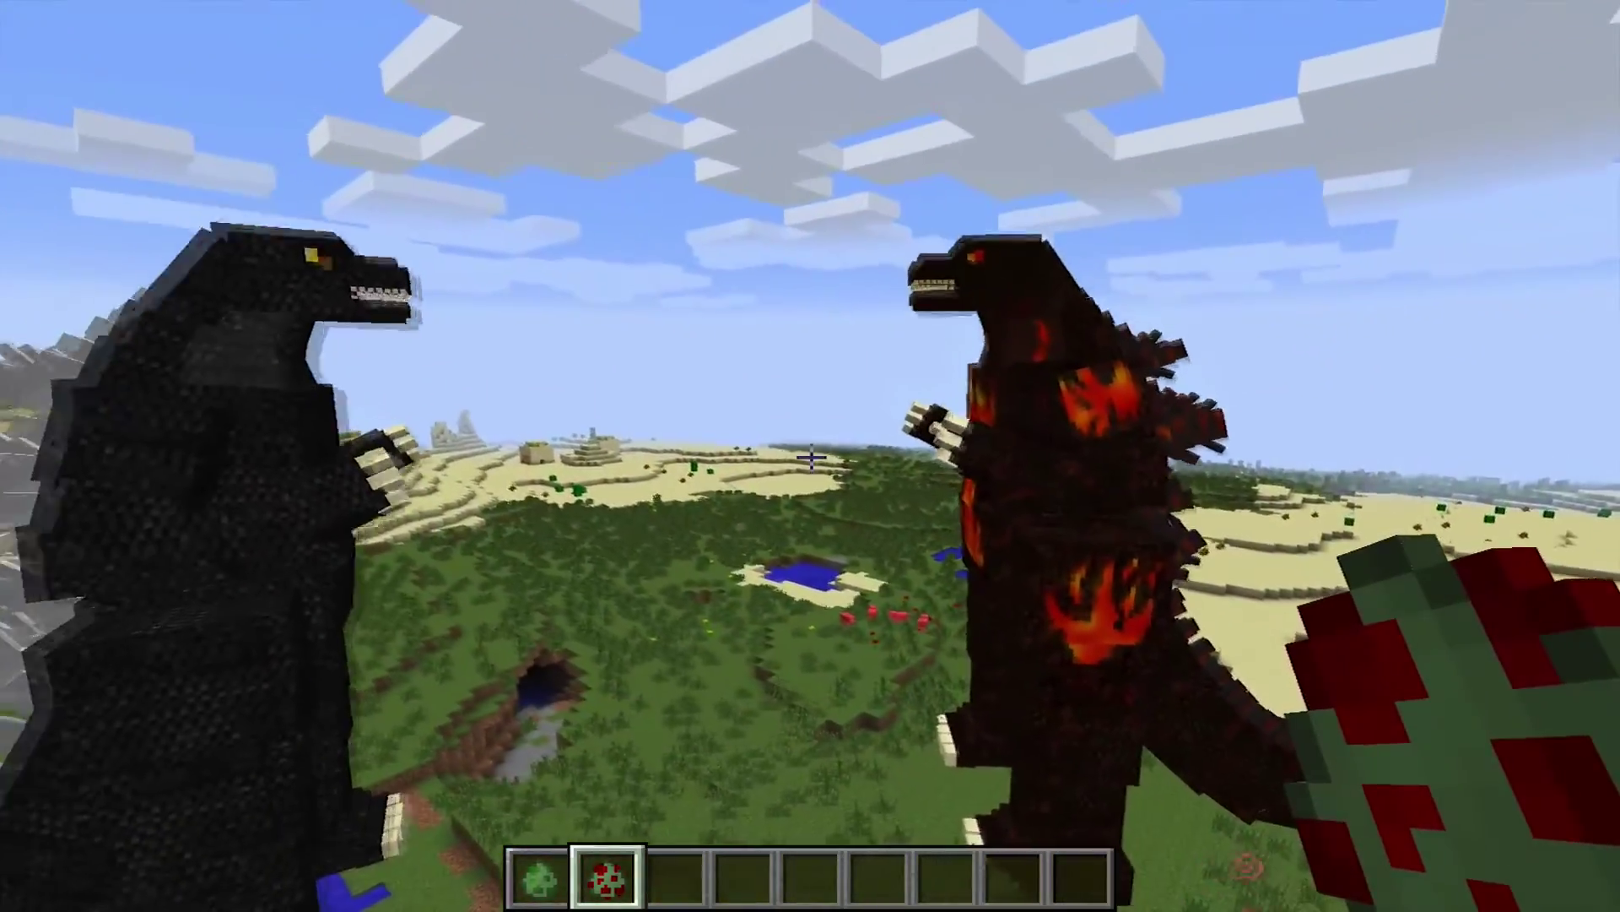
key("w")
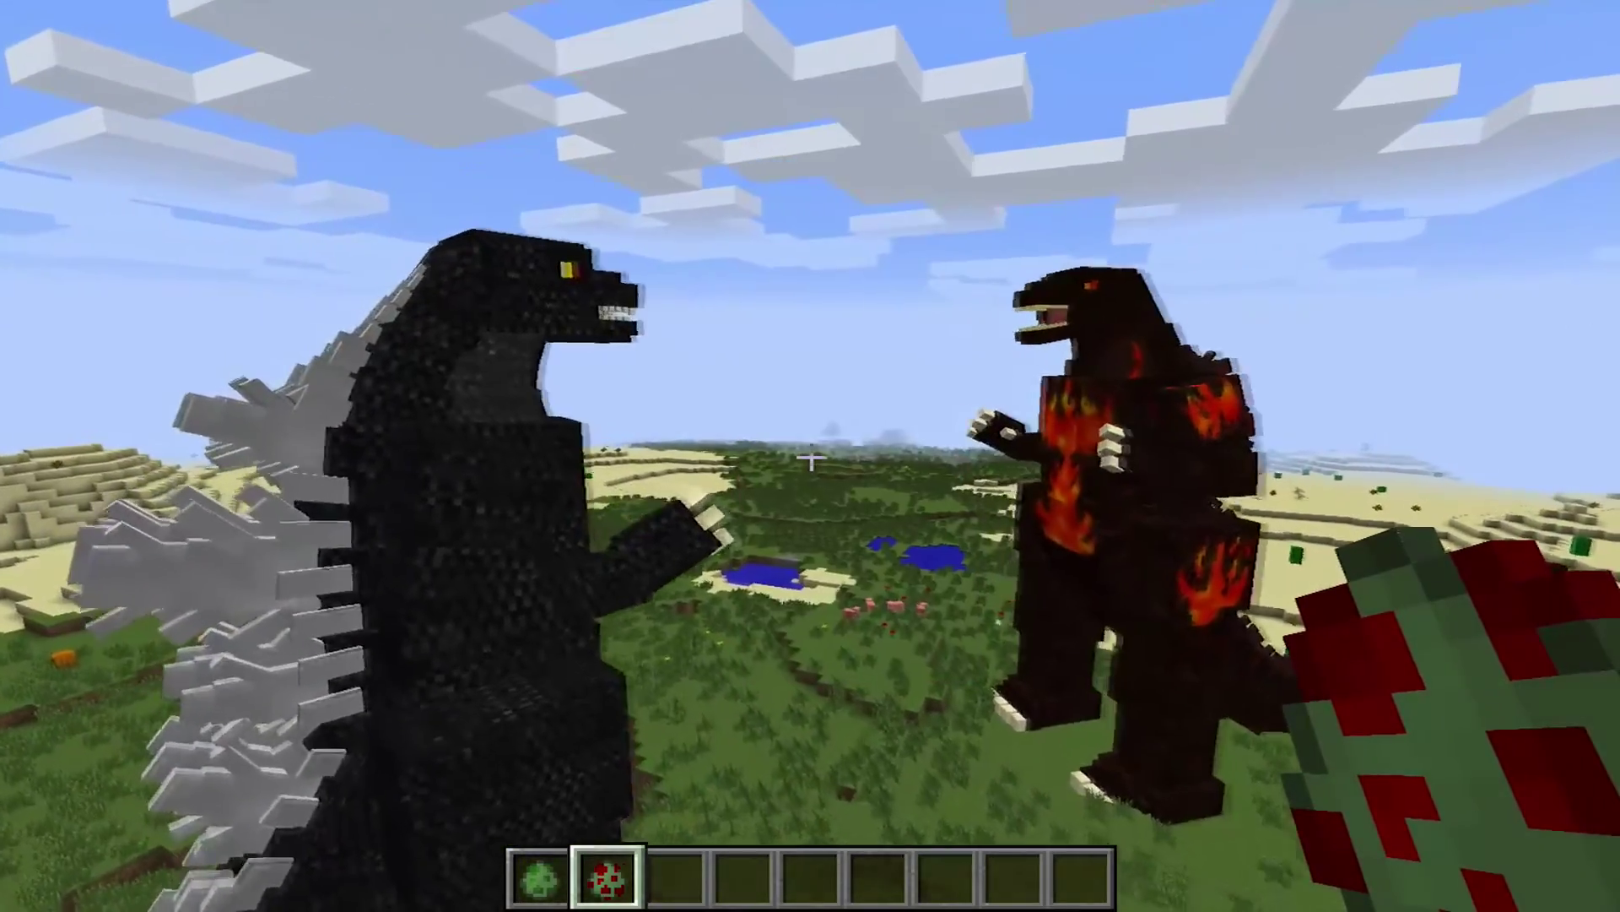
key("w")
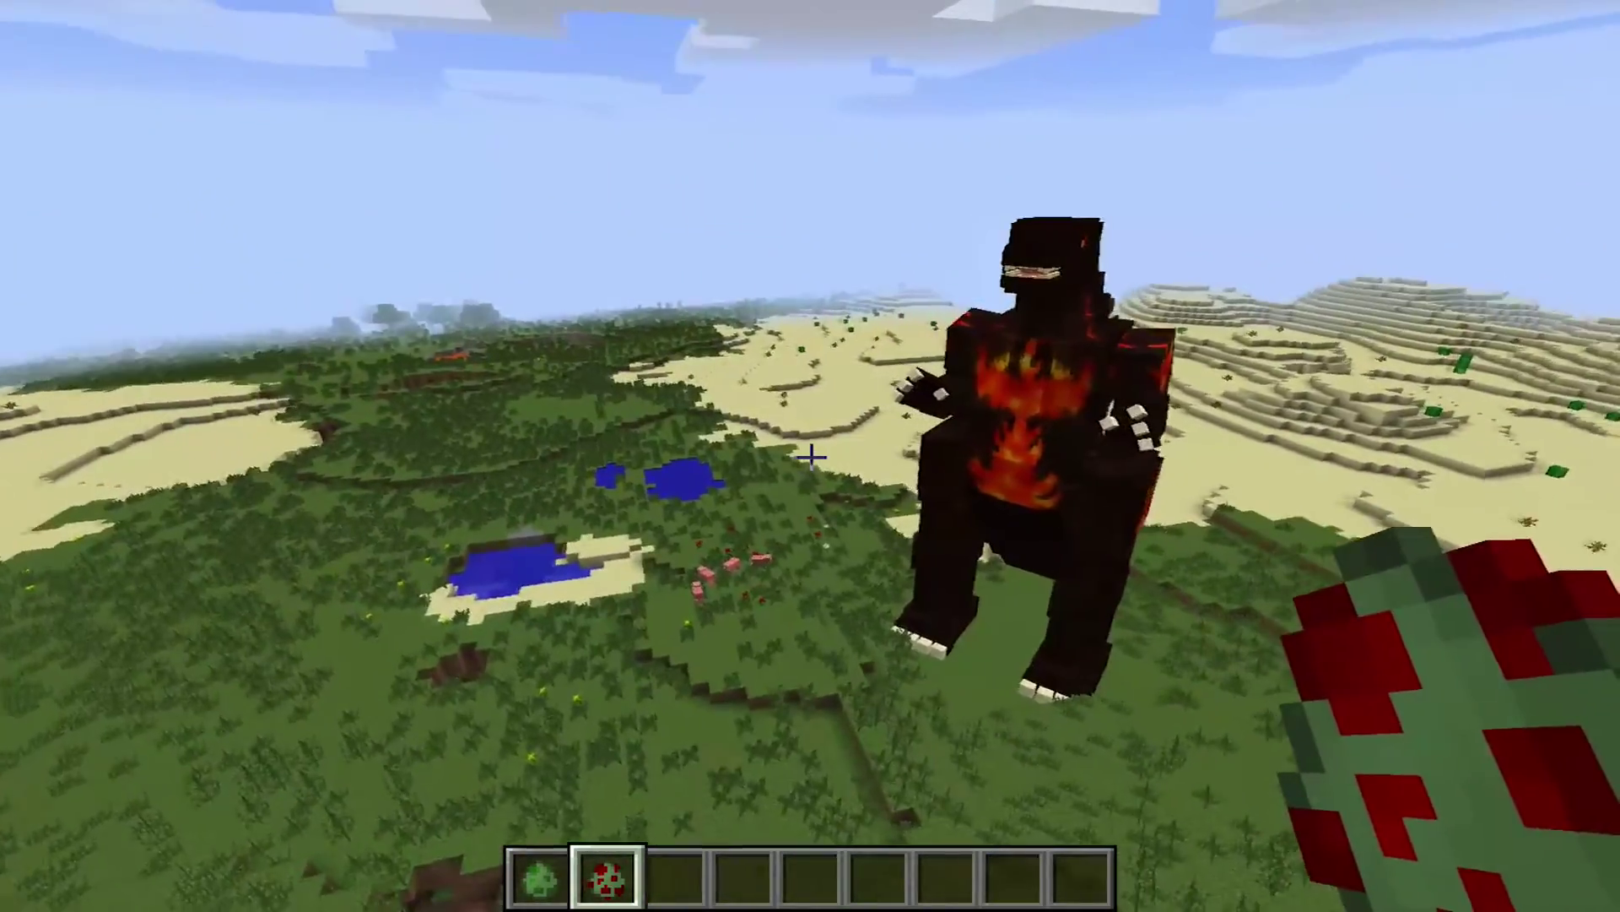
key("s")
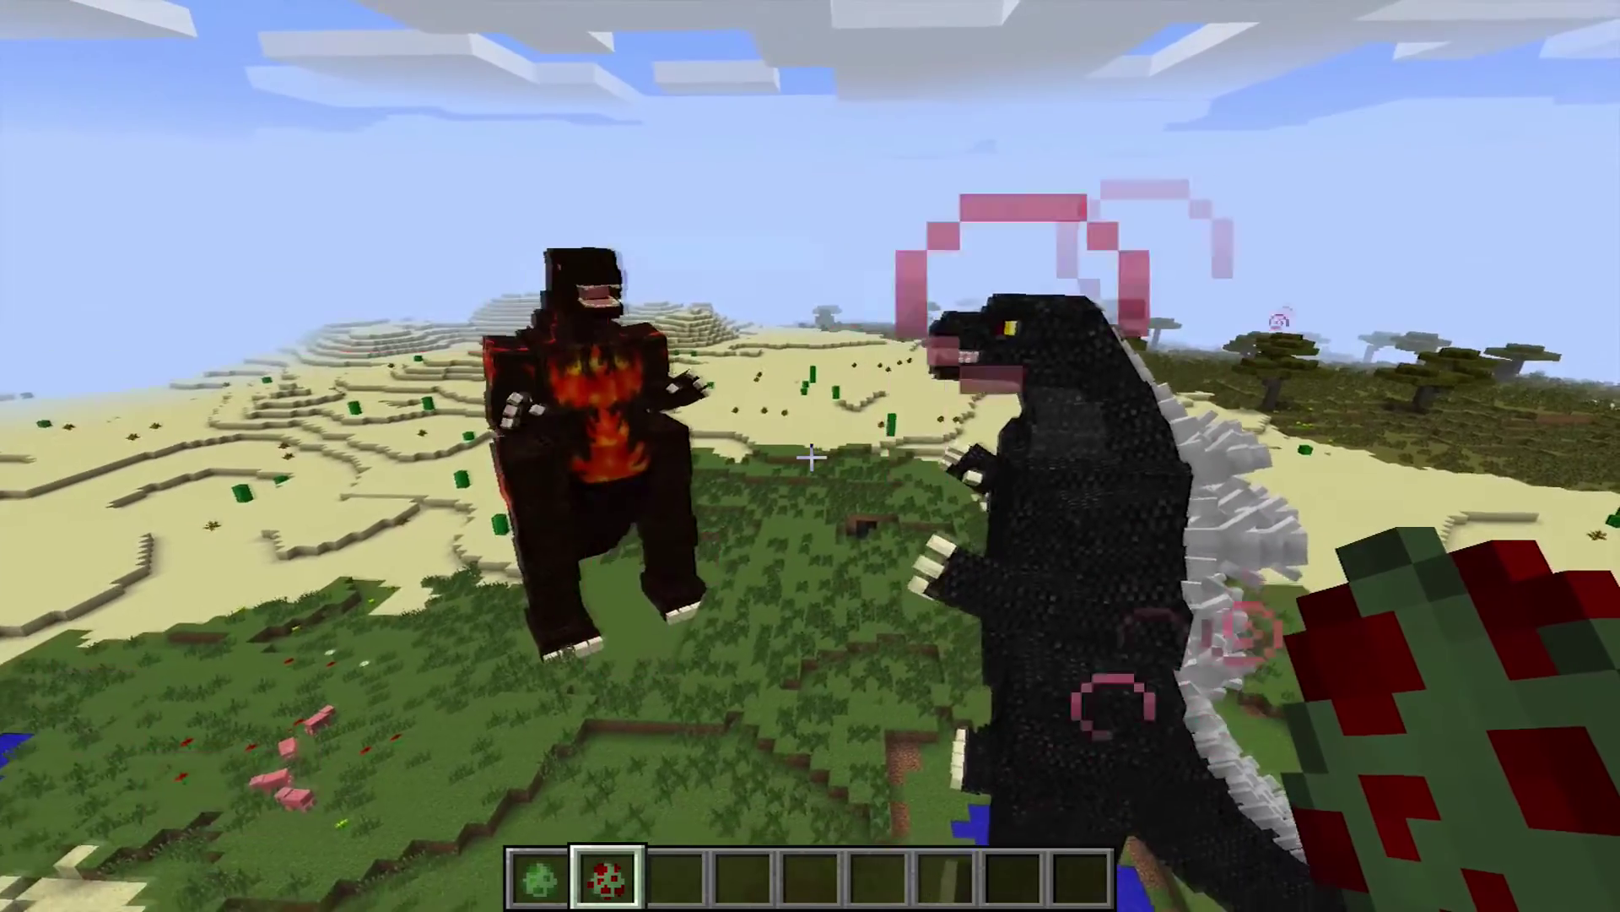
key("s")
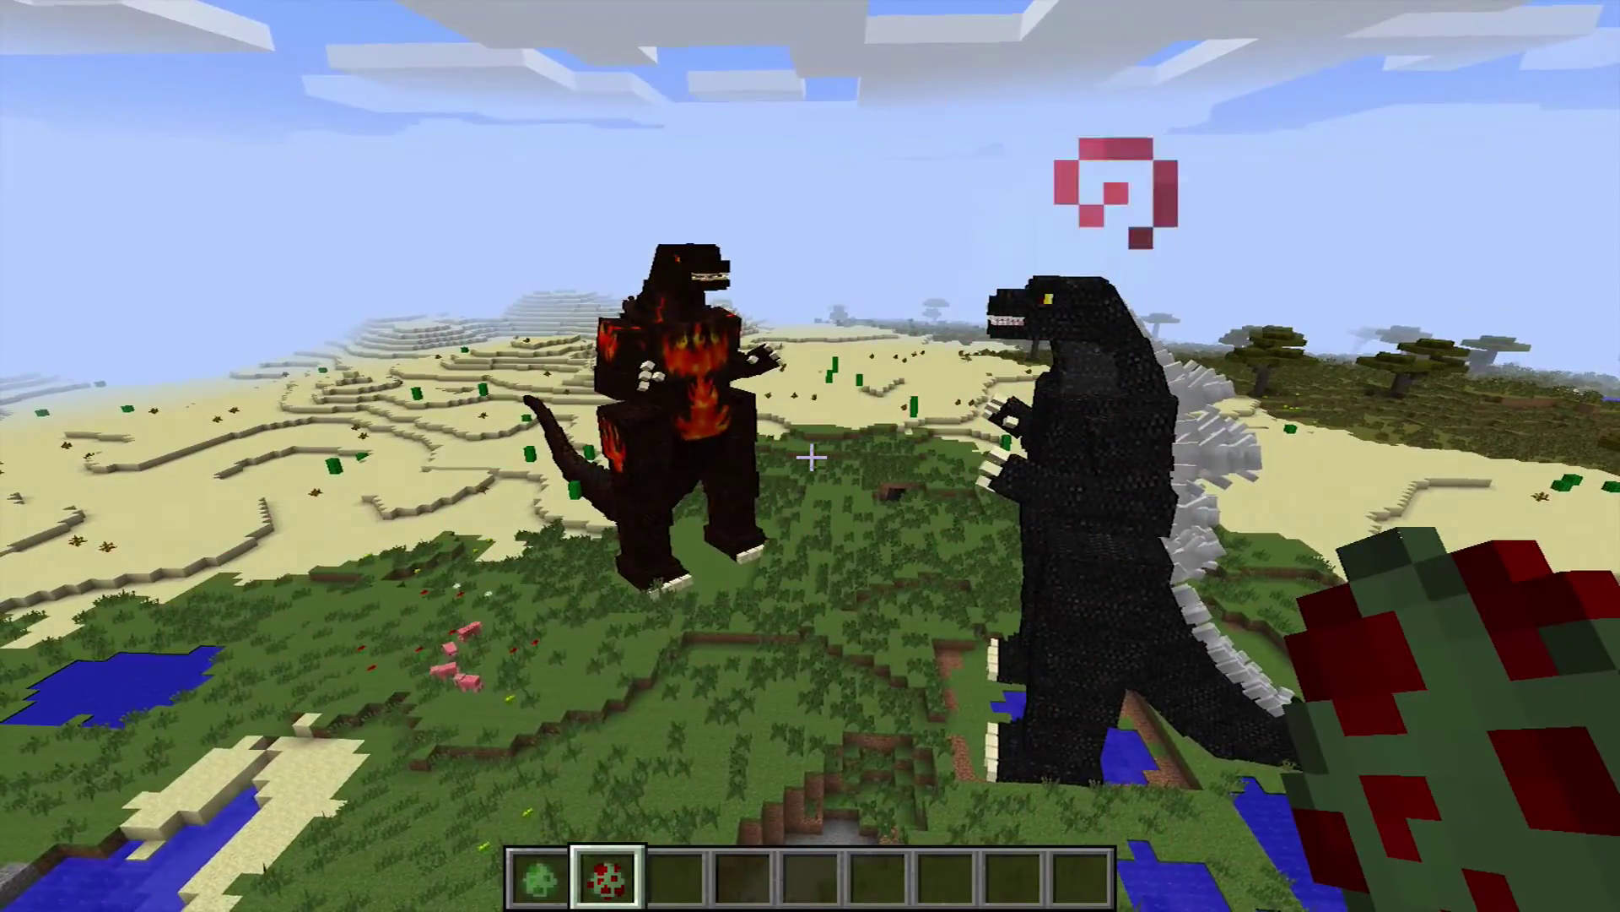